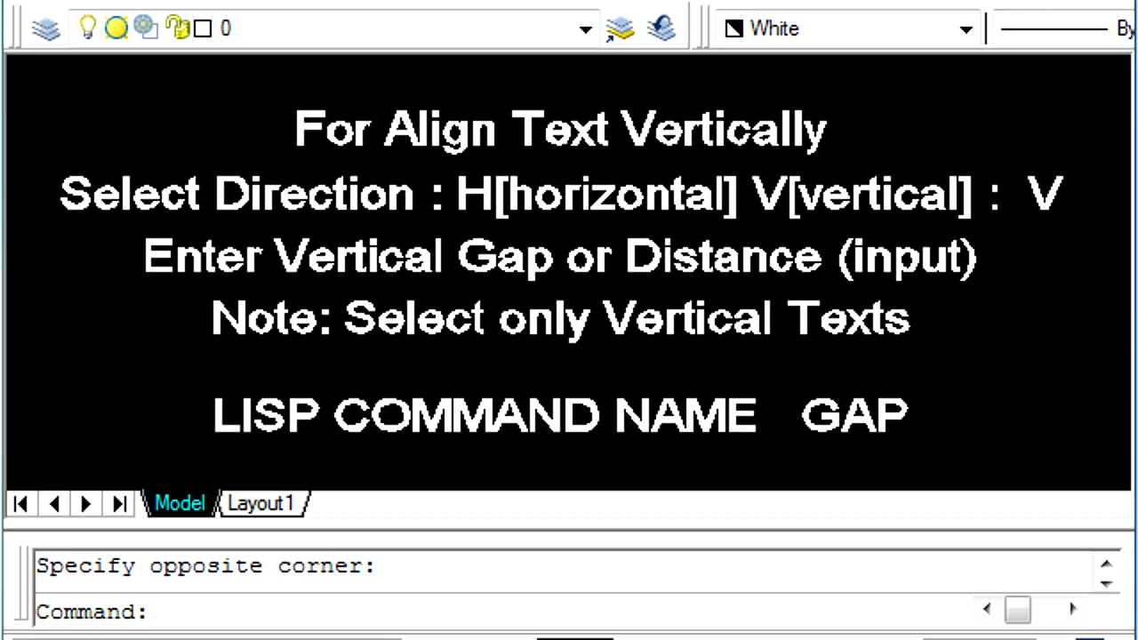
Step: Cancel the pending selection prompt and enter AP to call up the application loader
key(Escape)
text(AP)
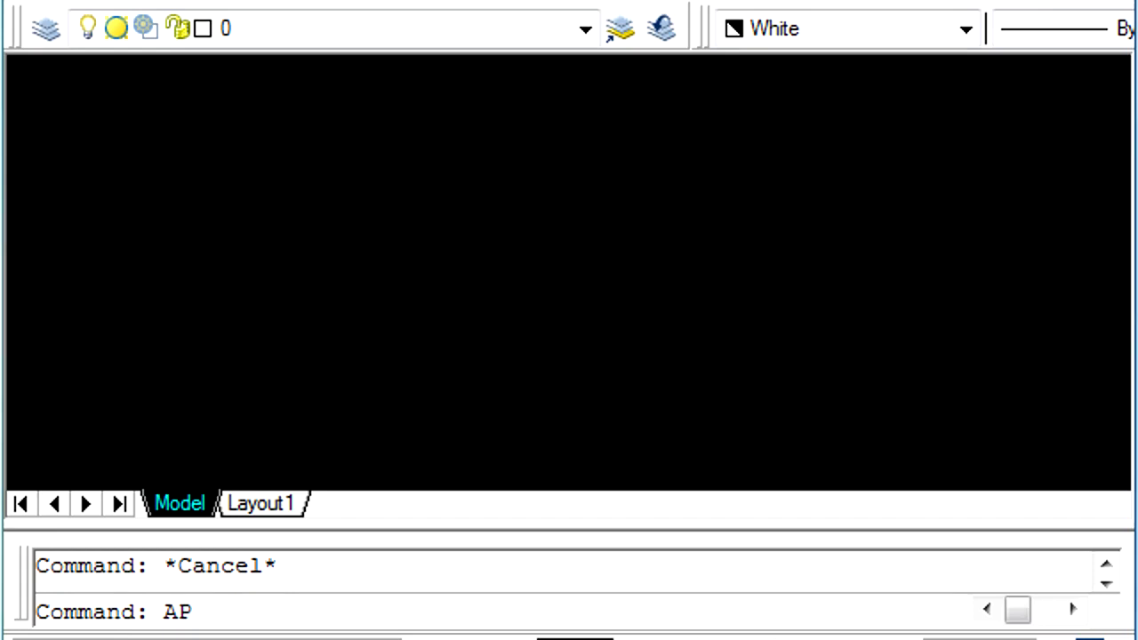
Step: Load the GAP .lsp routine from the LISP folder and close the loader
key(Return)
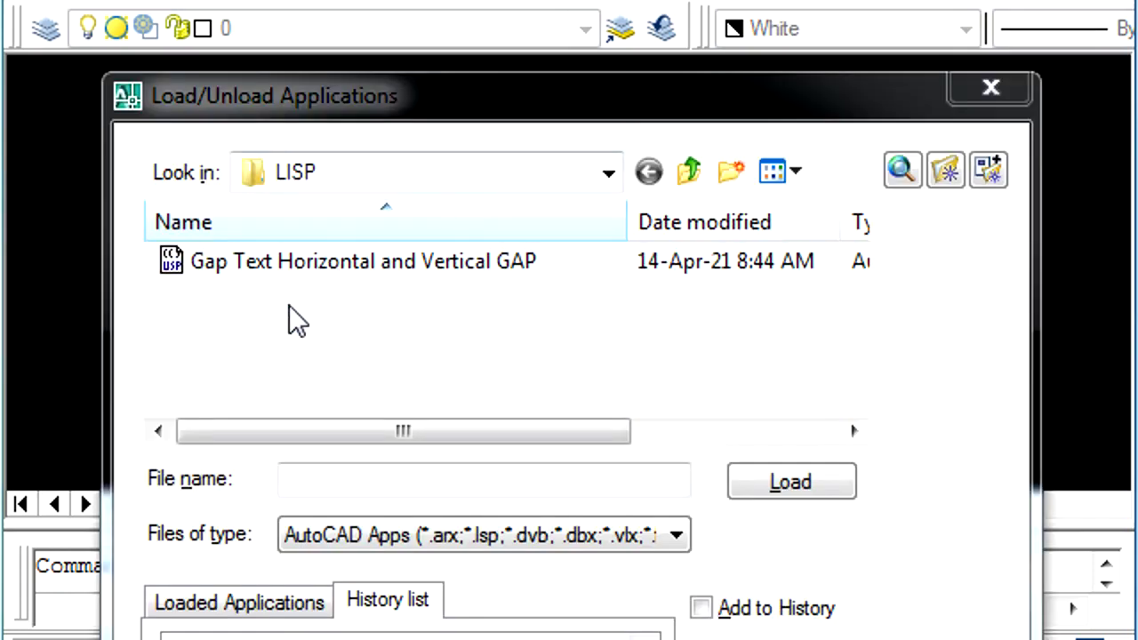
click(222, 273)
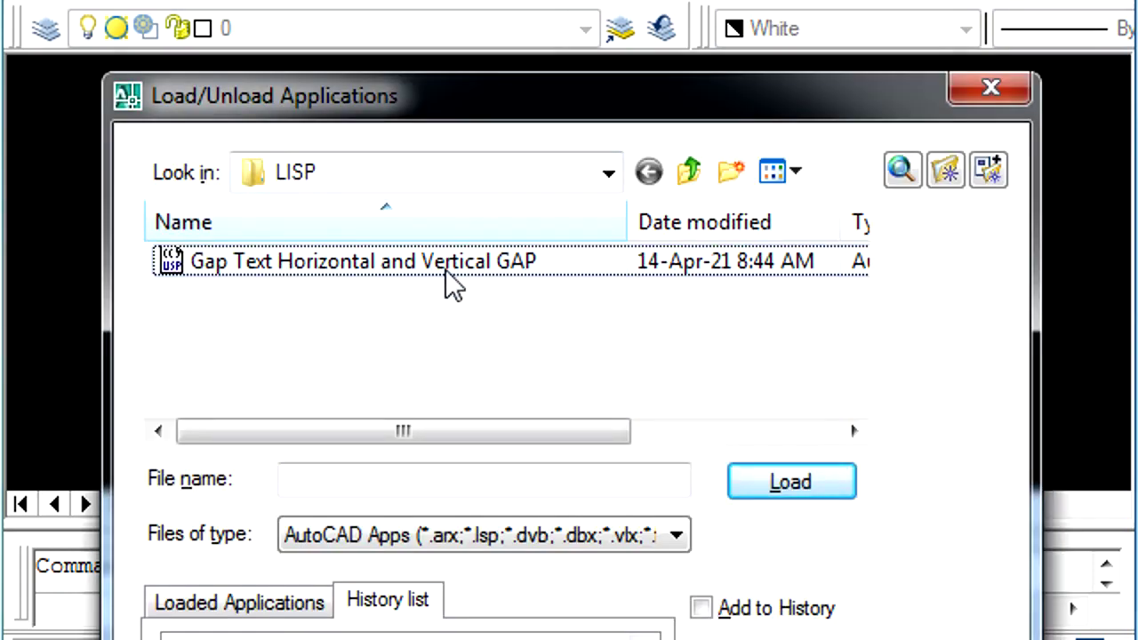
click(394, 269)
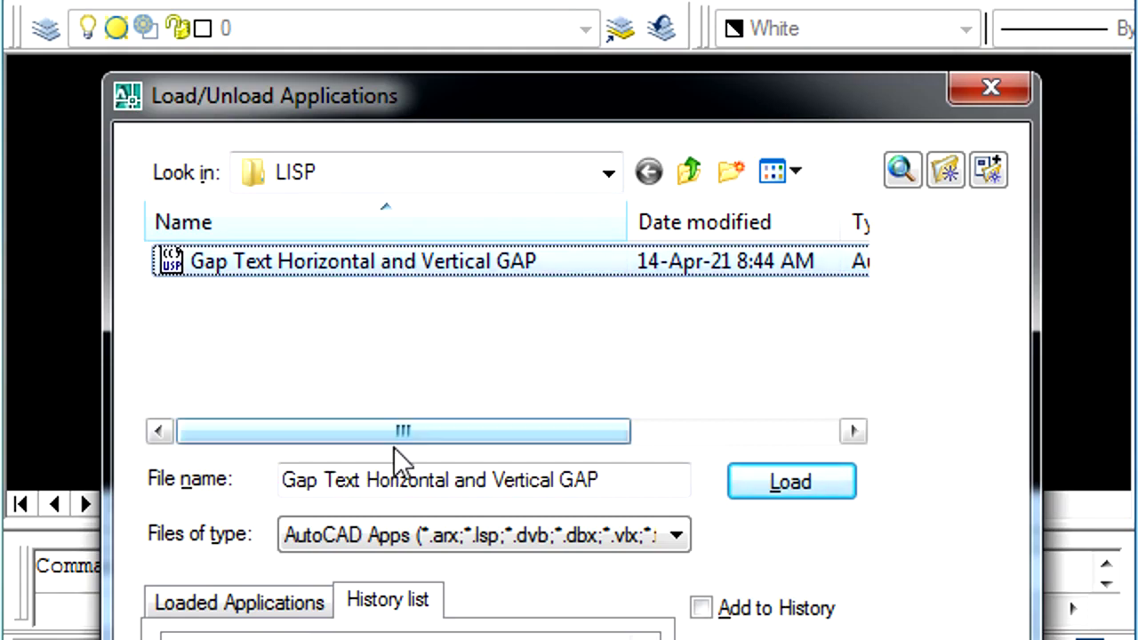
click(797, 478)
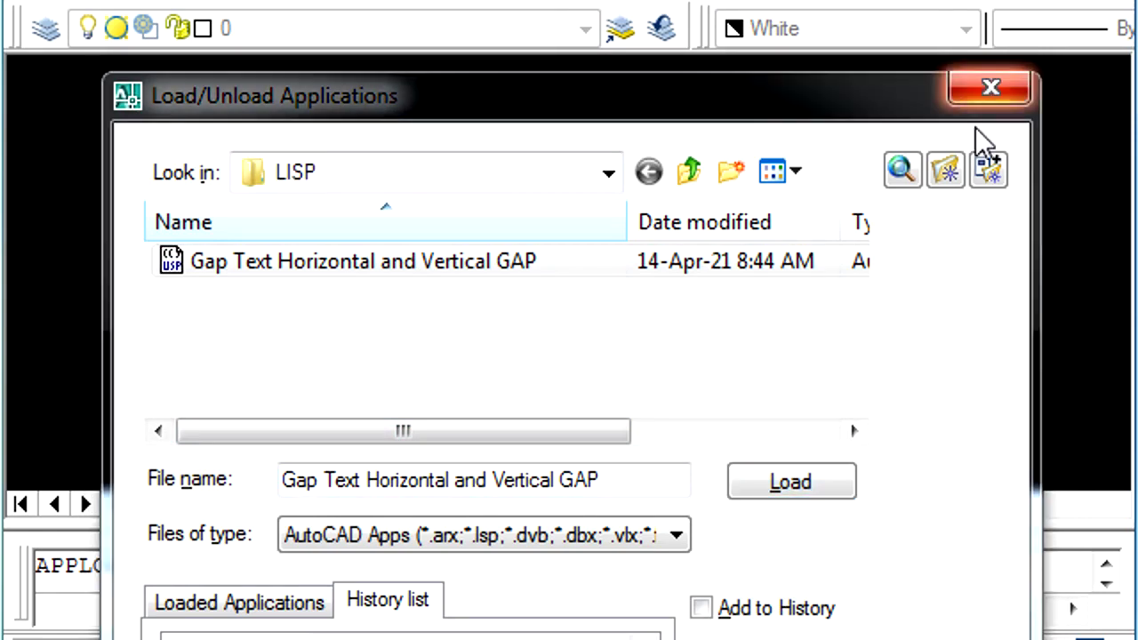
click(989, 95)
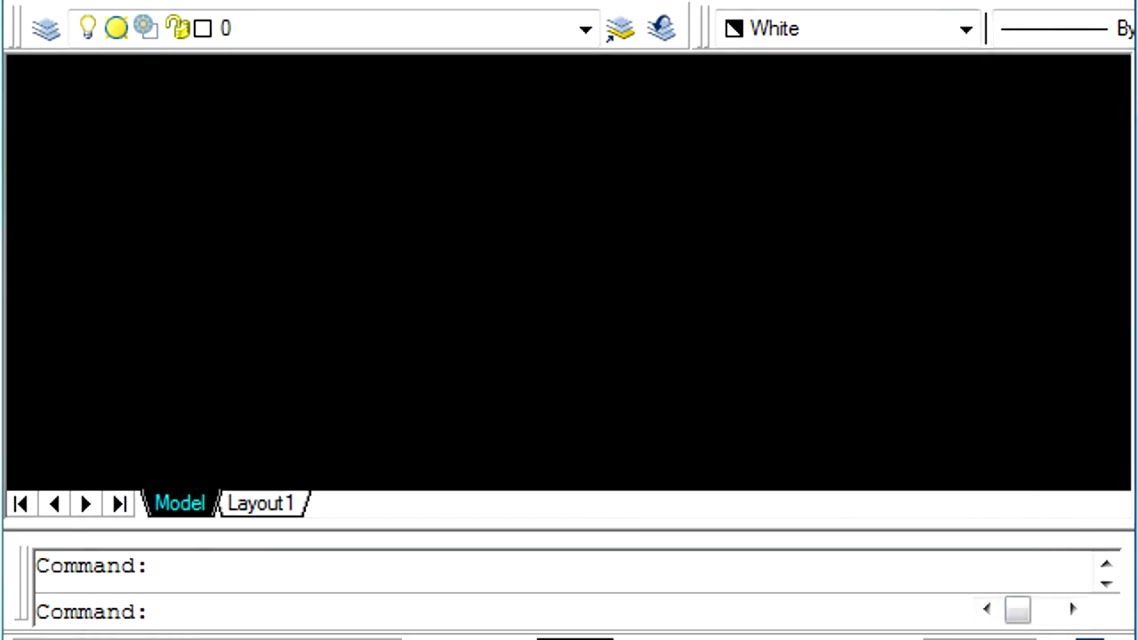
Step: Bring the SL NO / NAME / DISCR table into view and select the SL NO header text
scroll(267, 213, up, 5)
mouse_move(260, 219)
middle_down()
mouse_move(849, 367)
mouse_move(575, 369)
middle_up()
scroll(625, 307, down, 3)
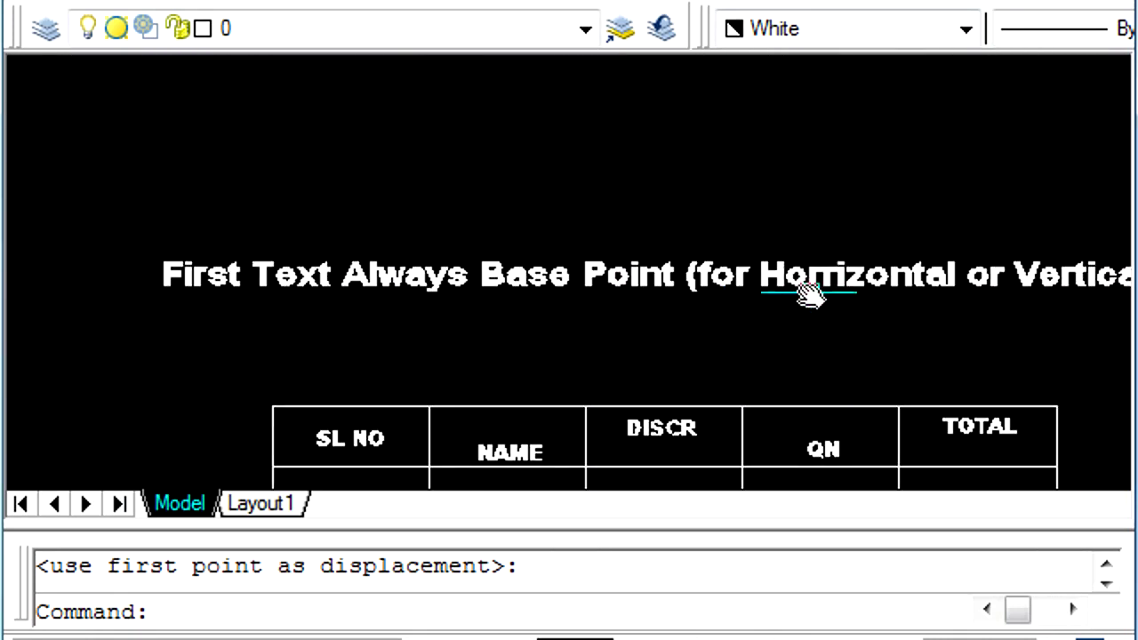
middle_drag(808, 293, 656, 287)
mouse_move(569, 323)
middle_down()
mouse_move(648, 101)
mouse_move(569, 158)
mouse_move(566, 217)
middle_up()
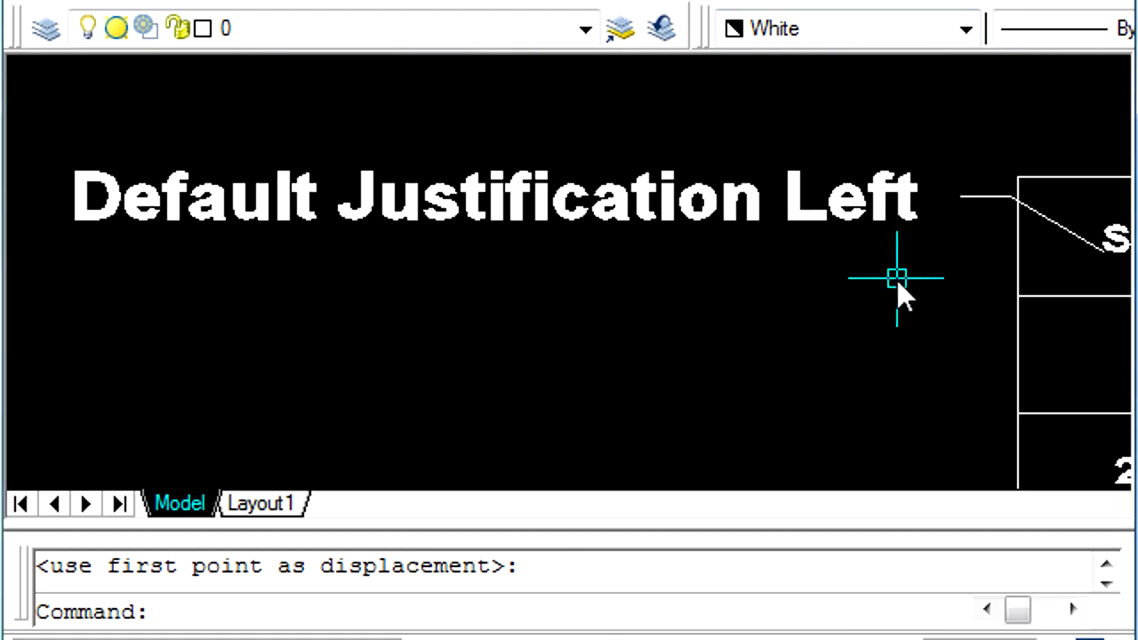
middle_drag(897, 279, 706, 290)
scroll(860, 293, up, 2)
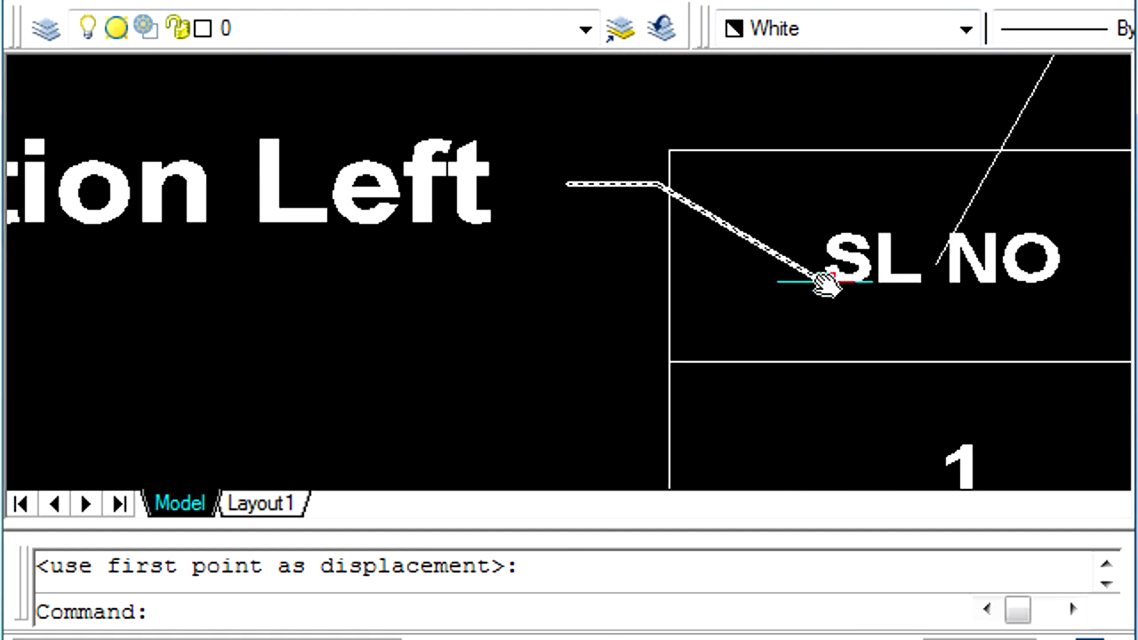
mouse_move(846, 297)
middle_down()
mouse_move(666, 374)
mouse_move(625, 338)
middle_up()
click(655, 327)
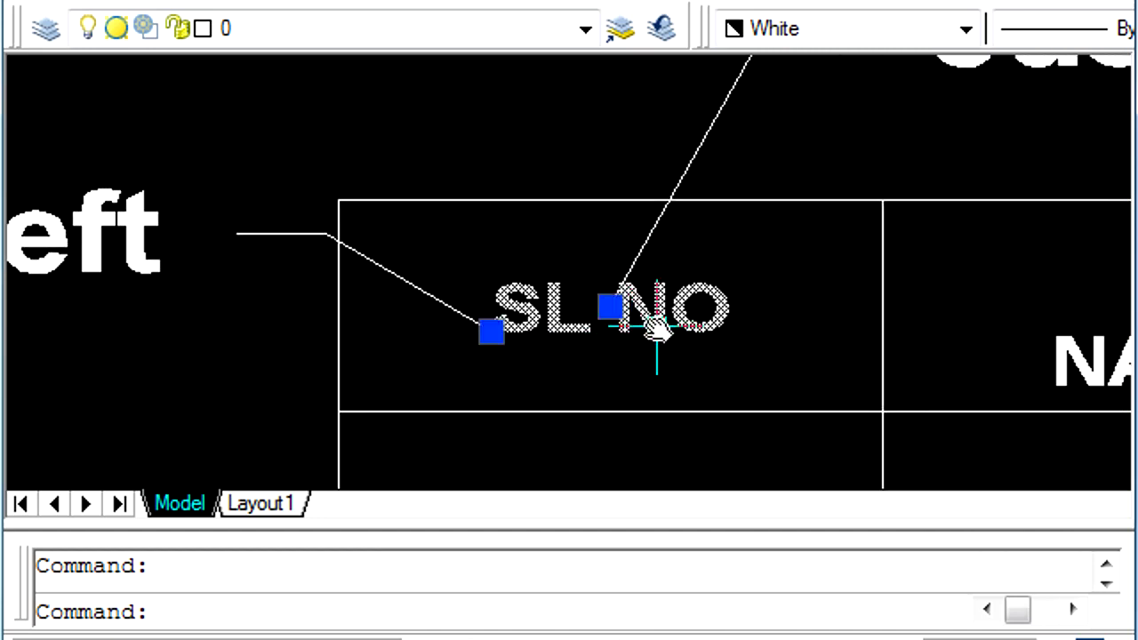
Step: Inspect the 'Default Justification Left' and 'Justification Other than Left' notes, then deselect SL NO
scroll(761, 336, down, 3)
middle_drag(351, 358, 791, 315)
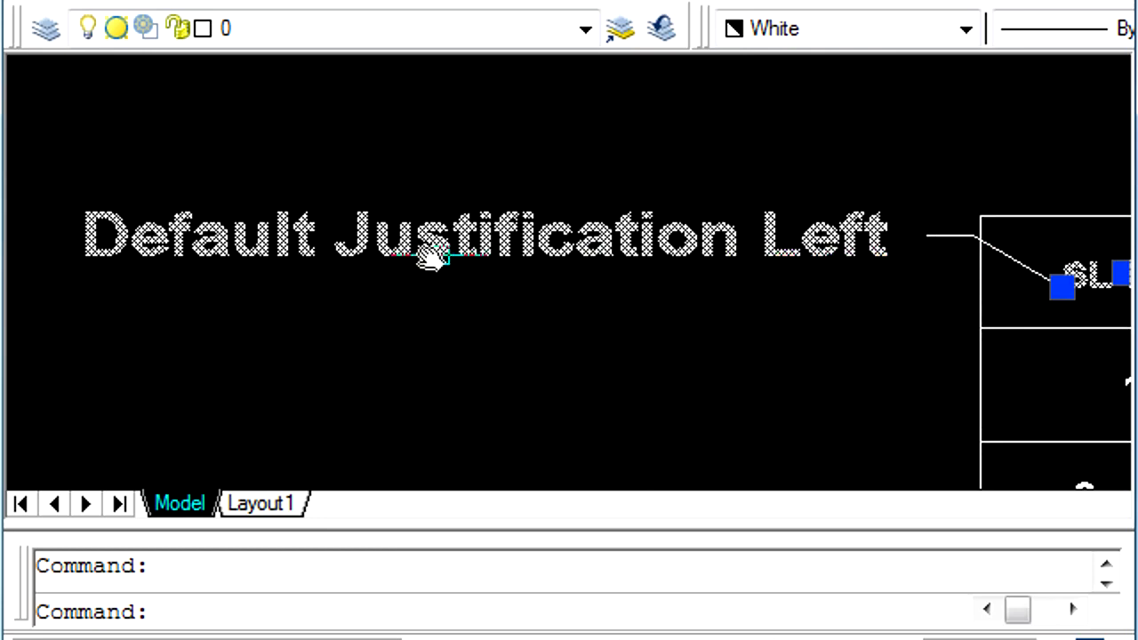
middle_drag(877, 305, 190, 355)
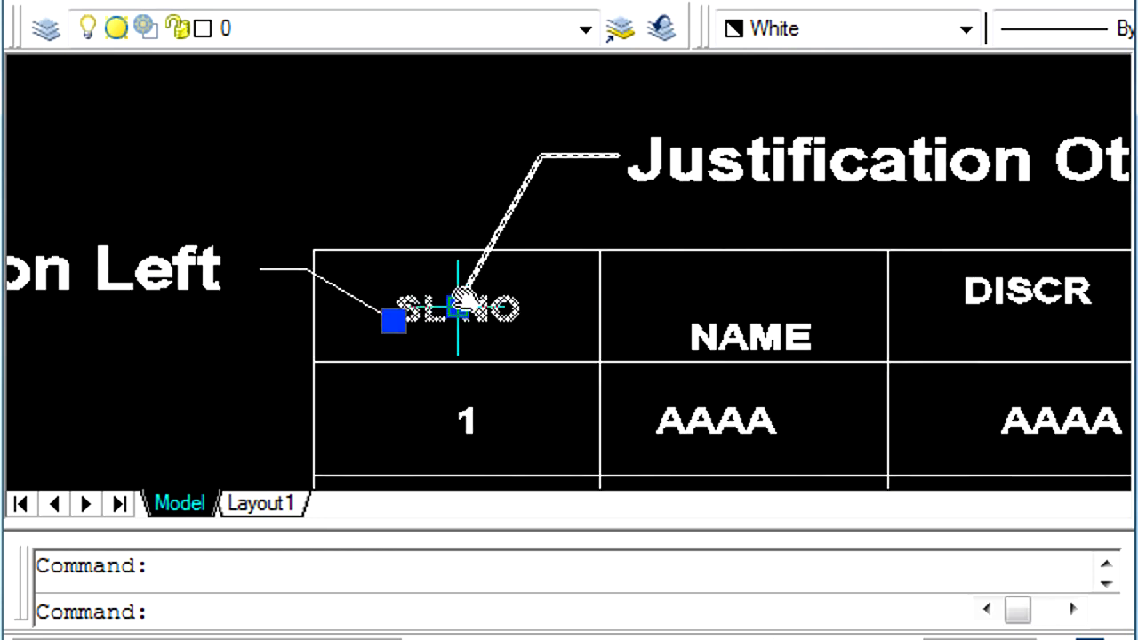
middle_drag(716, 262, 495, 293)
middle_drag(673, 259, 433, 267)
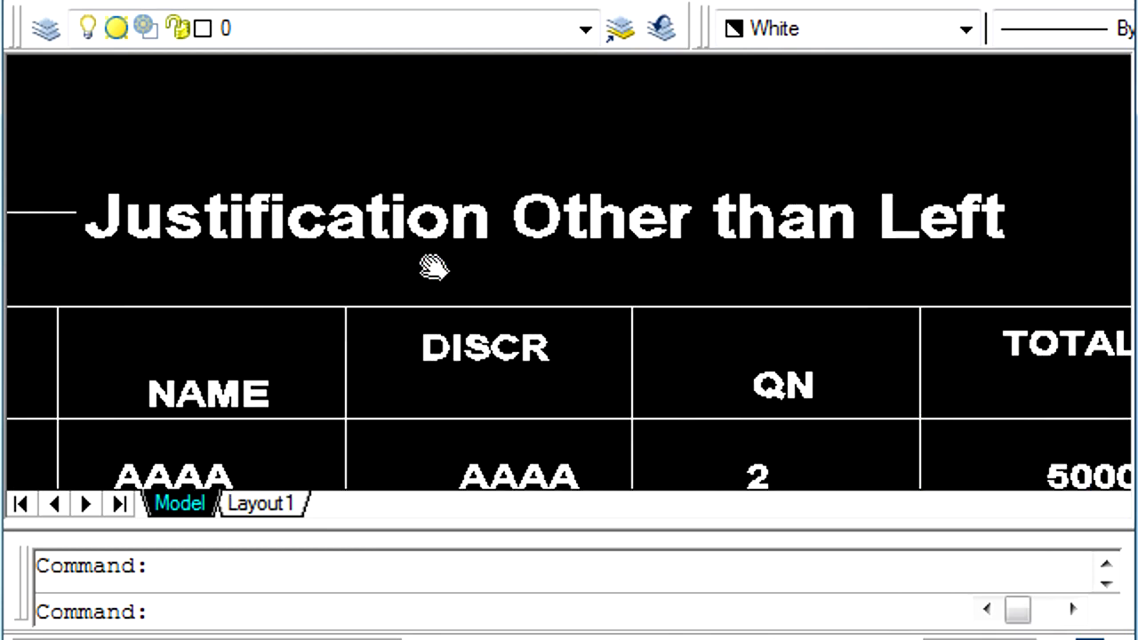
middle_drag(516, 346, 854, 257)
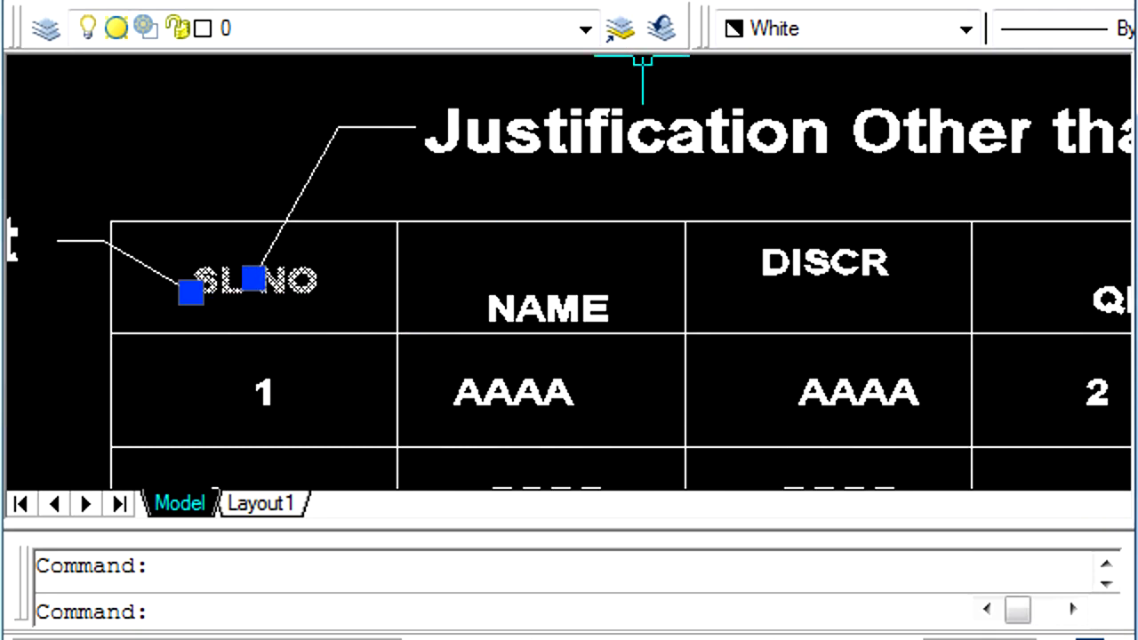
key(Escape)
scroll(300, 127, up, 2)
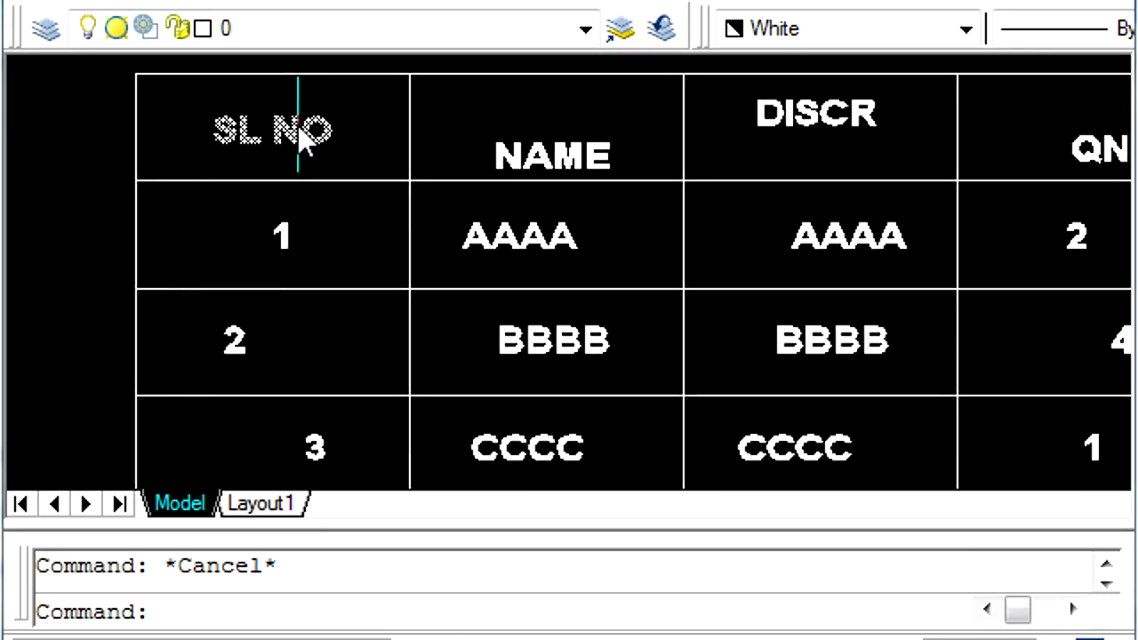
scroll(300, 128, up, 2)
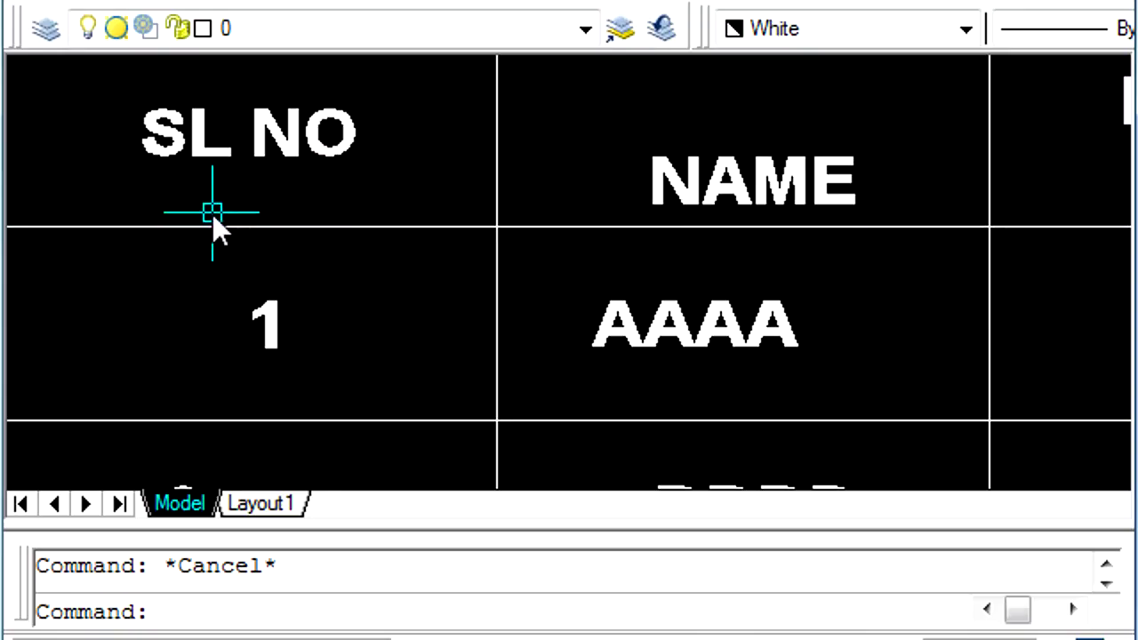
scroll(213, 221, up, 2)
middle_drag(298, 246, 399, 406)
scroll(369, 322, down, 5)
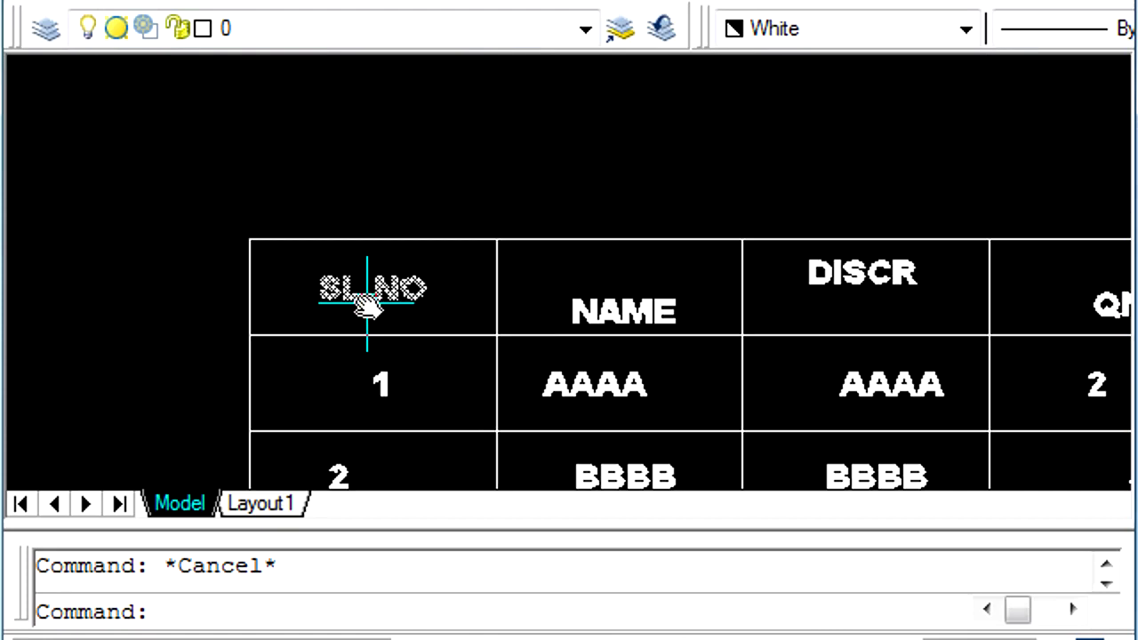
middle_drag(554, 300, 399, 183)
scroll(297, 151, up, 2)
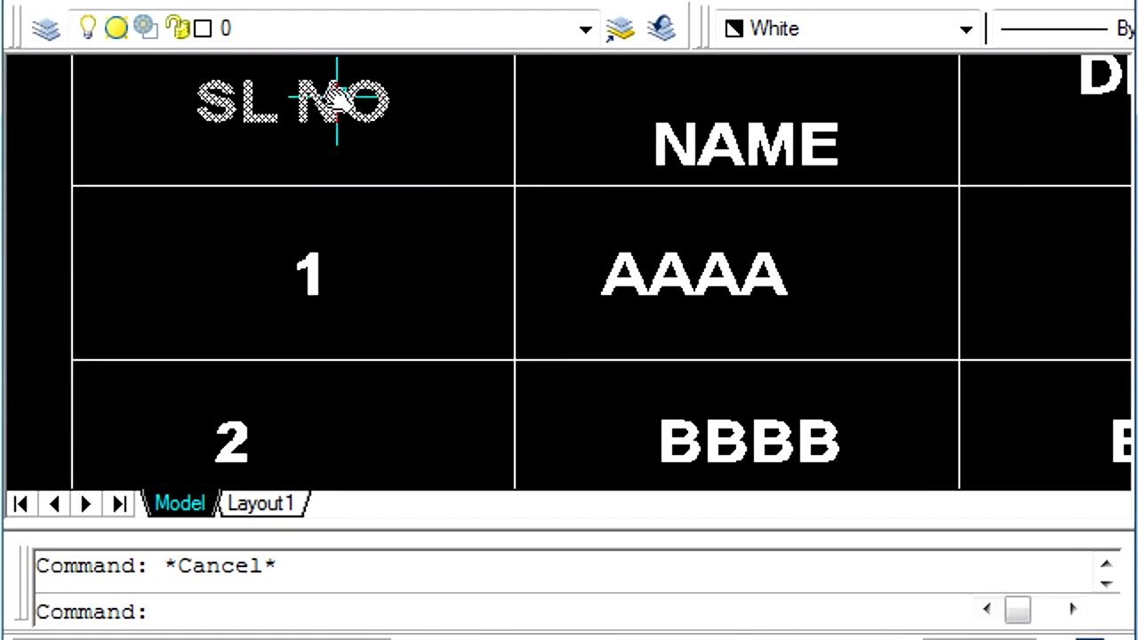
click(293, 103)
scroll(293, 116, down, 3)
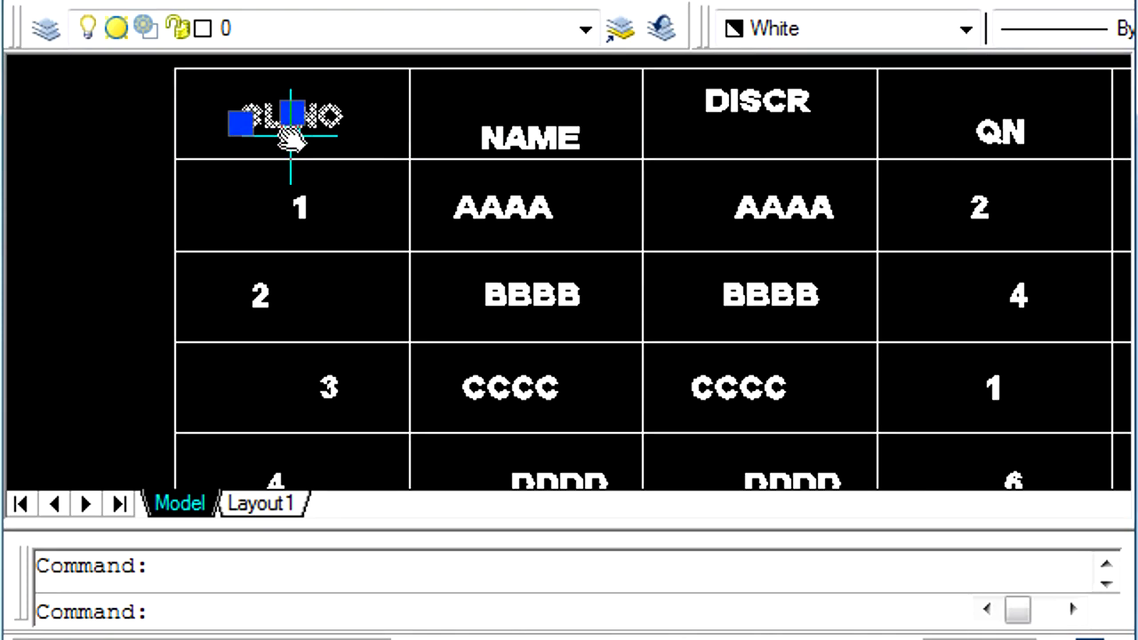
scroll(293, 133, down, 3)
mouse_move(300, 148)
middle_down()
mouse_move(392, 218)
mouse_move(377, 282)
middle_up()
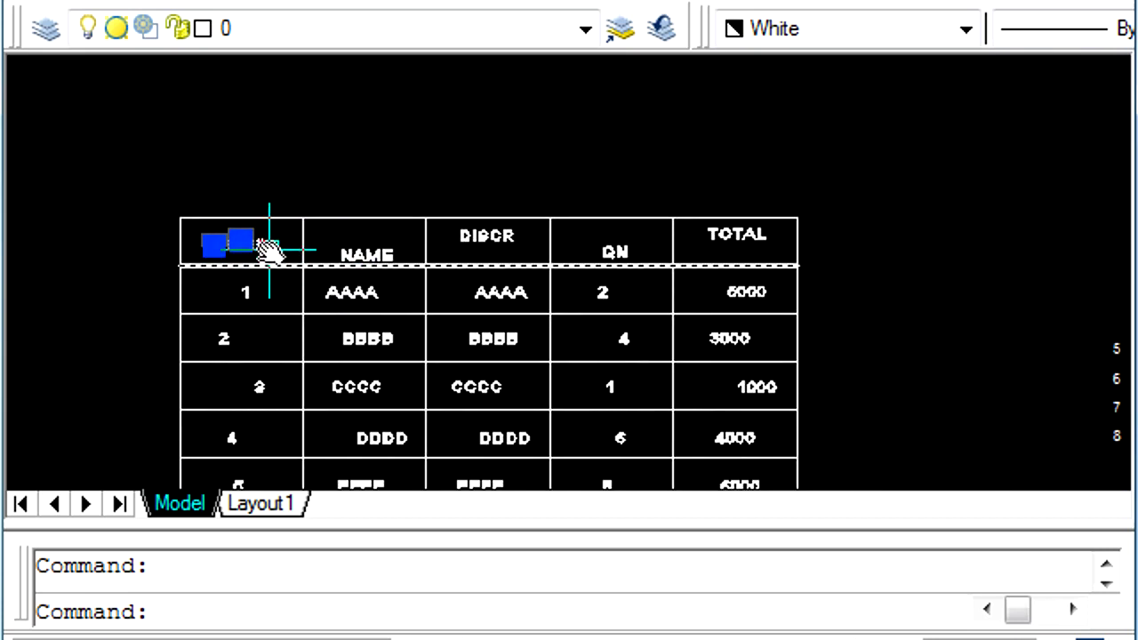
scroll(258, 249, up, 2)
middle_drag(816, 240, 752, 242)
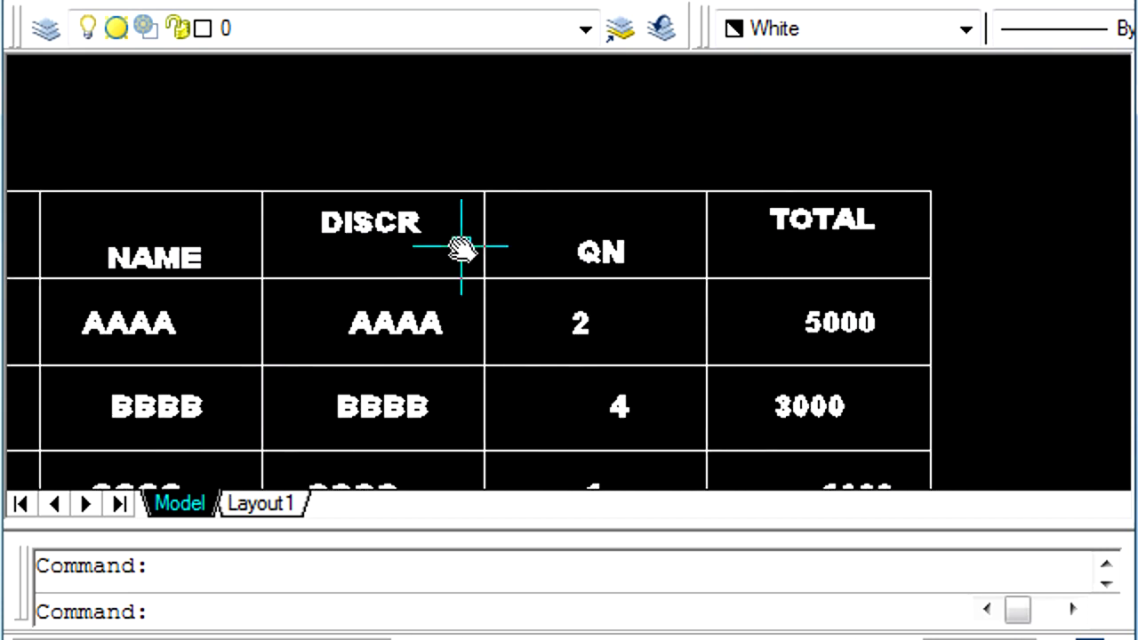
mouse_move(277, 259)
middle_down()
mouse_move(533, 227)
mouse_move(344, 243)
middle_up()
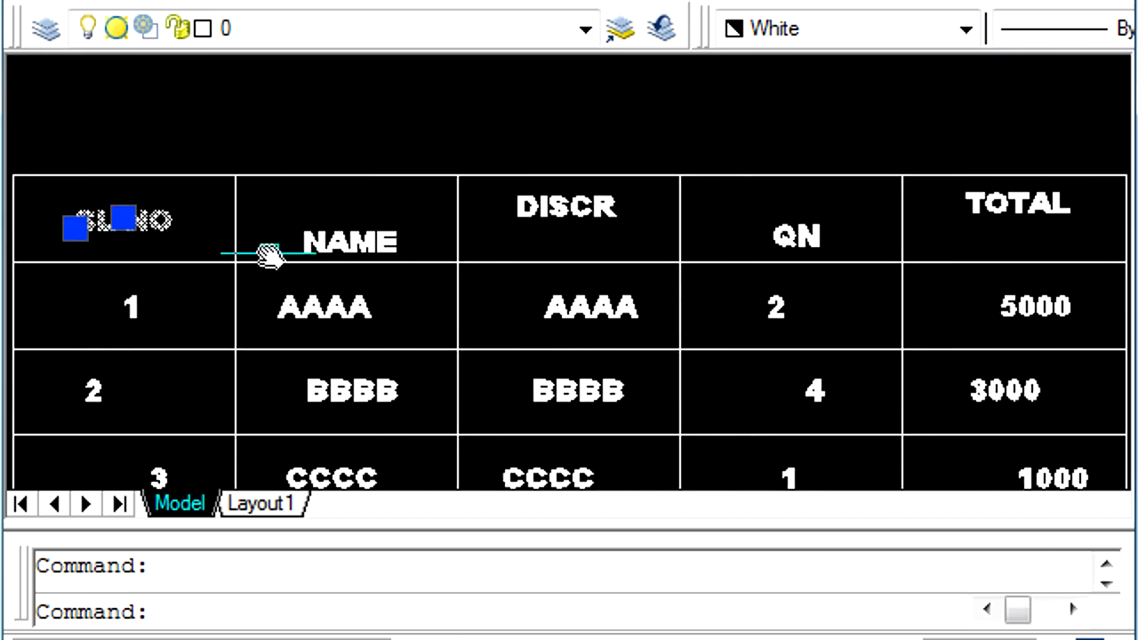
key(Escape)
Step: Draw a horizontal guide line from the SL NO insertion point across to the QN header
text(L)
key(Return)
text(INS)
key(Return)
click(134, 203)
middle_drag(566, 236, 381, 272)
key(F8)
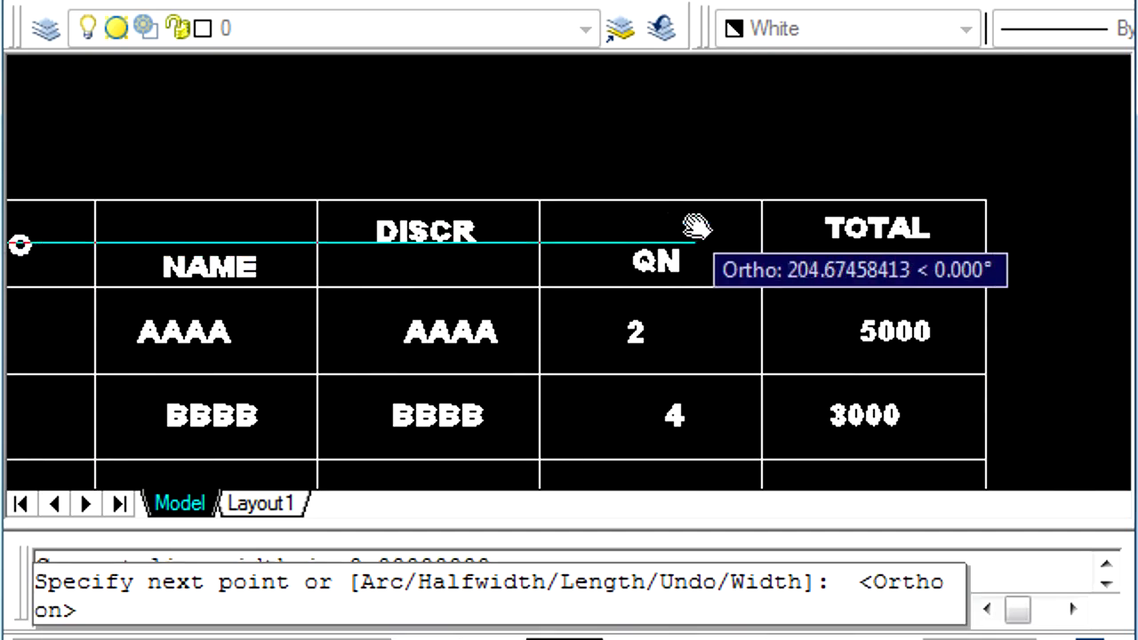
click(1034, 224)
key(Return)
scroll(228, 301, up, 5)
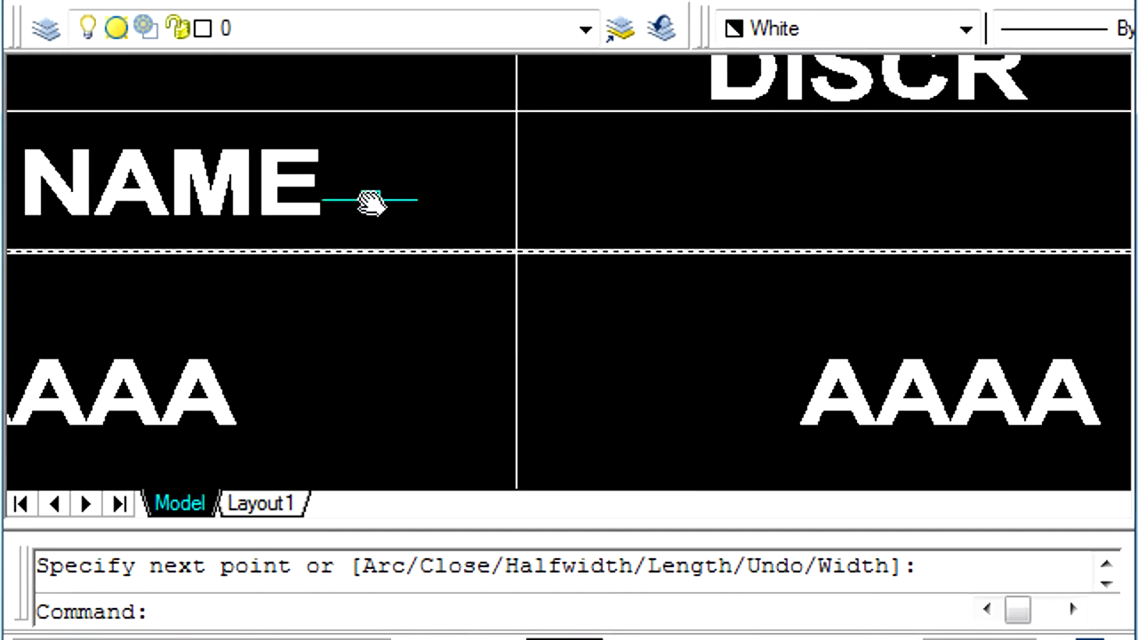
scroll(701, 178, down, 6)
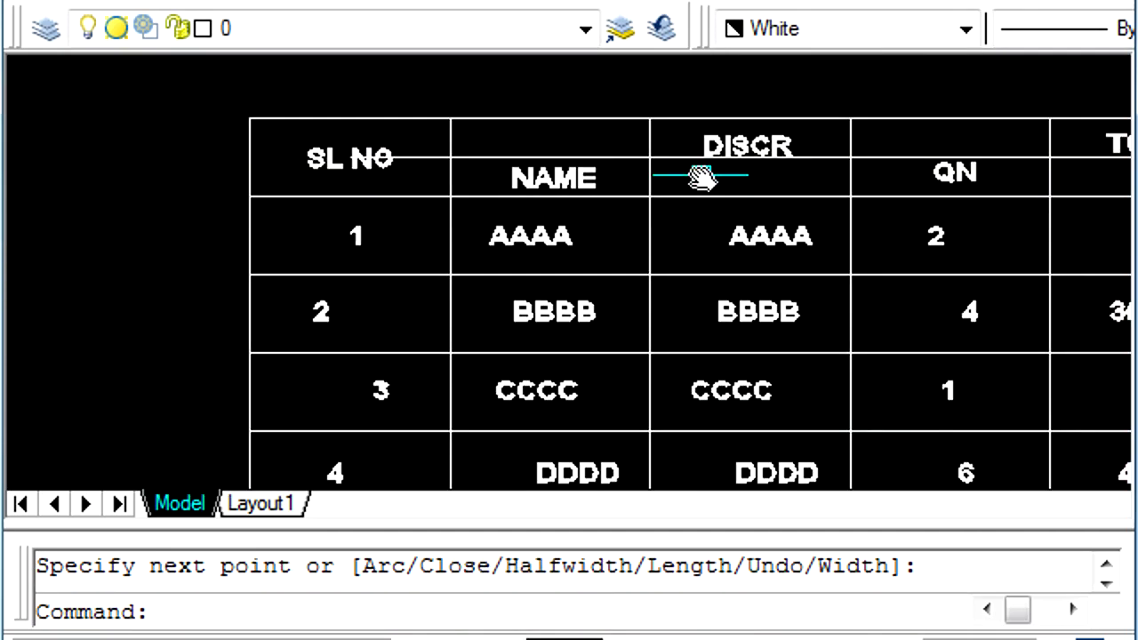
scroll(949, 166, up, 5)
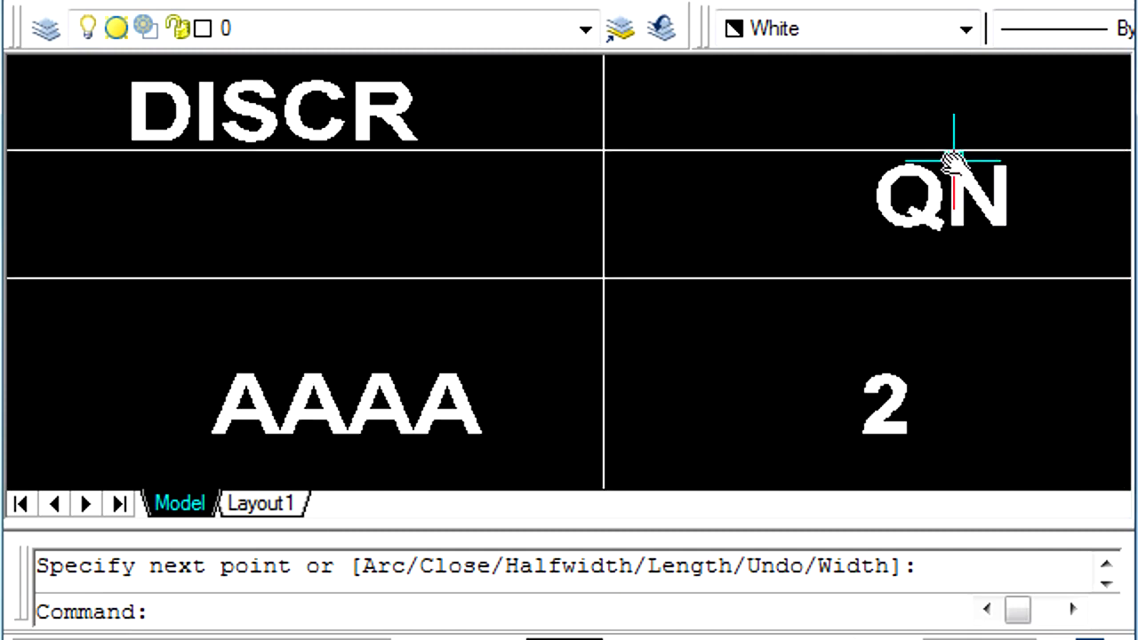
scroll(583, 236, down, 3)
scroll(583, 235, down, 3)
scroll(890, 198, up, 3)
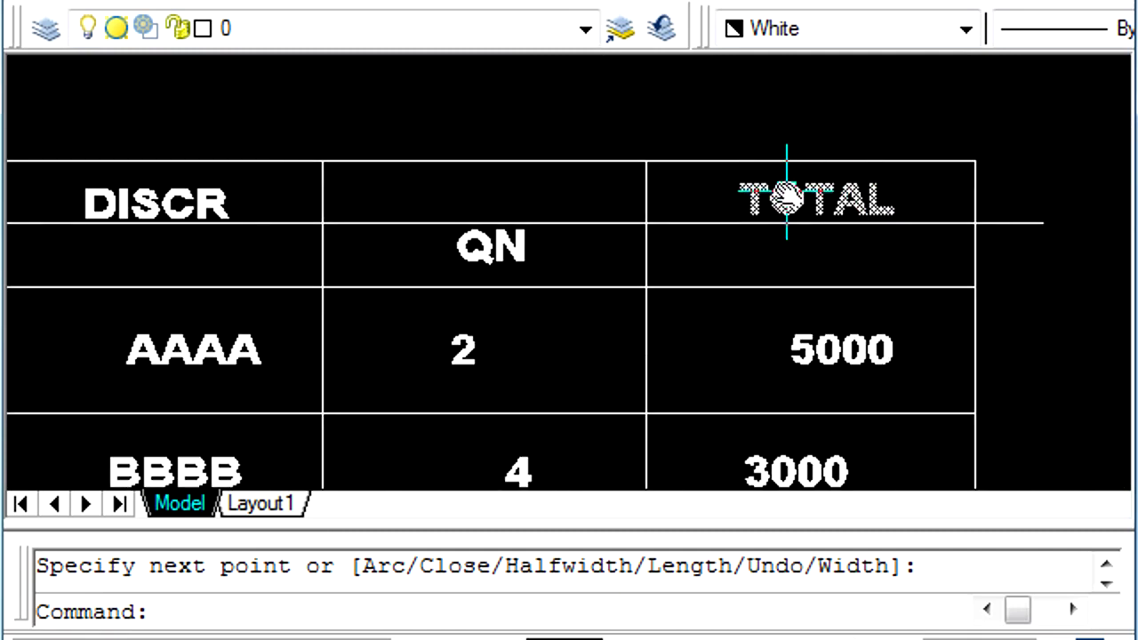
scroll(825, 233, down, 3)
scroll(405, 221, up, 2)
Step: Erase the horizontal guide line through the header row and frame the whole table
key(Escape)
text(E)
key(Return)
click(293, 222)
key(Return)
scroll(302, 227, down, 3)
middle_drag(308, 229, 439, 223)
text(GAP)
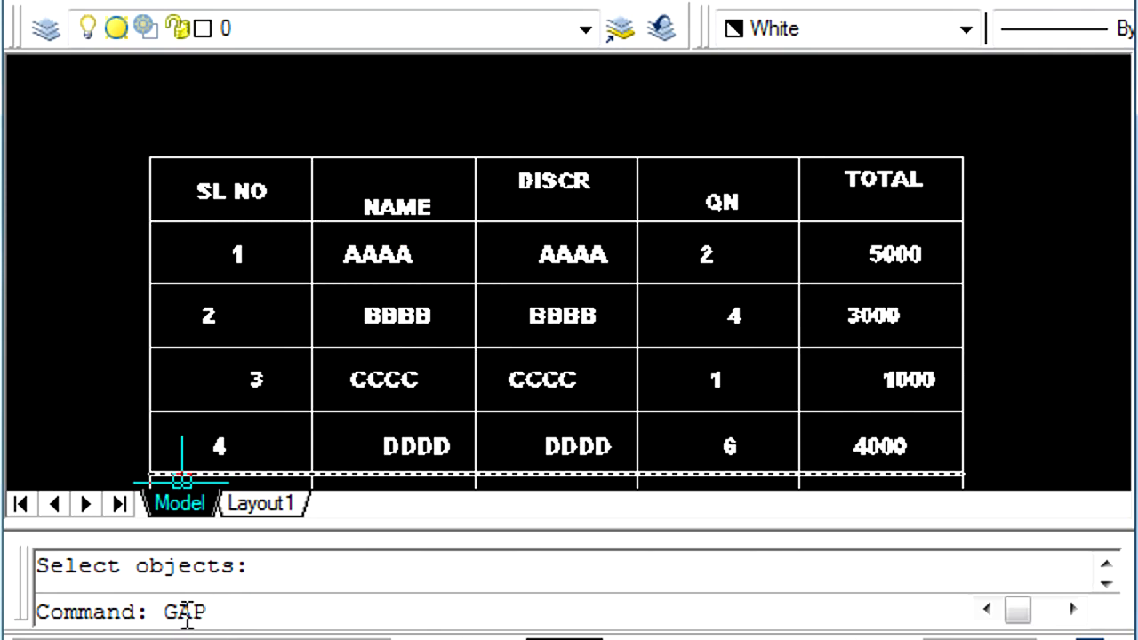
Step: Run GAP horizontally with a 64-unit gap and window-select the five header texts
key(Return)
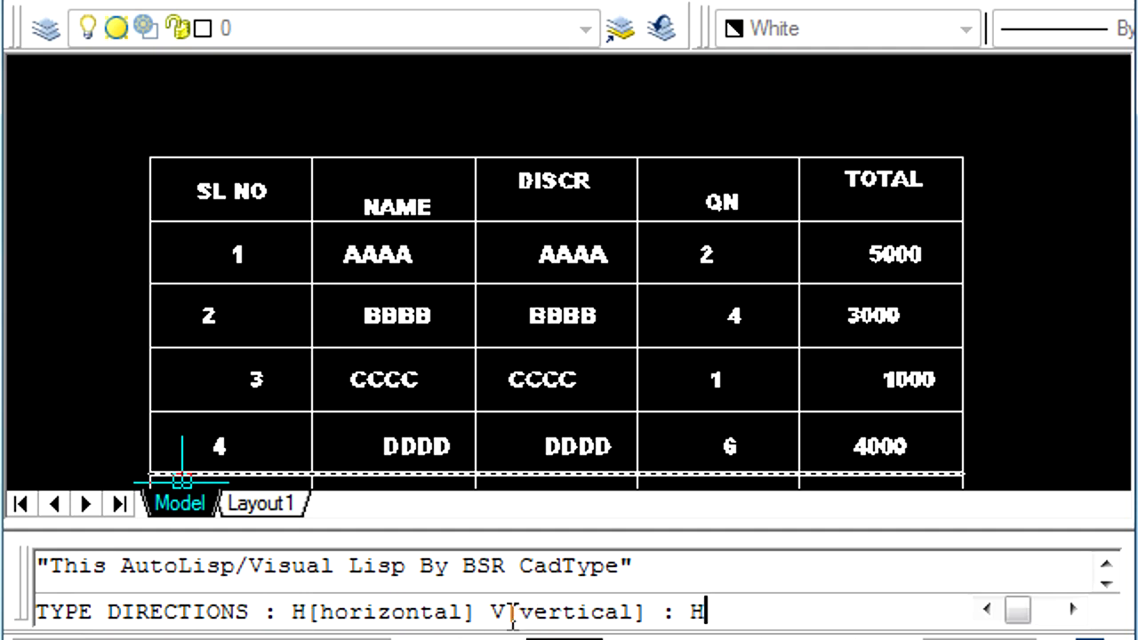
key(Return)
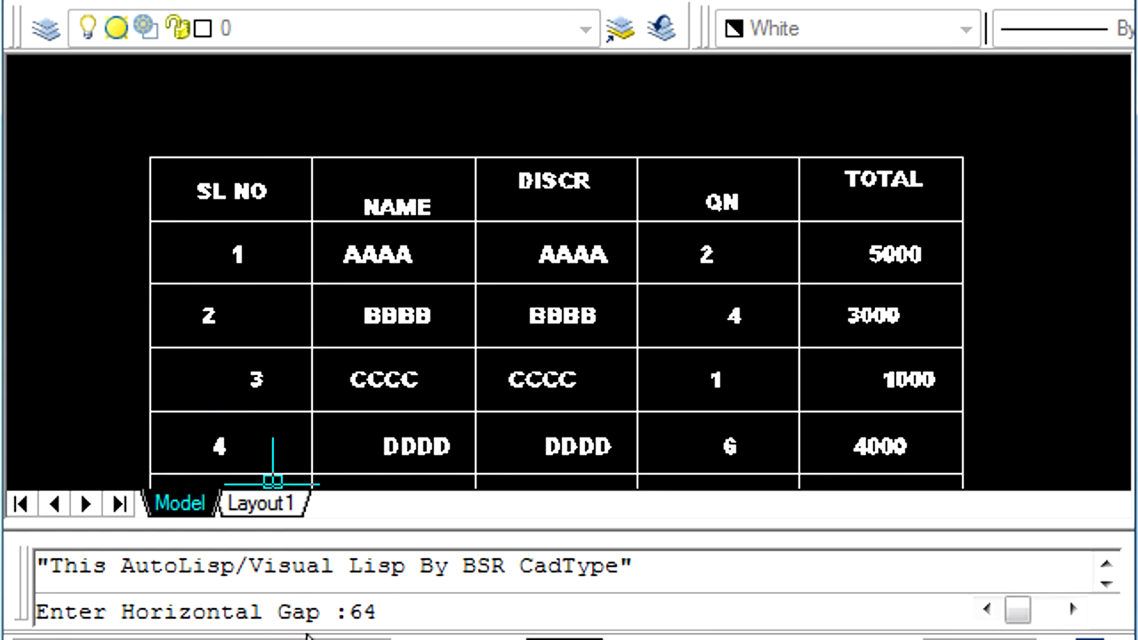
key(Return)
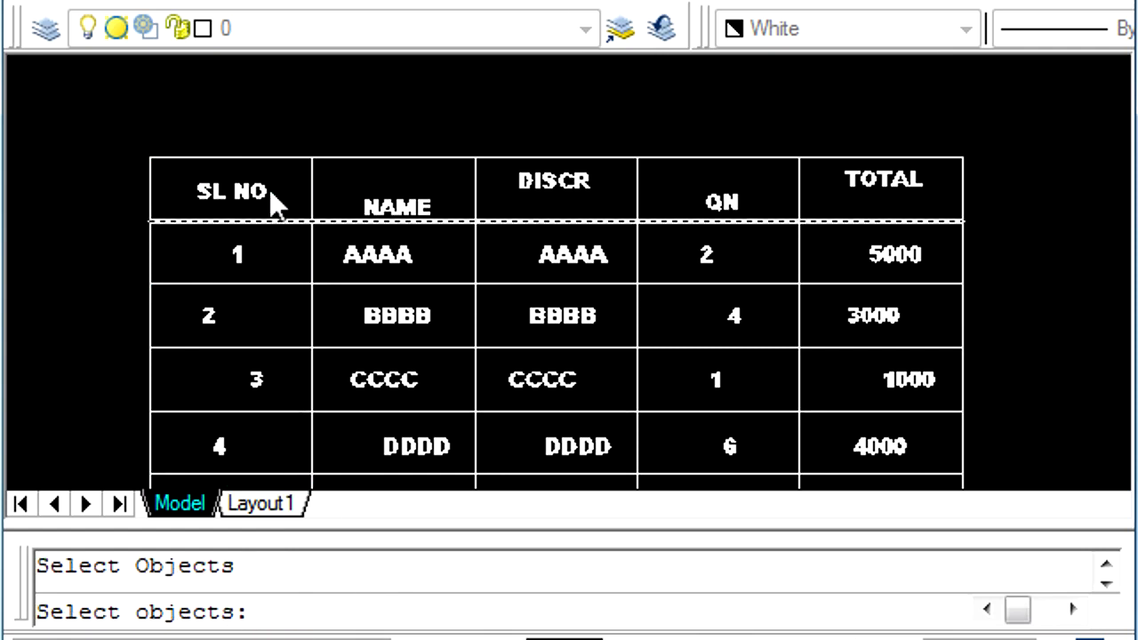
scroll(449, 218, up, 3)
scroll(454, 250, down, 3)
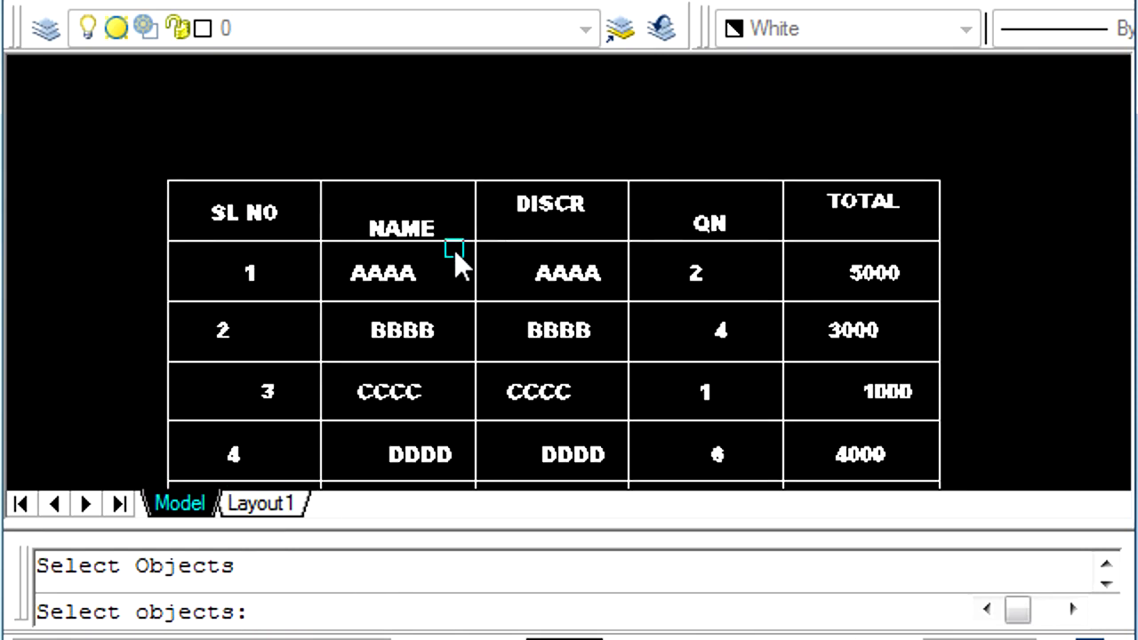
click(112, 151)
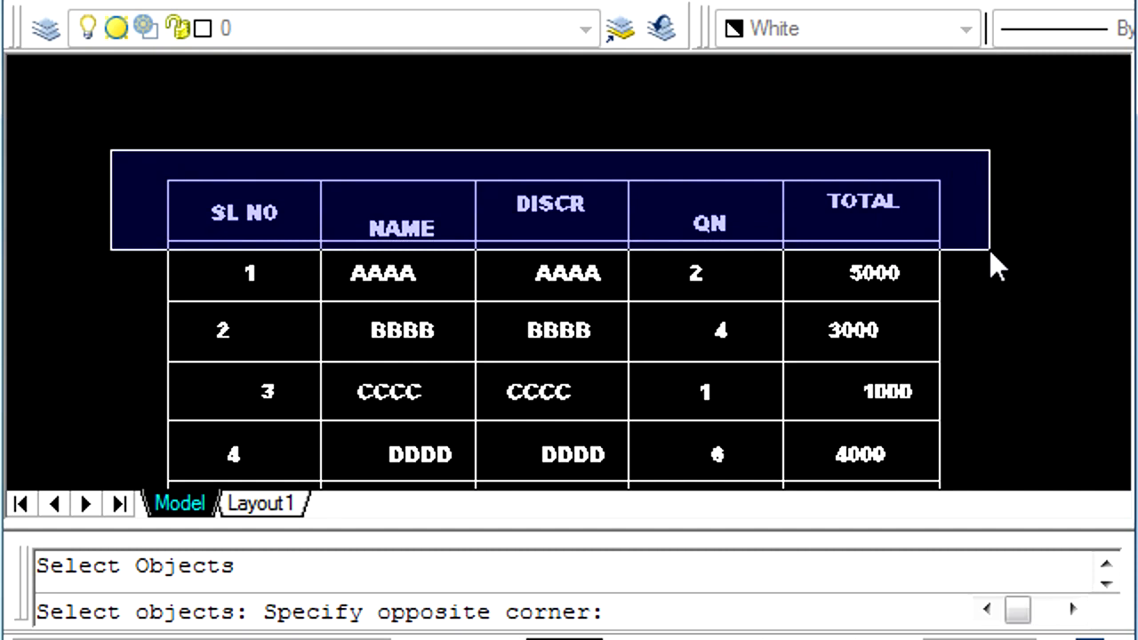
click(990, 250)
key(Return)
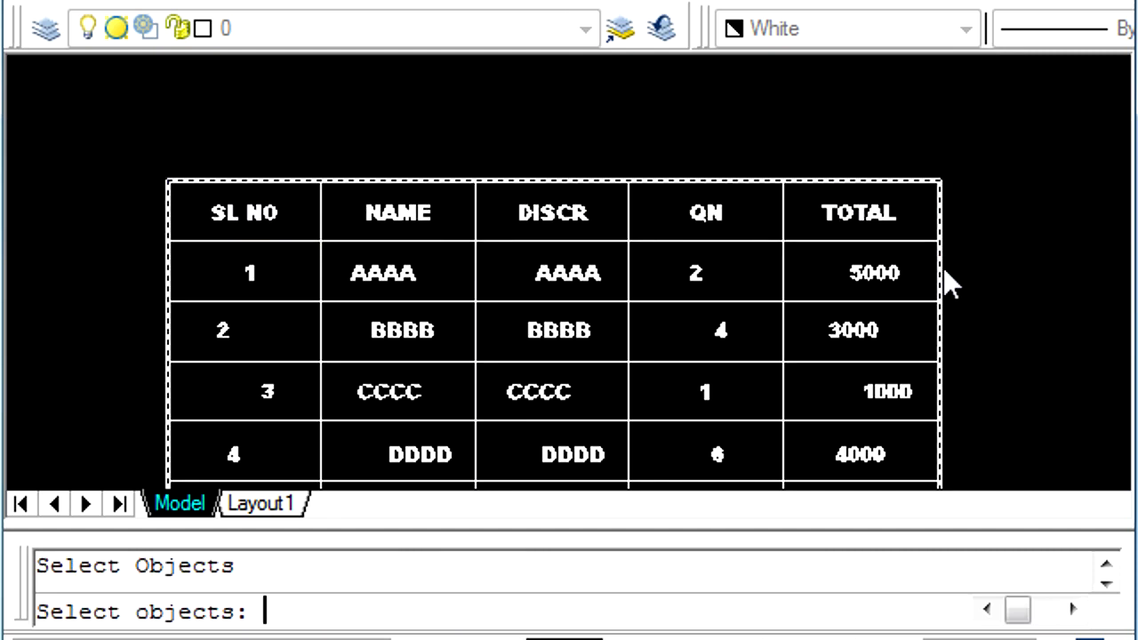
scroll(312, 213, up, 5)
middle_drag(439, 236, 338, 288)
middle_drag(1049, 307, 456, 306)
middle_drag(721, 277, 294, 287)
middle_drag(907, 254, 510, 279)
middle_drag(123, 404, 773, 267)
scroll(772, 267, down, 3)
middle_drag(293, 267, 542, 241)
middle_drag(180, 267, 270, 285)
key(Escape)
text(PL)
key(Return)
text(INS)
key(Return)
click(199, 207)
middle_drag(552, 192, 137, 211)
click(1058, 246)
key(Return)
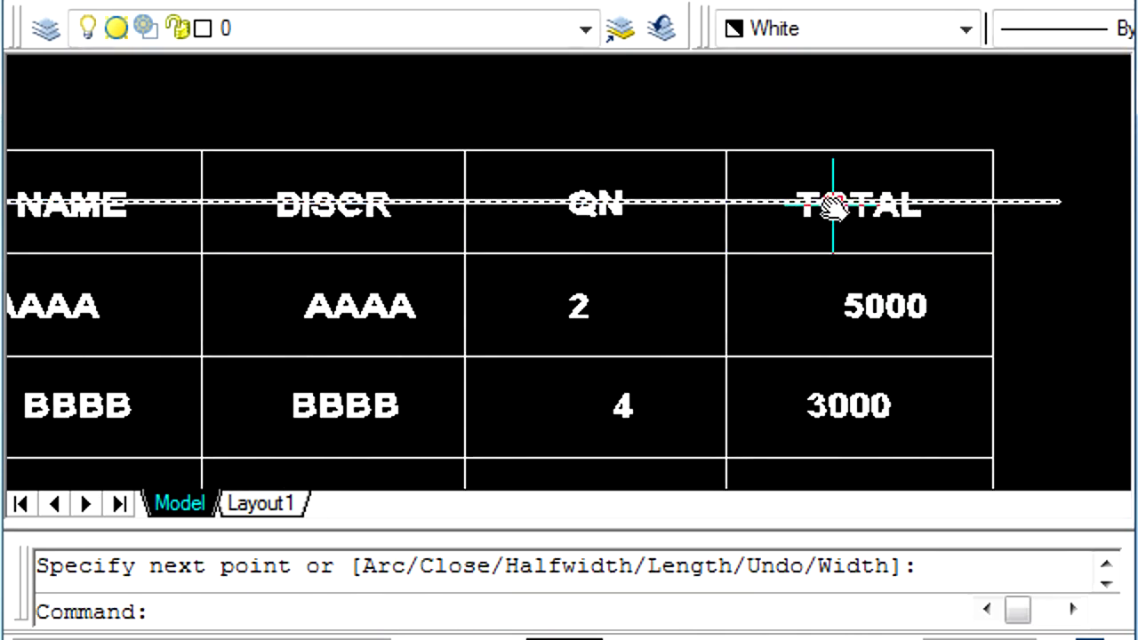
click(833, 222)
scroll(853, 221, up, 5)
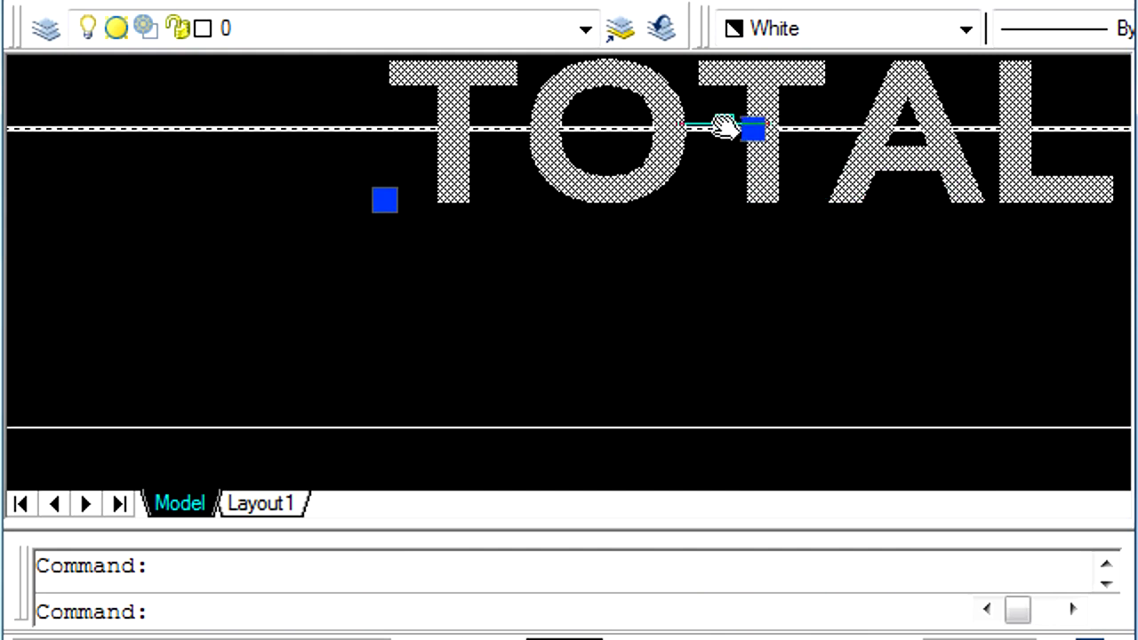
scroll(549, 271, down, 4)
middle_drag(321, 276, 551, 200)
scroll(551, 200, up, 4)
click(540, 264)
scroll(562, 212, down, 3)
middle_drag(538, 267, 978, 209)
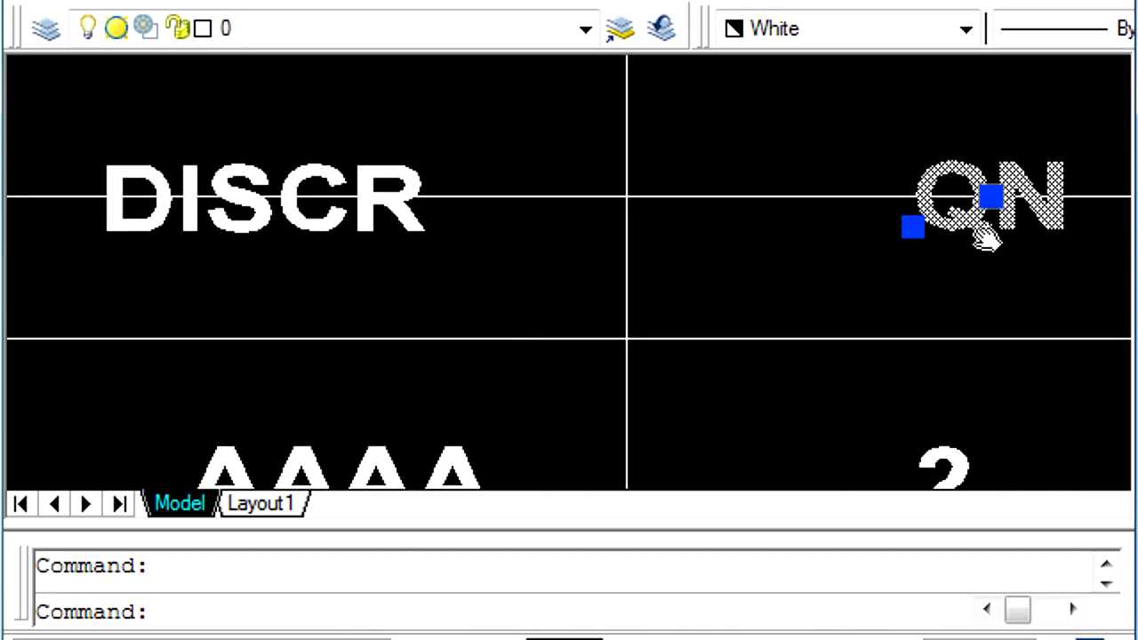
middle_drag(391, 258, 495, 241)
click(520, 226)
click(374, 191)
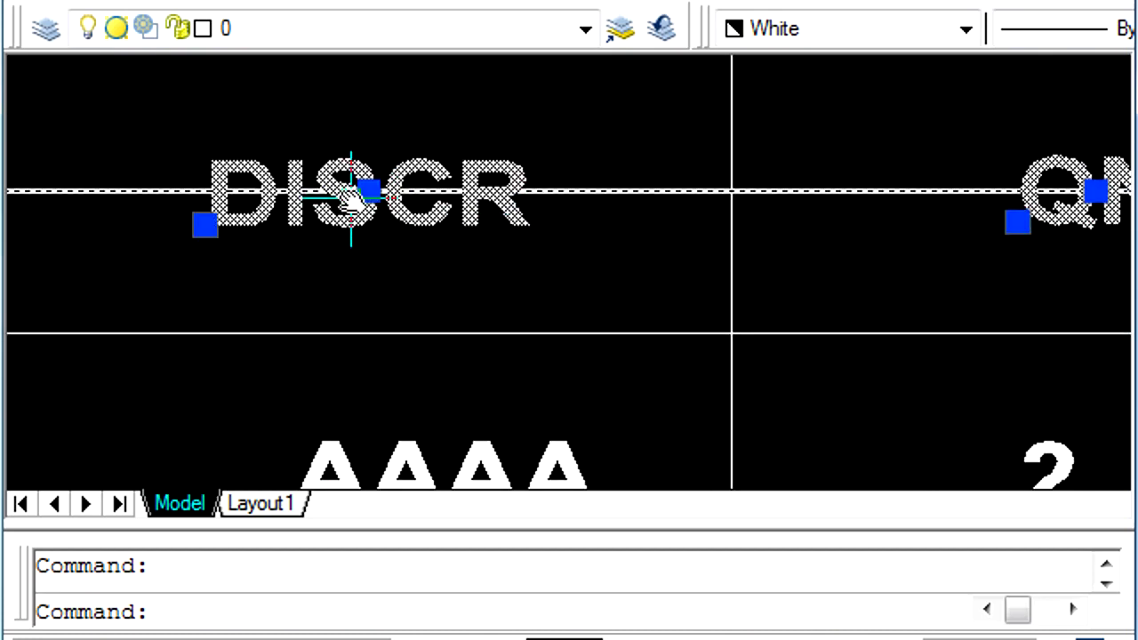
middle_drag(422, 189, 1050, 166)
click(297, 173)
scroll(266, 160, up, 5)
scroll(667, 227, down, 4)
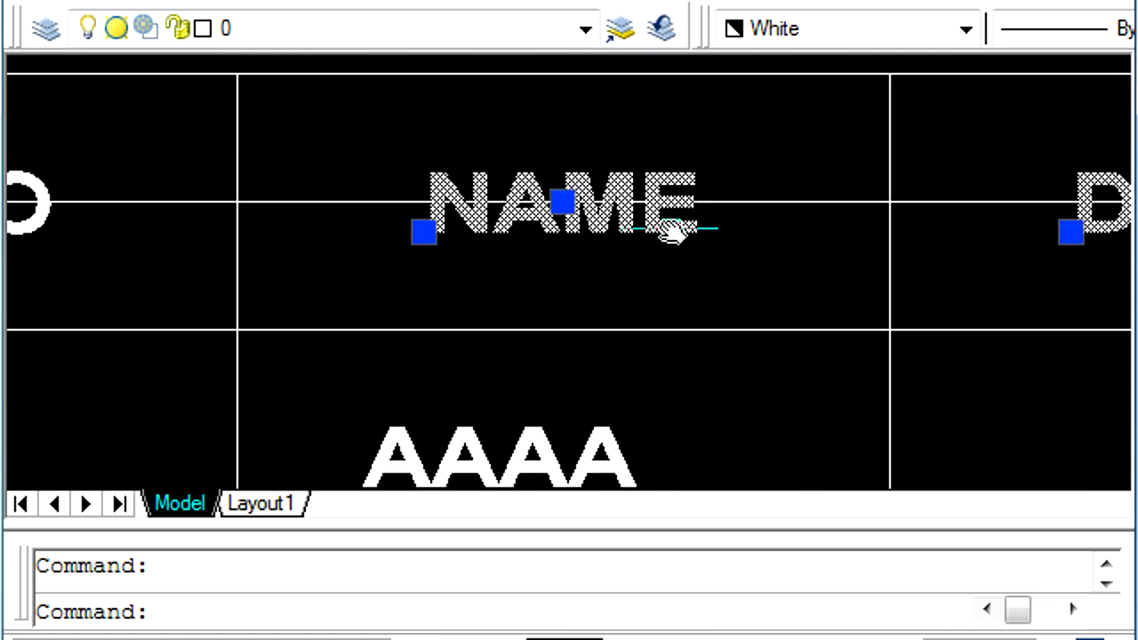
scroll(622, 256, down, 3)
key(Escape)
middle_drag(779, 258, 368, 229)
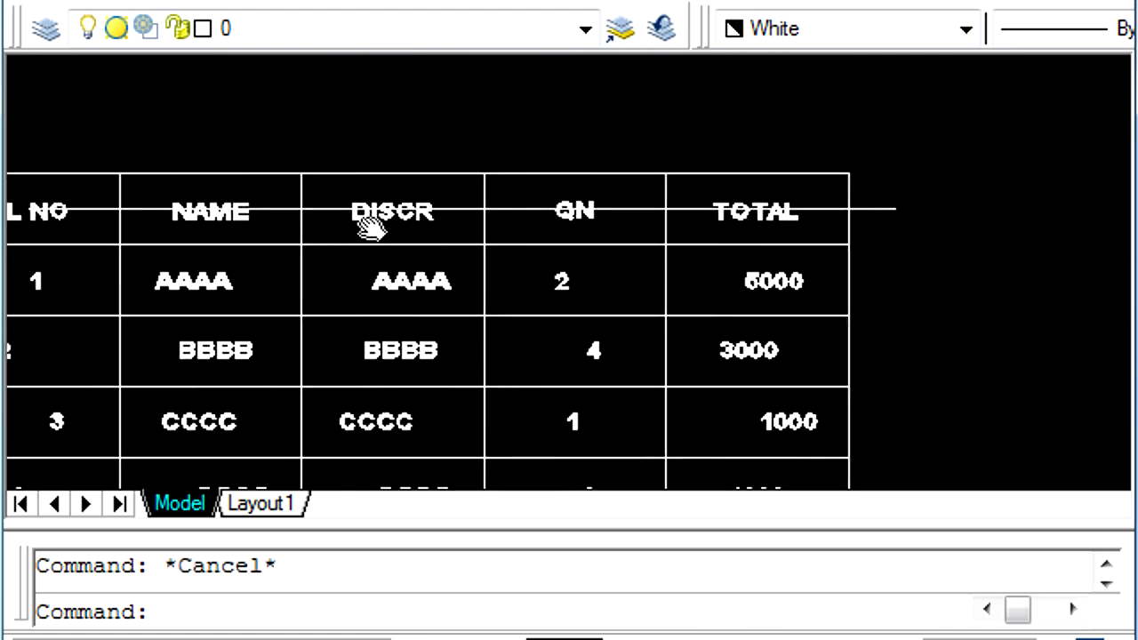
text(e)
key(Return)
click(867, 210)
key(Return)
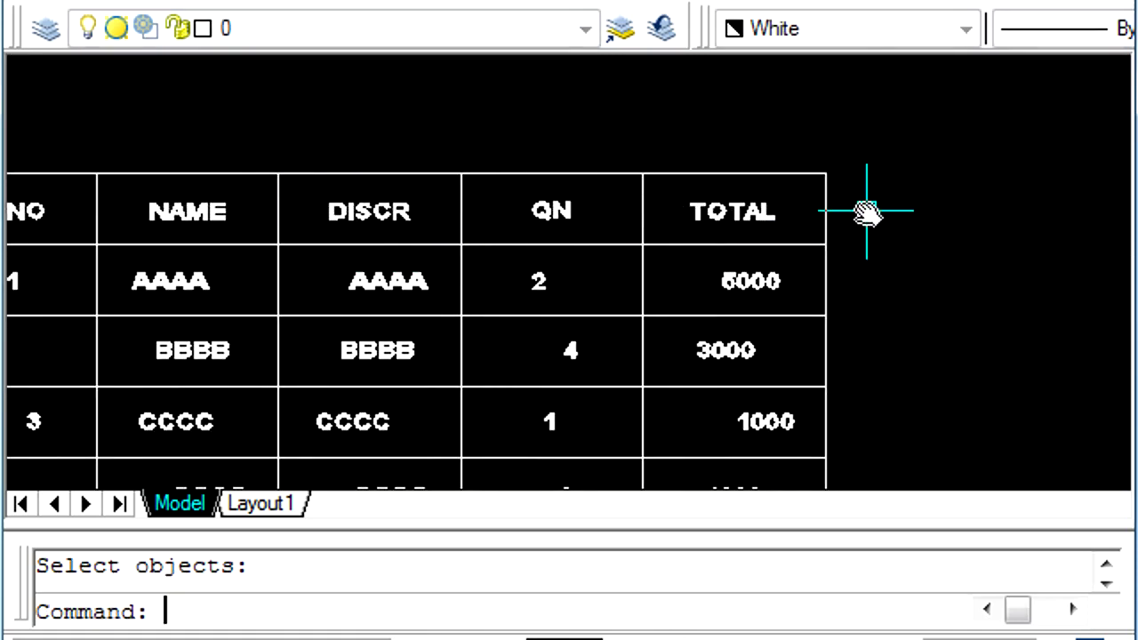
middle_drag(464, 383, 739, 257)
middle_drag(514, 267, 508, 285)
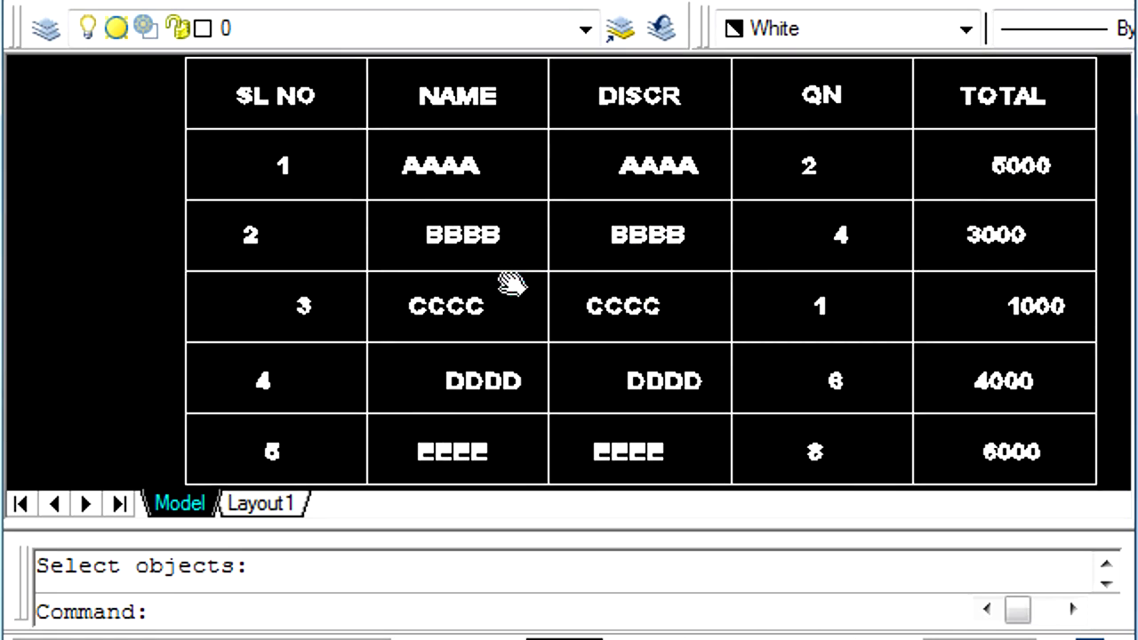
scroll(272, 96, up, 5)
middle_drag(356, 107, 364, 249)
Step: Draw a vertical guide line from the SL NO insertion point down below the table
click(343, 224)
key(Escape)
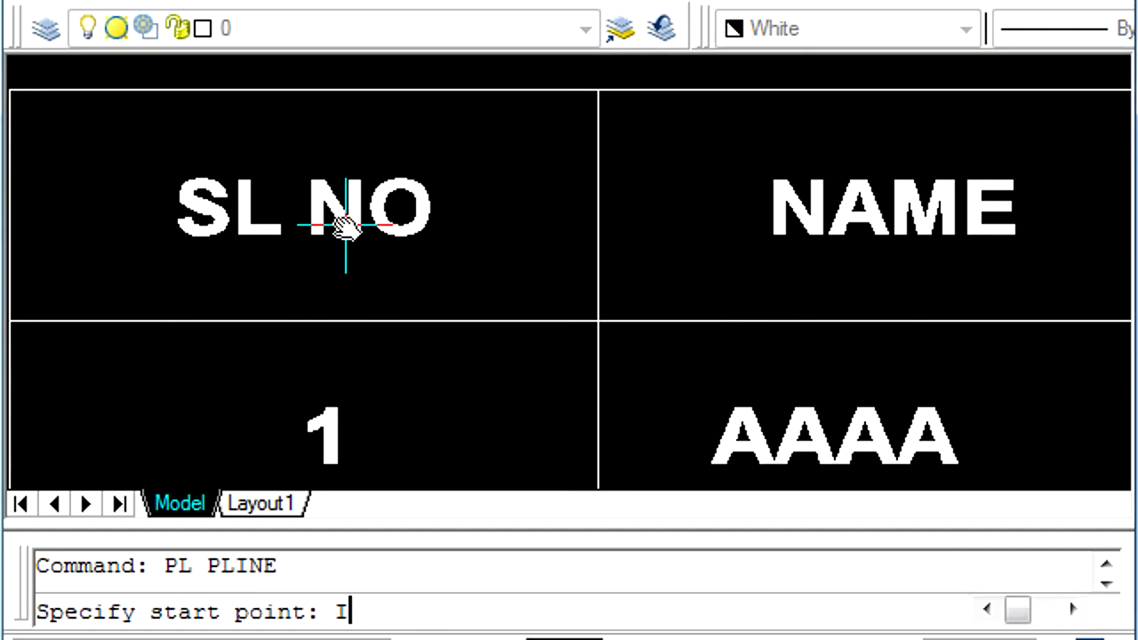
text(NS)
key(Return)
click(396, 233)
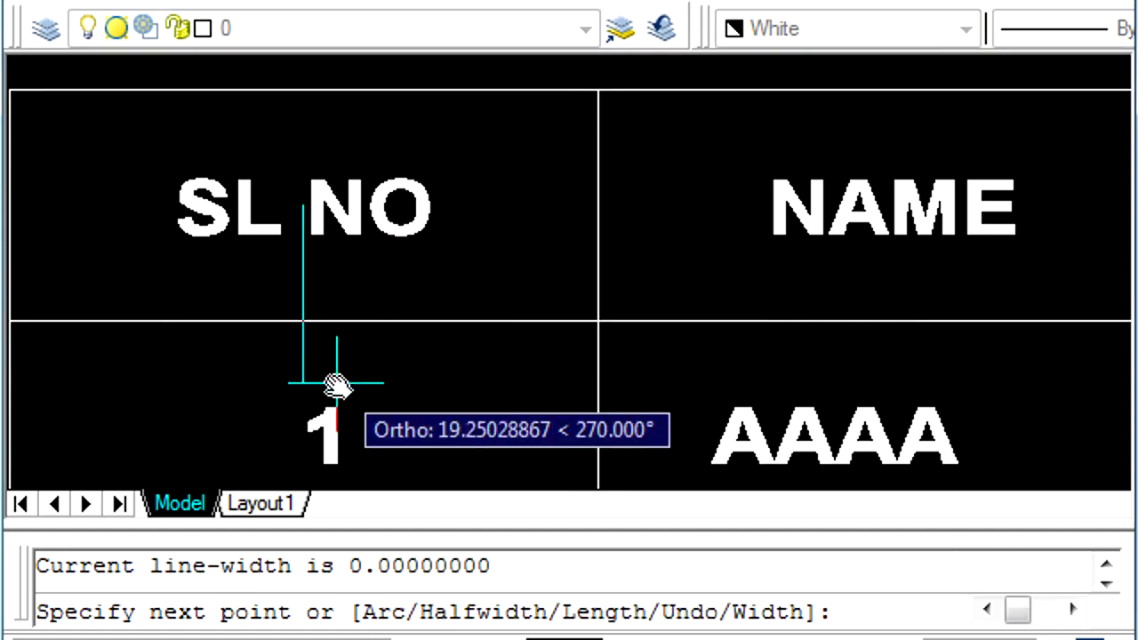
scroll(336, 384, down, 5)
click(372, 431)
key(Escape)
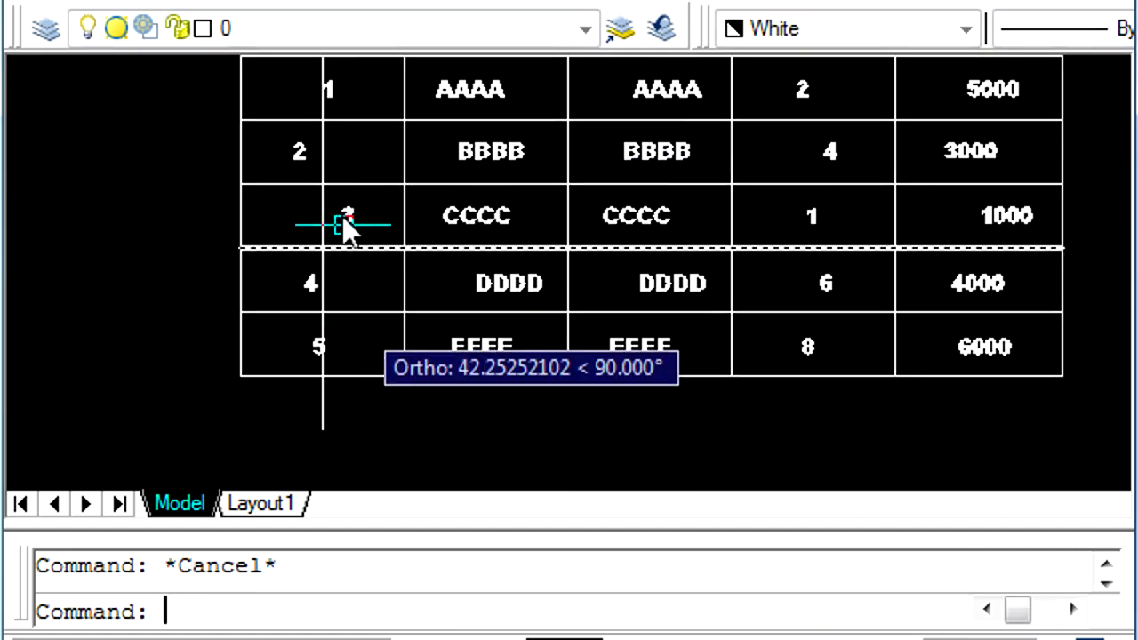
Step: Select the numbers 1, 2 and 3 to compare their positions against the guide line
middle_drag(343, 220, 341, 347)
scroll(358, 275, up, 8)
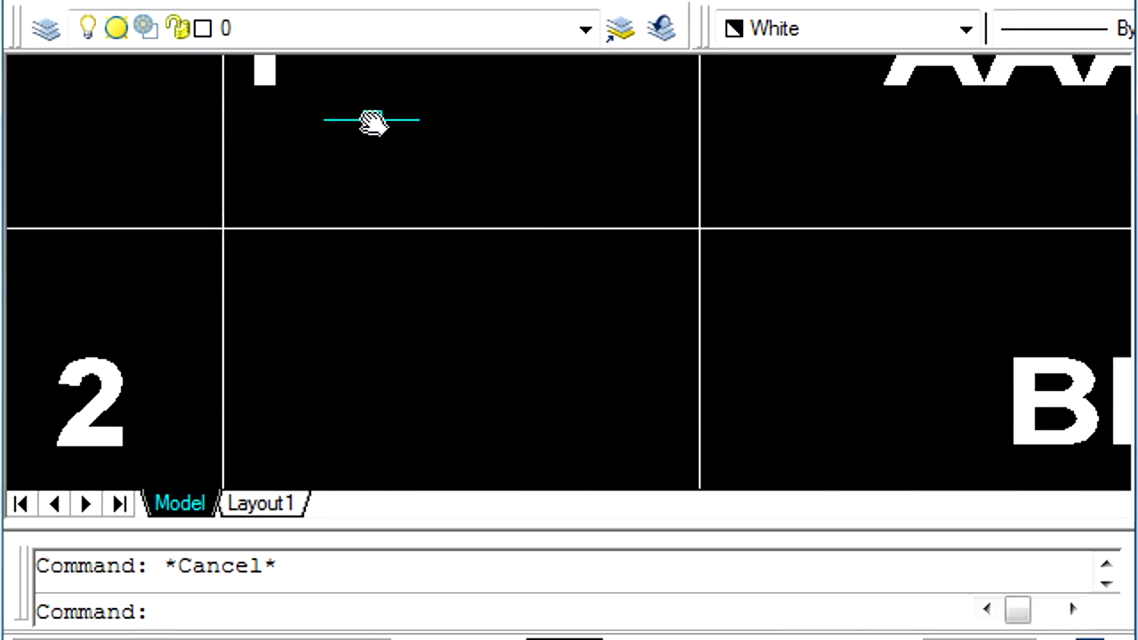
middle_drag(372, 122, 371, 300)
click(327, 249)
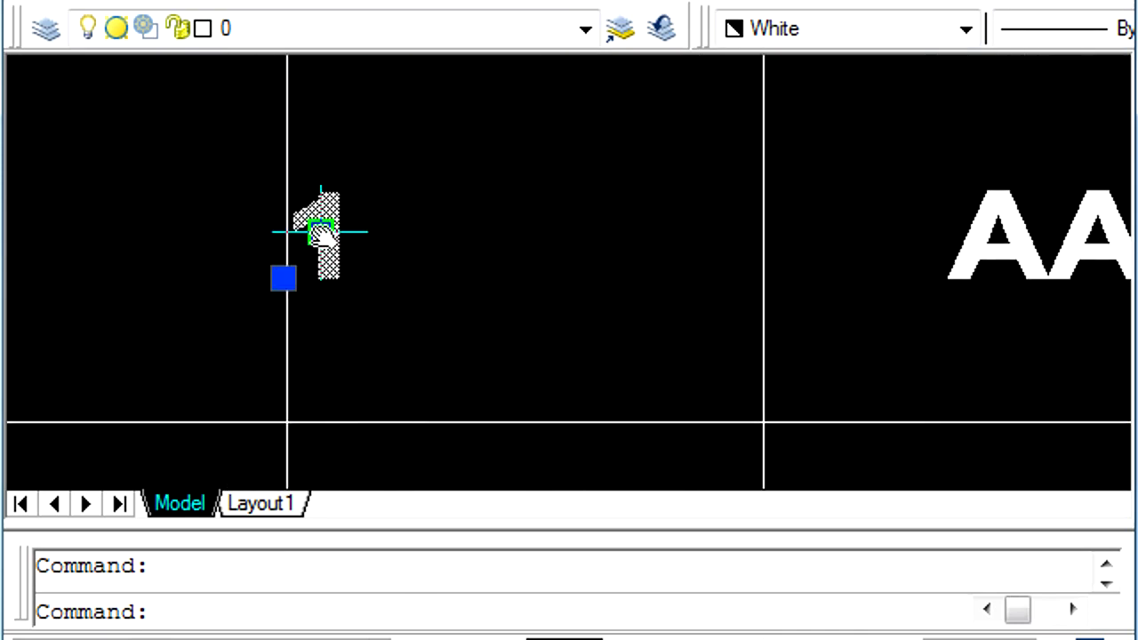
scroll(381, 246, down, 5)
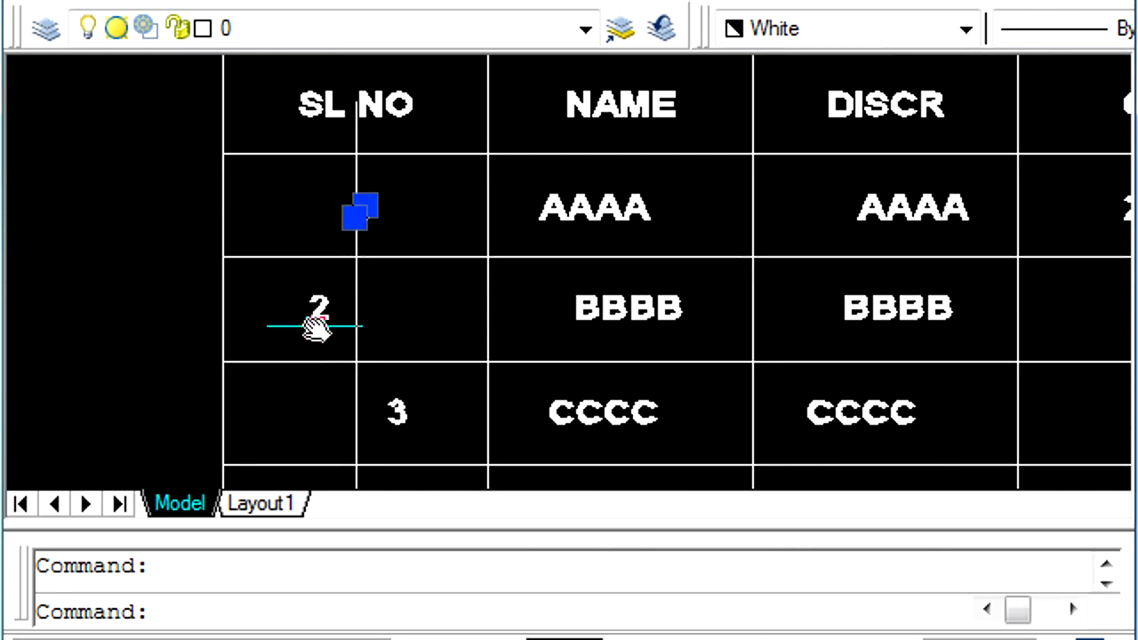
scroll(318, 318, up, 5)
key(Escape)
click(266, 265)
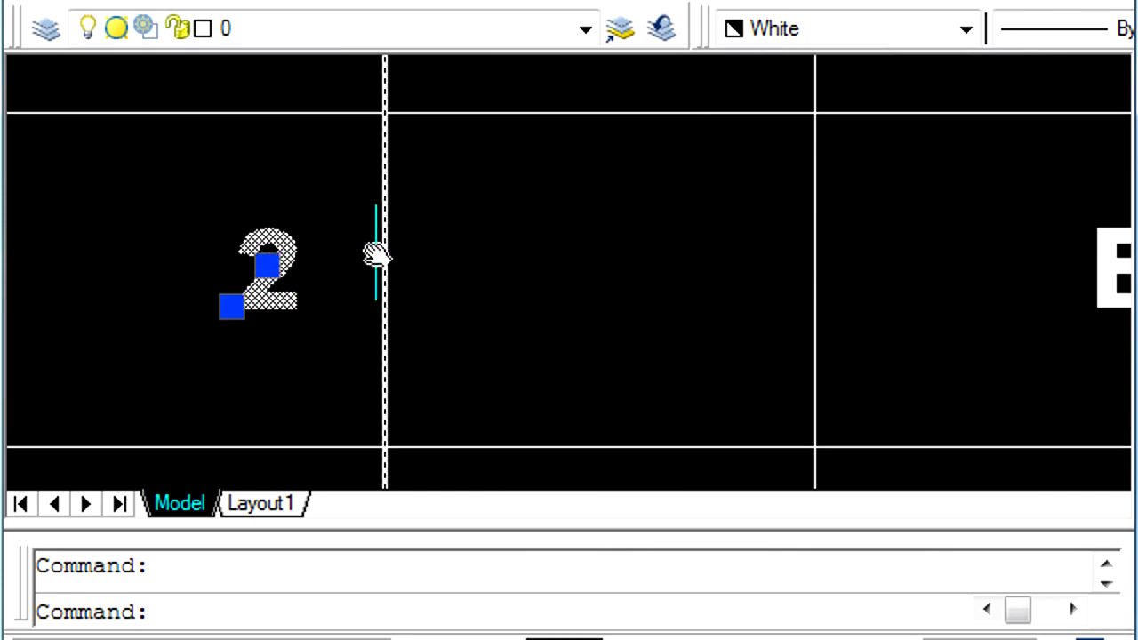
scroll(375, 255, down, 5)
key(Escape)
scroll(350, 368, up, 5)
click(377, 318)
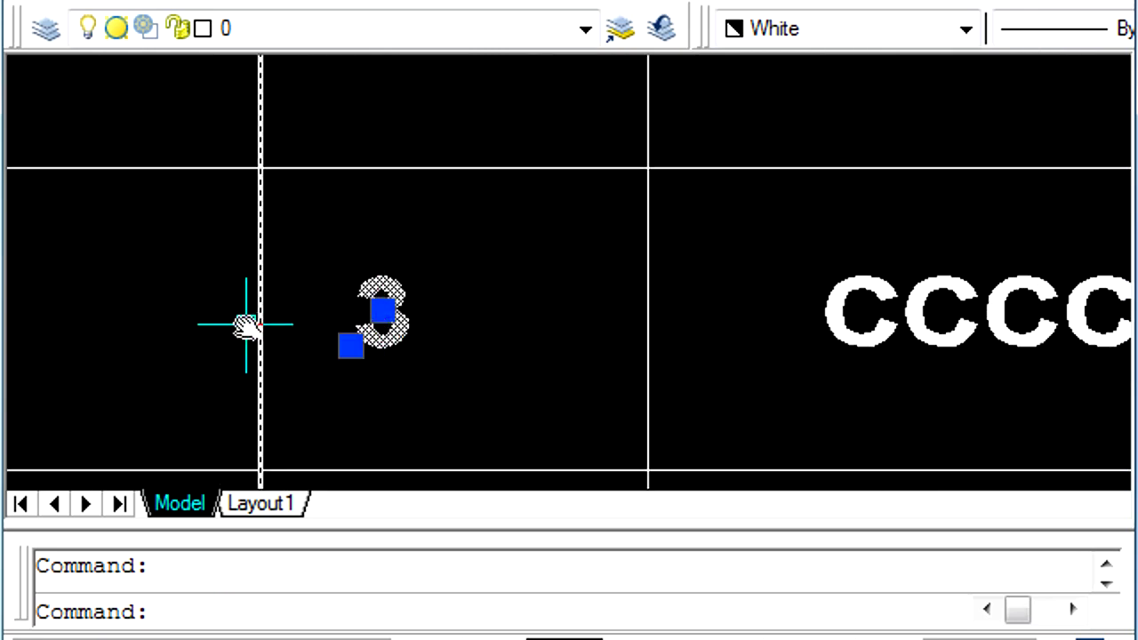
scroll(317, 346, down, 5)
key(Escape)
scroll(267, 355, up, 5)
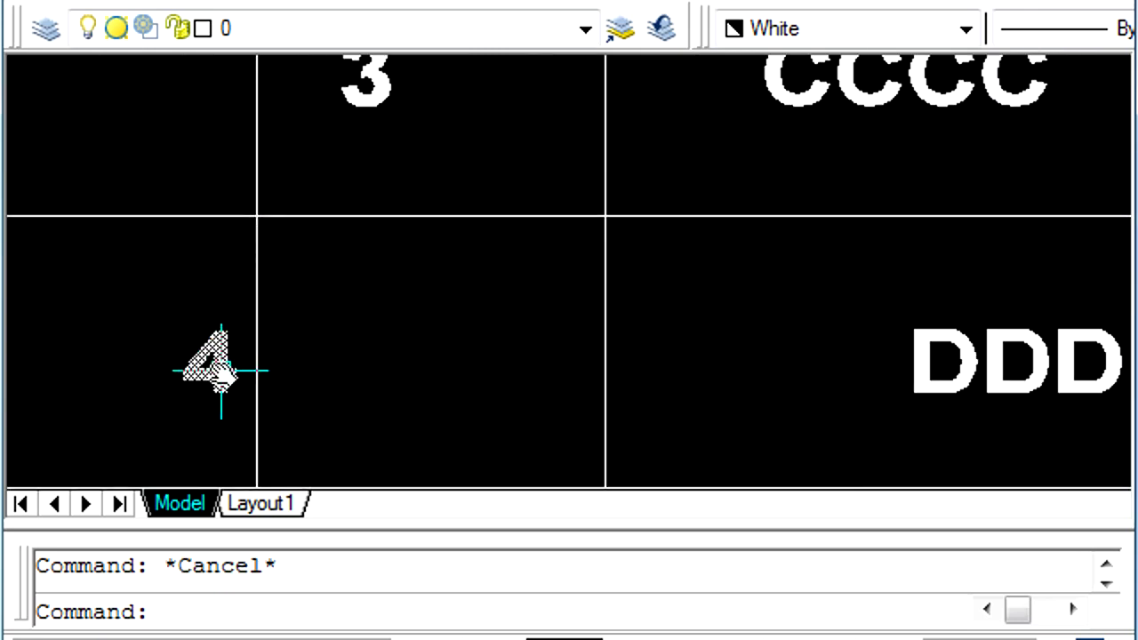
scroll(358, 406, down, 5)
scroll(297, 457, up, 5)
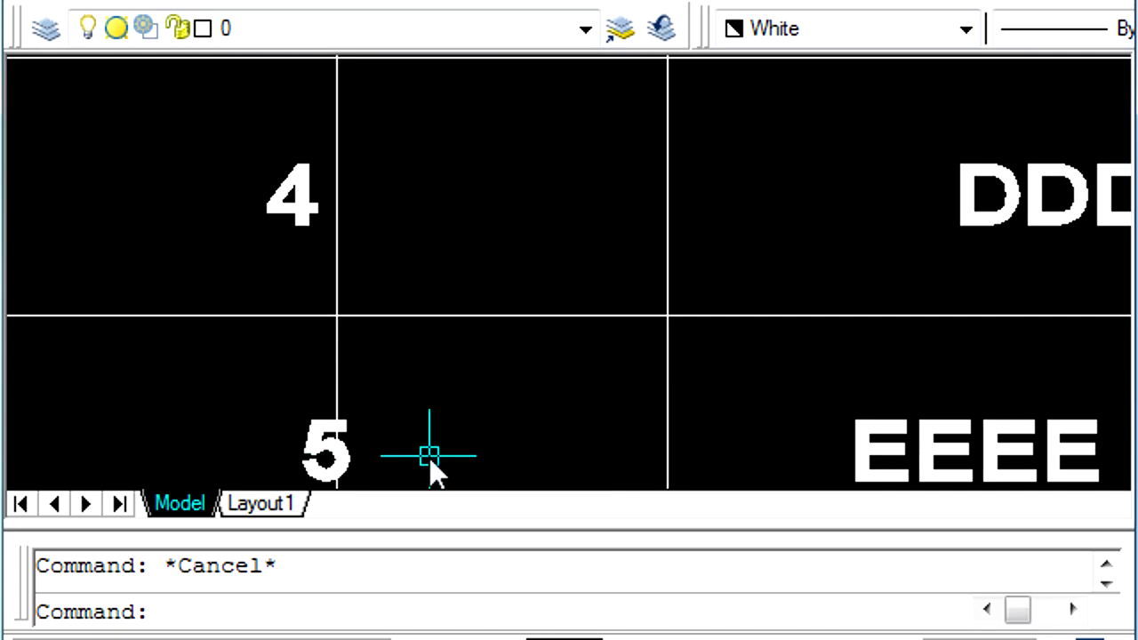
scroll(429, 457, down, 5)
text(E)
key(Return)
Step: Erase the vertical guide line and reframe the whole table including TOTAL
click(403, 227)
key(Return)
mouse_move(467, 193)
middle_down()
mouse_move(399, 234)
mouse_move(376, 191)
middle_up()
scroll(377, 190, down, 5)
scroll(376, 190, up, 5)
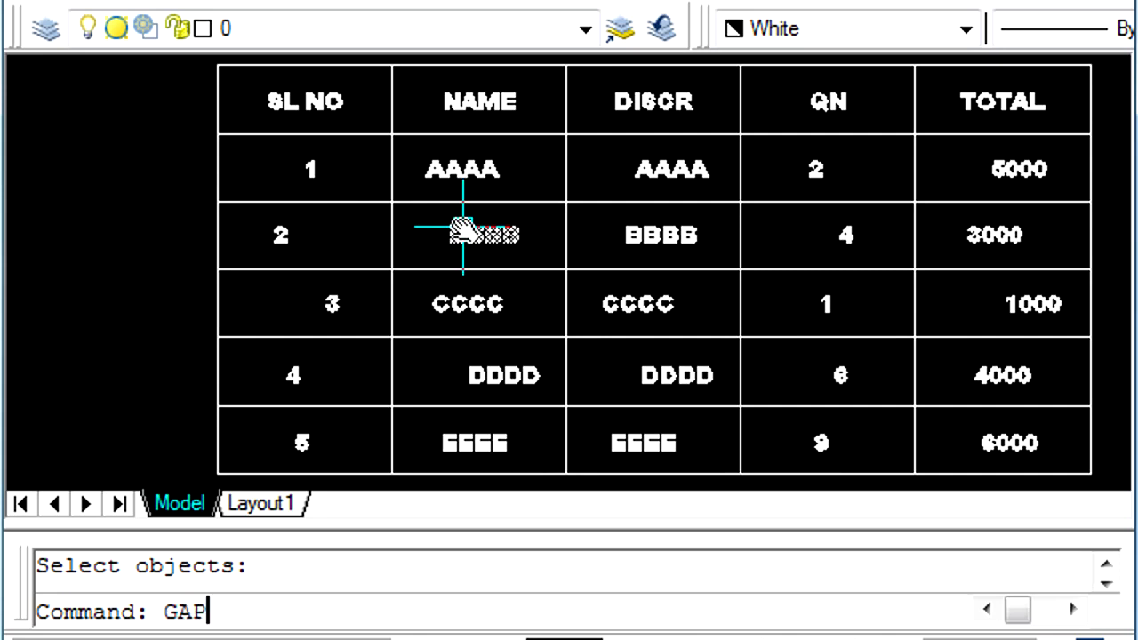
key(Return)
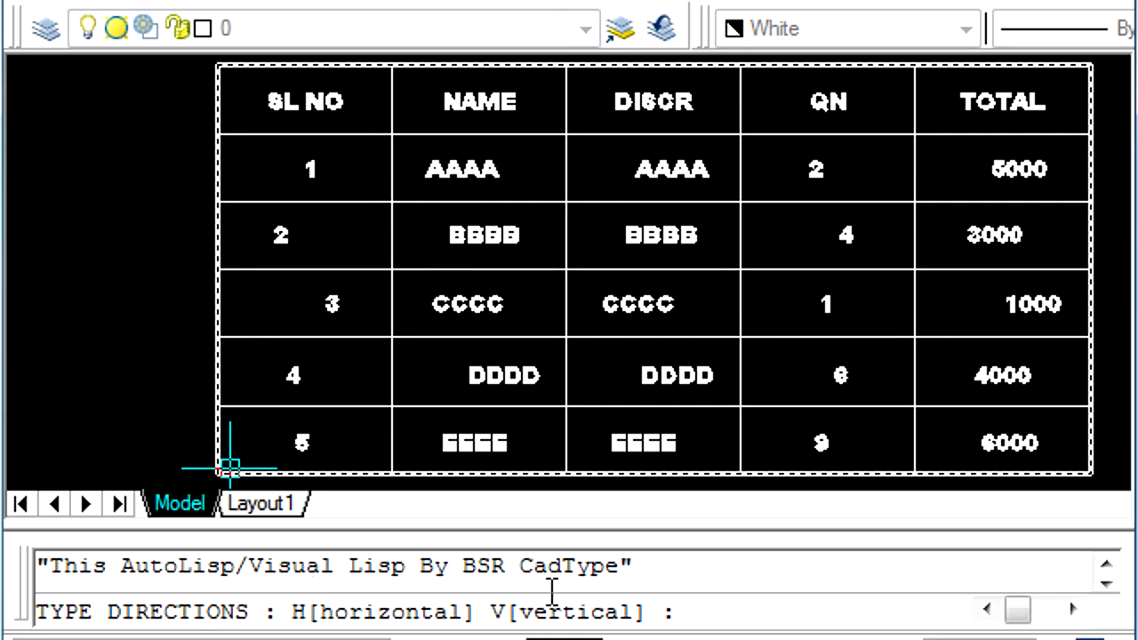
key(Escape)
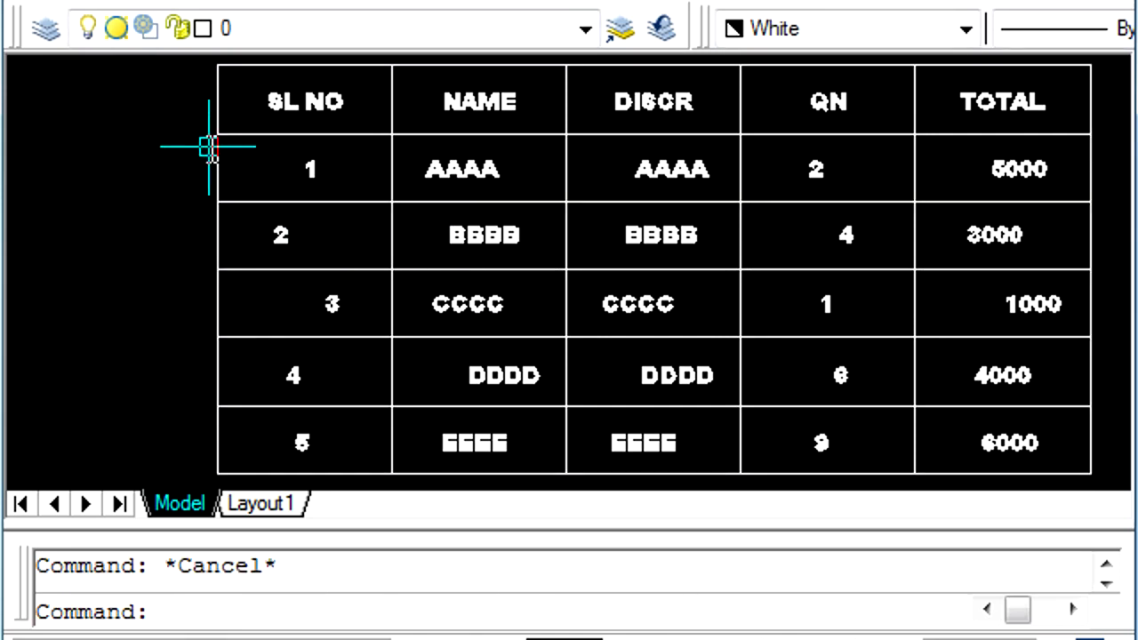
Step: Measure between two row corners with END snaps, finding a 25-unit row spacing
text(DI END)
click(219, 132)
text(END)
click(219, 66)
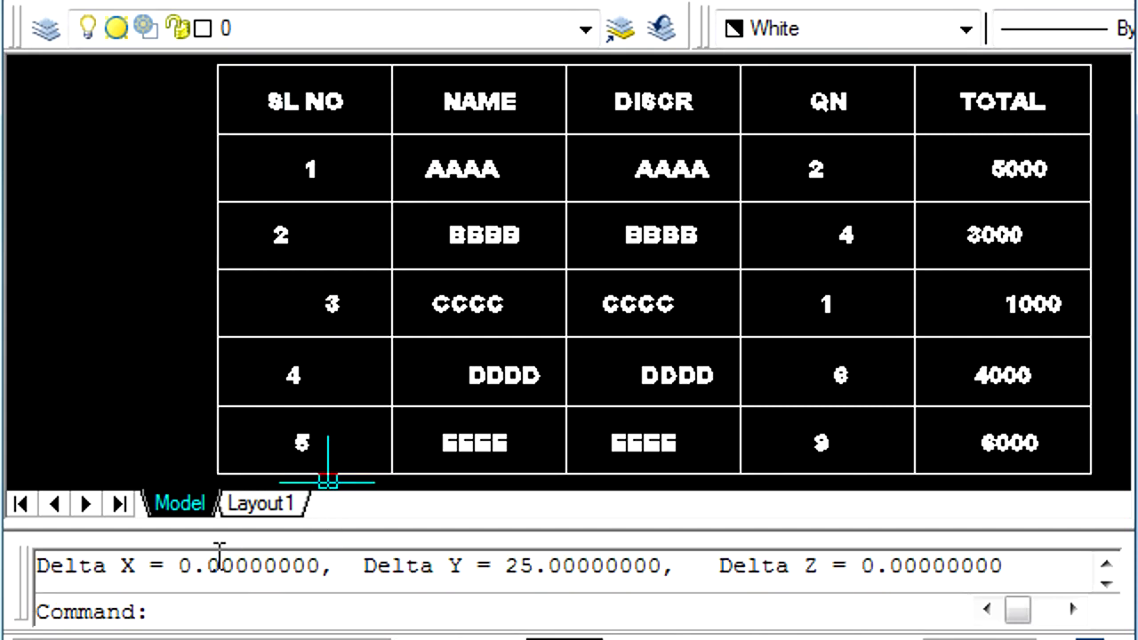
key(F2)
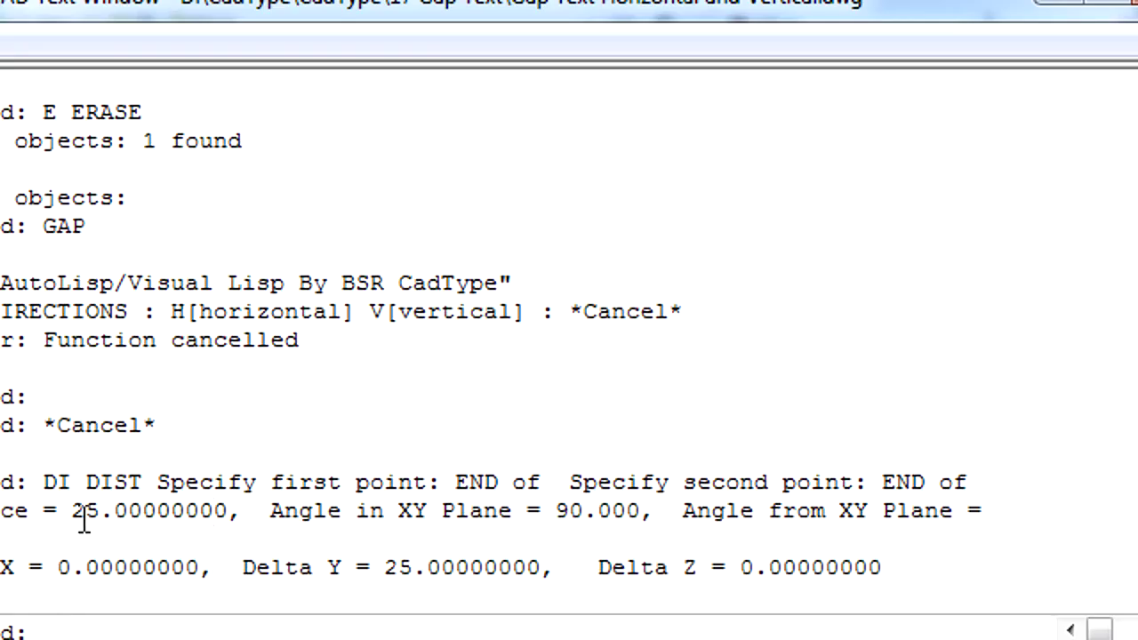
key(F2)
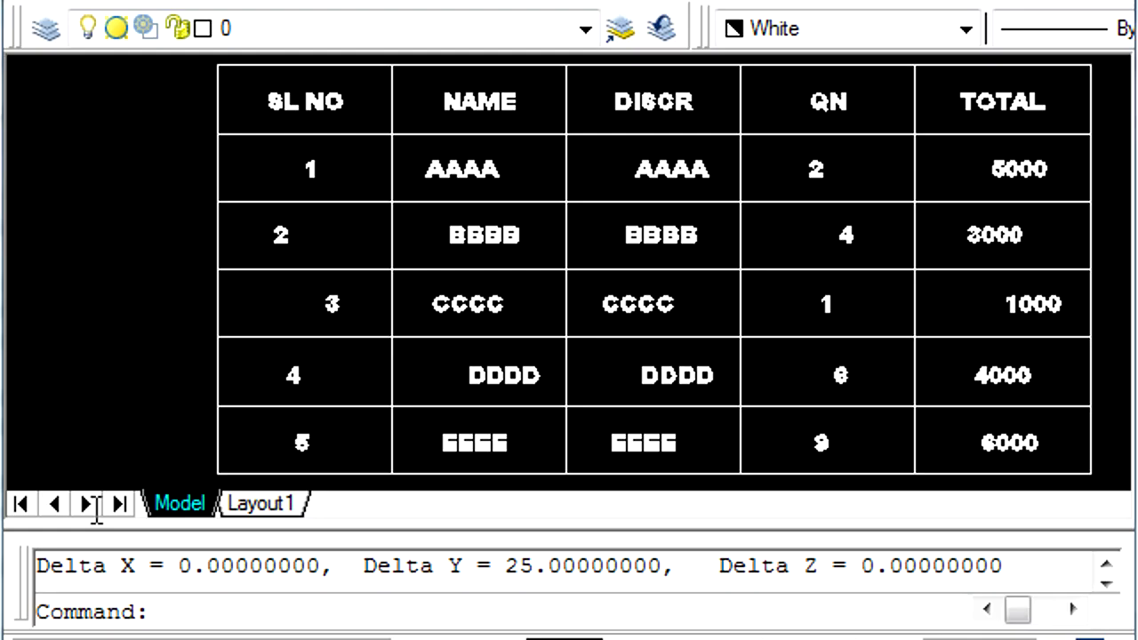
key(Escape)
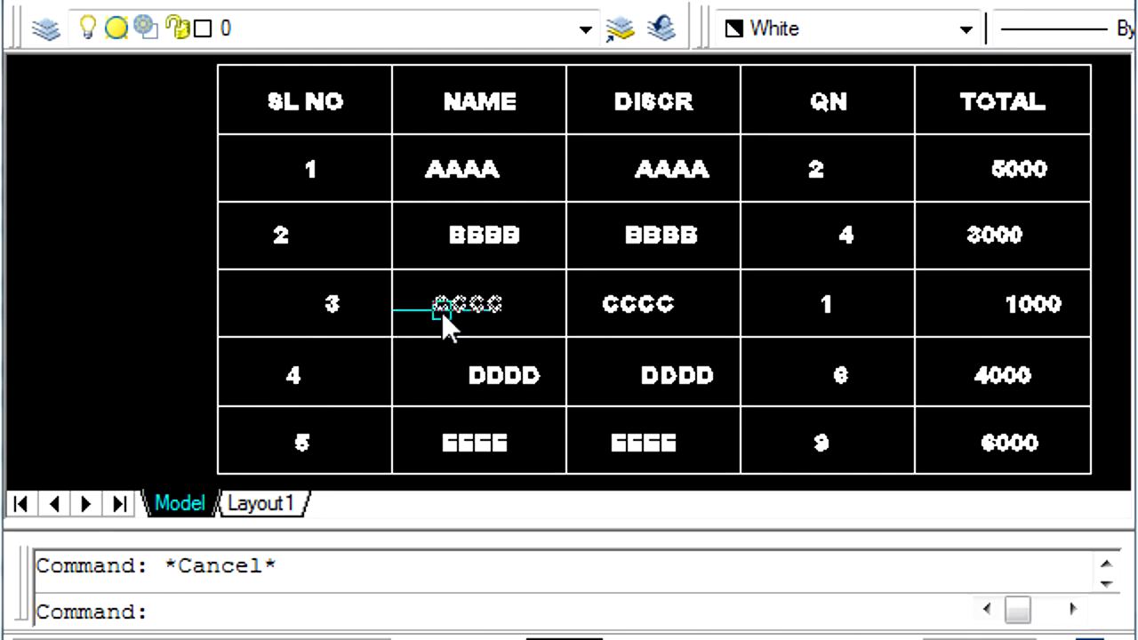
Step: Space the SL NO header and numbers 1 to 5 vertically 25 units apart with GAP
text(GAP)
key(Return)
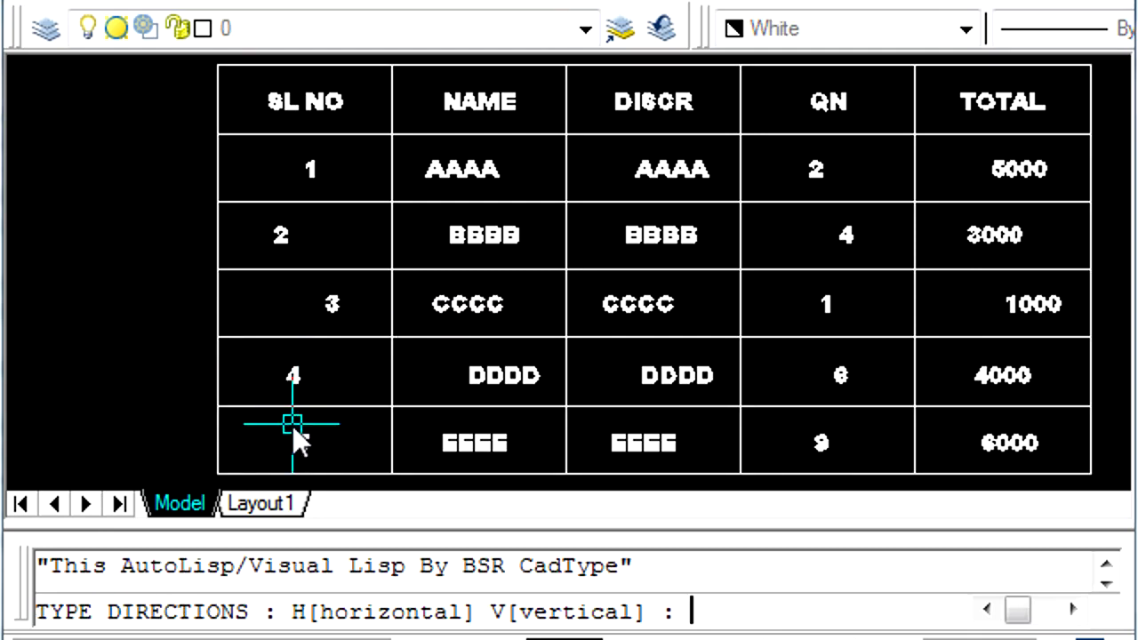
text(V)
key(Return)
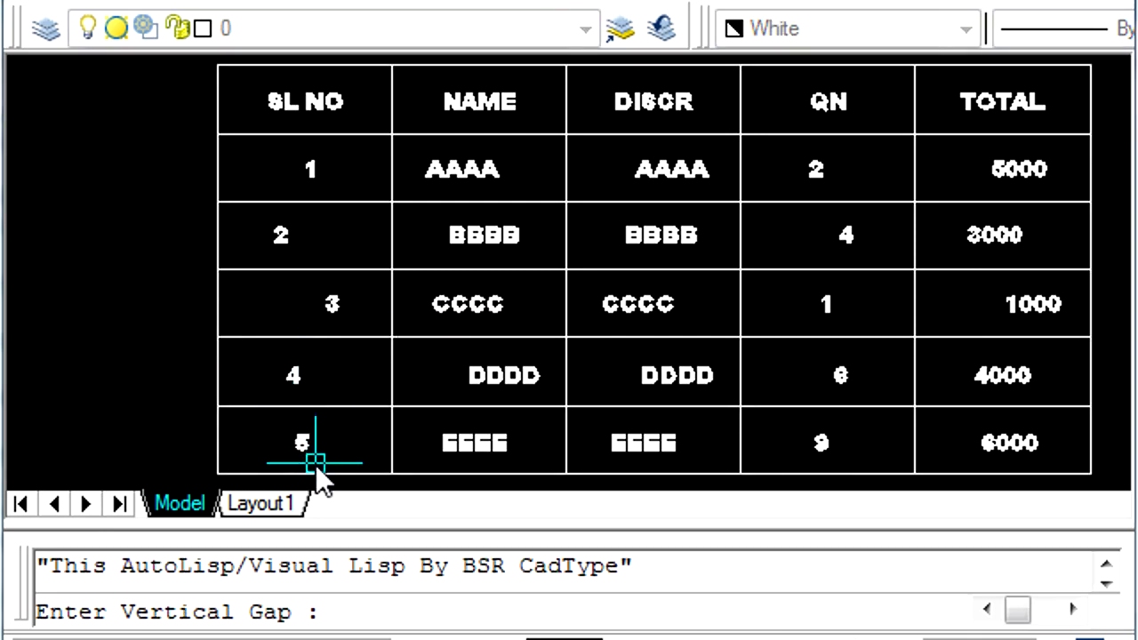
text(25)
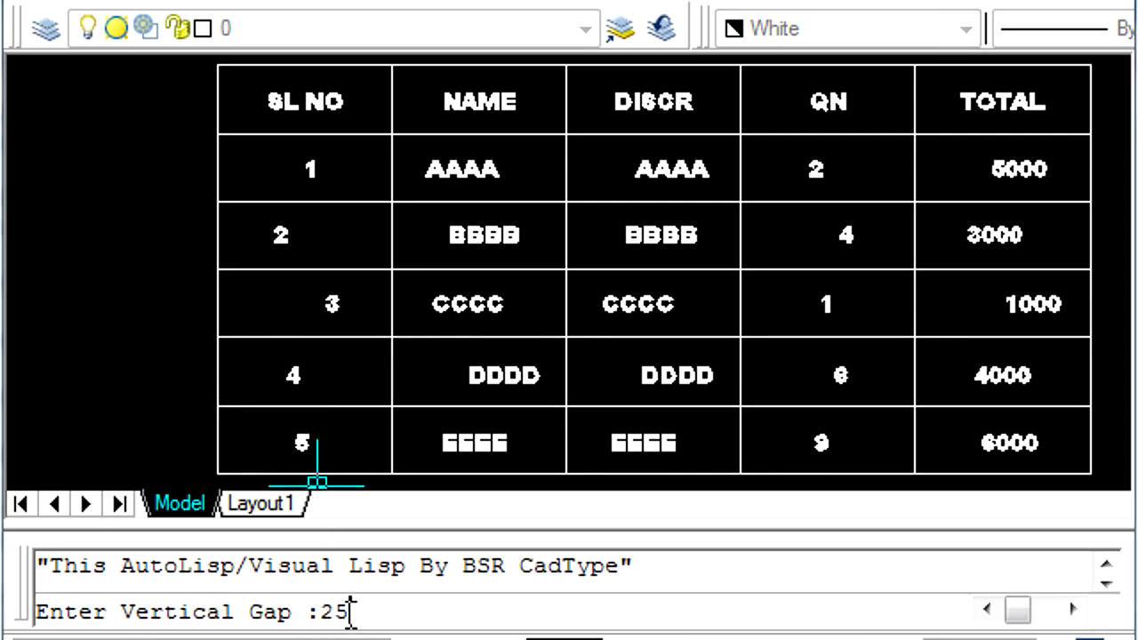
key(Return)
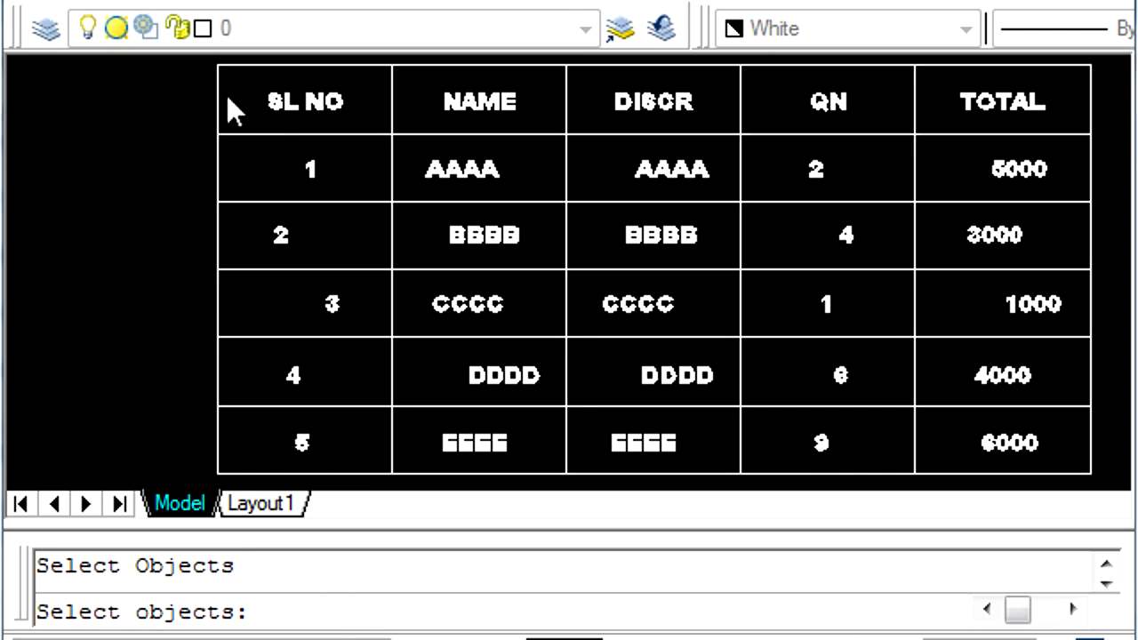
click(169, 84)
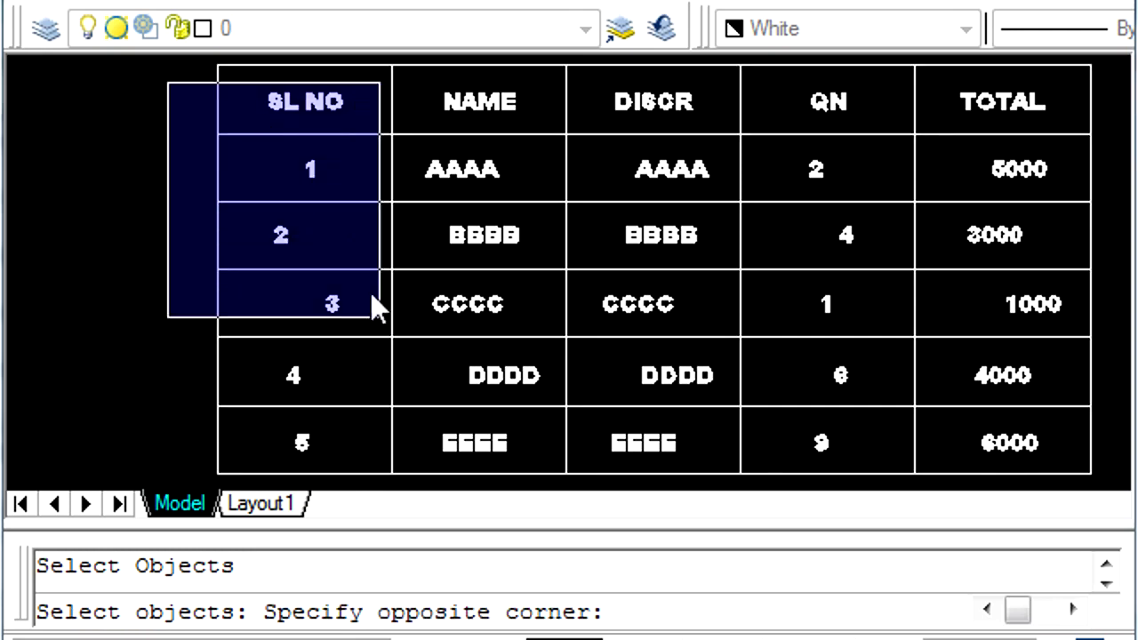
click(388, 474)
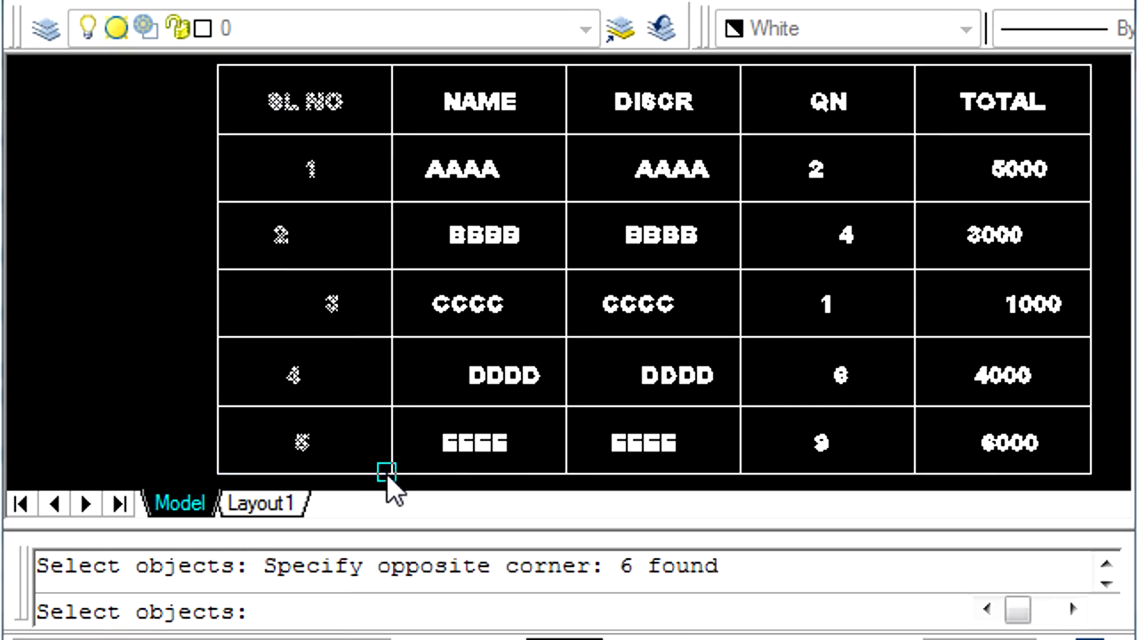
key(Return)
key(Return)
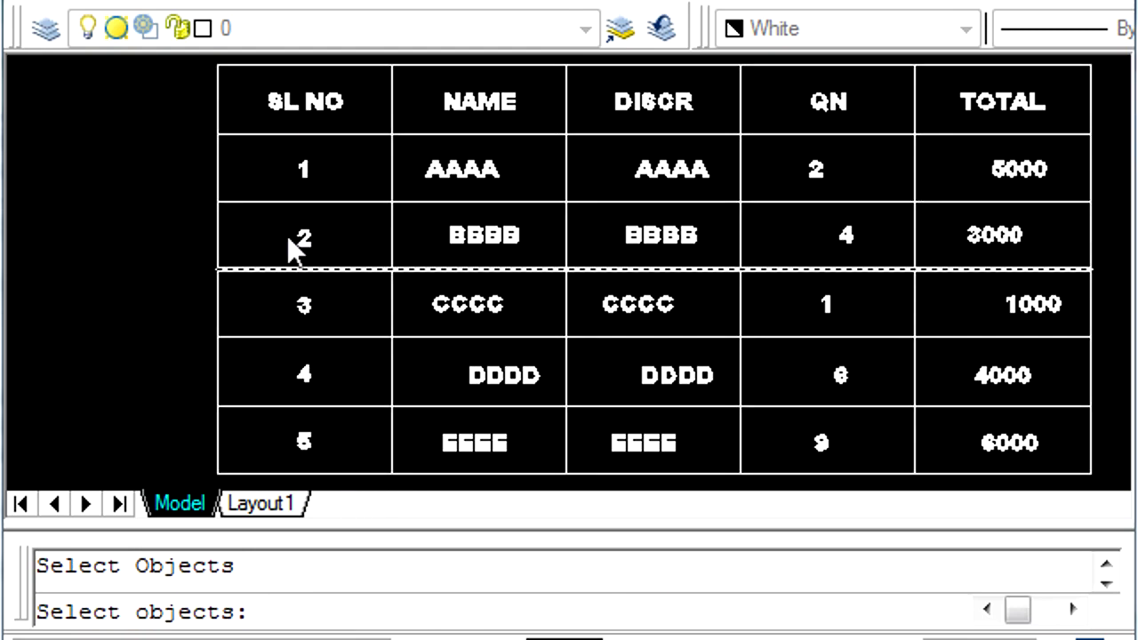
scroll(307, 100, up, 3)
key(Escape)
key(Escape)
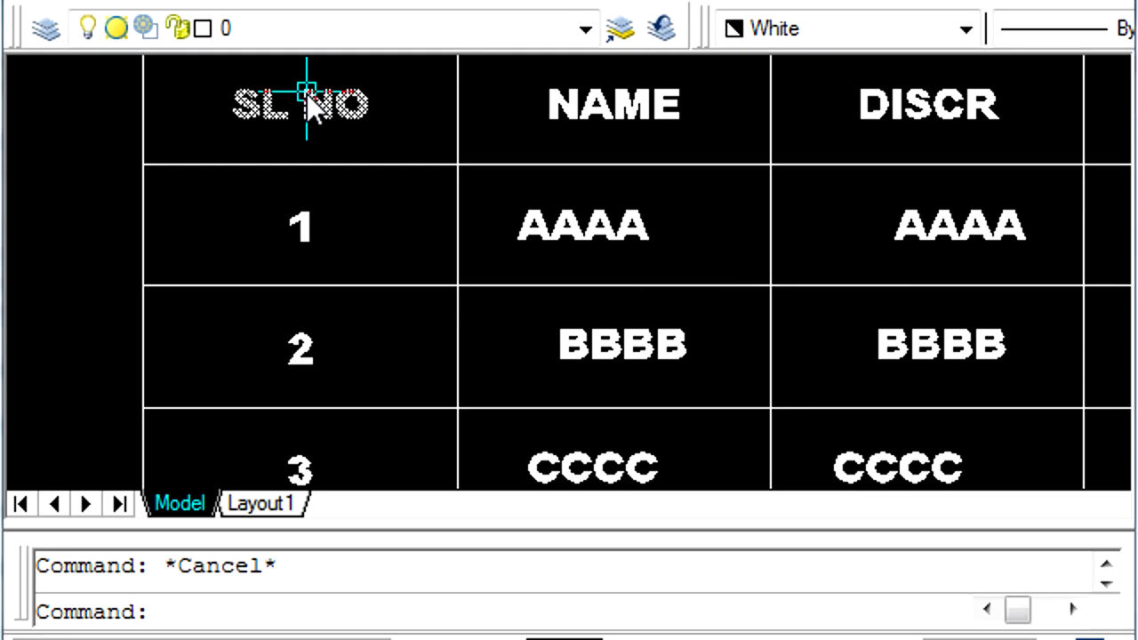
text(PL)
key(Return)
text(INS of)
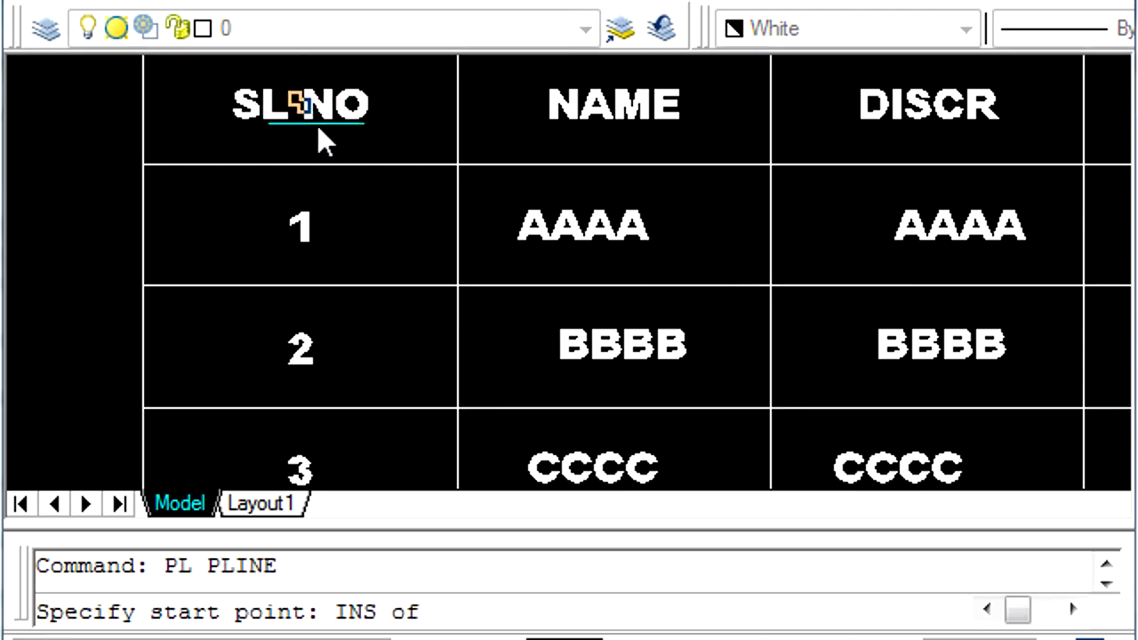
click(317, 126)
scroll(312, 113, down, 5)
click(345, 394)
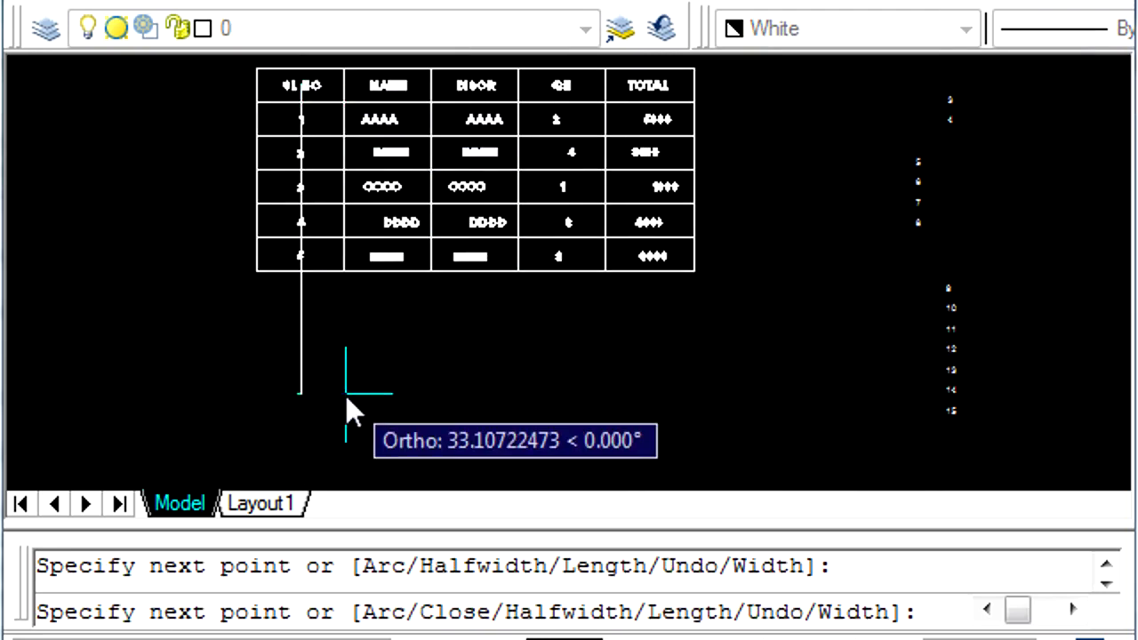
key(Return)
scroll(338, 152, up, 3)
middle_drag(338, 152, 313, 293)
scroll(313, 267, up, 3)
scroll(313, 241, up, 2)
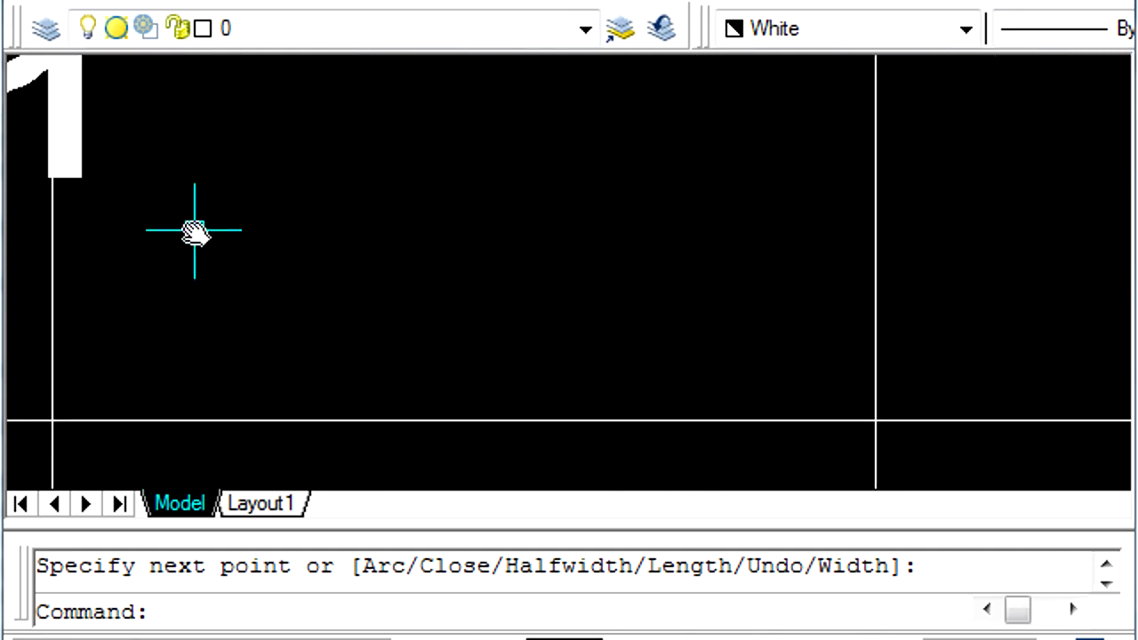
scroll(260, 234, down, 5)
click(220, 228)
scroll(209, 205, up, 3)
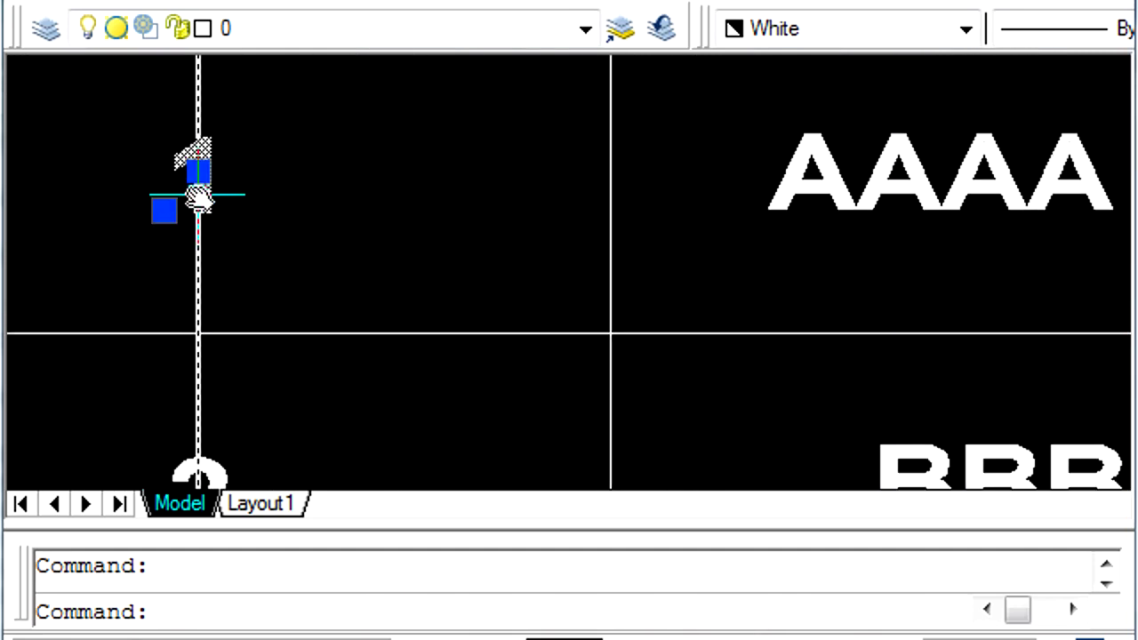
scroll(204, 196, up, 4)
scroll(226, 232, down, 5)
middle_drag(292, 400, 241, 204)
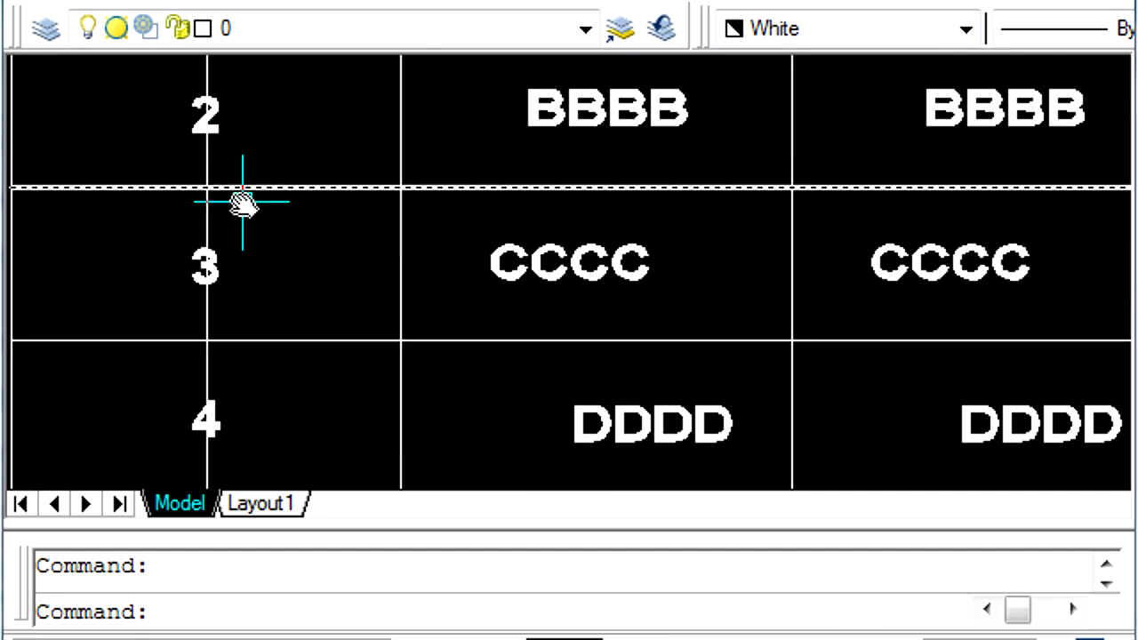
scroll(242, 204, up, 3)
key(Escape)
click(206, 125)
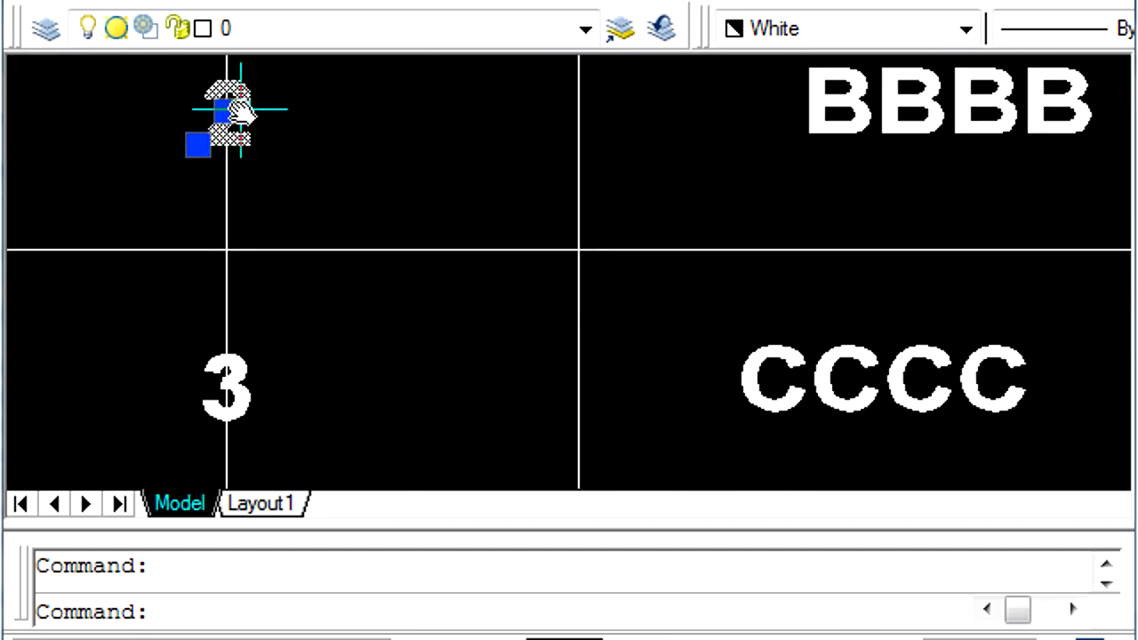
key(Escape)
scroll(242, 156, down, 3)
scroll(298, 404, down, 3)
middle_drag(297, 405, 267, 223)
text(E)
key(Return)
scroll(268, 350, down, 2)
middle_drag(504, 213, 364, 323)
scroll(381, 368, up, 2)
scroll(398, 356, down, 2)
text(z)
key(Return)
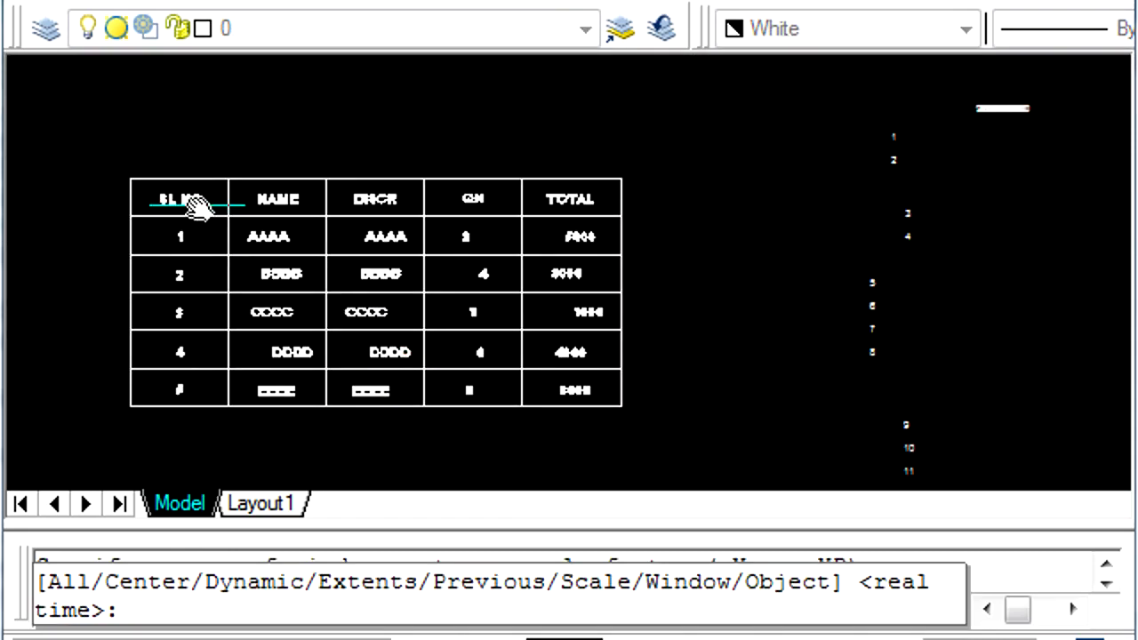
Step: Zoom the table to fill the view and run GAP vertically with a 25-unit gap
click(120, 178)
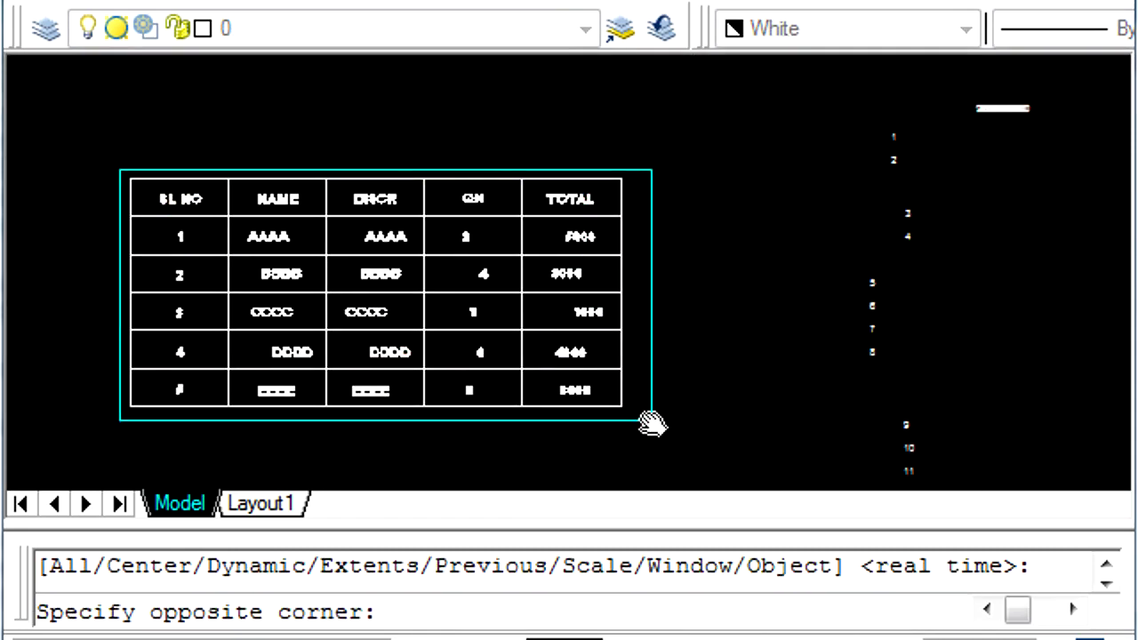
click(654, 424)
text(GA)
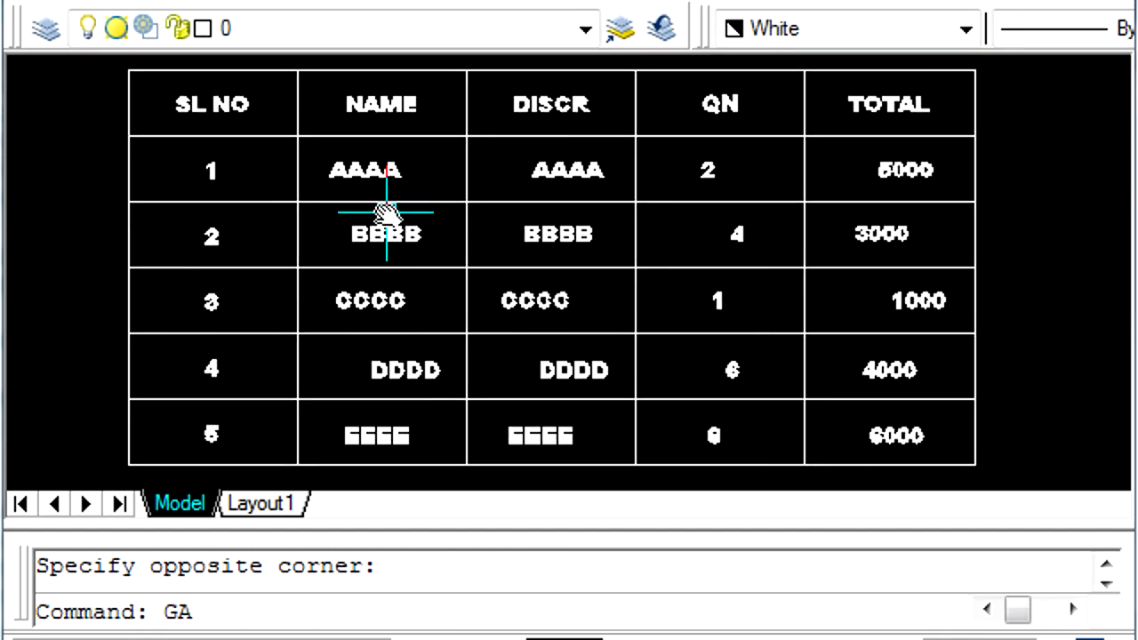
key(Return)
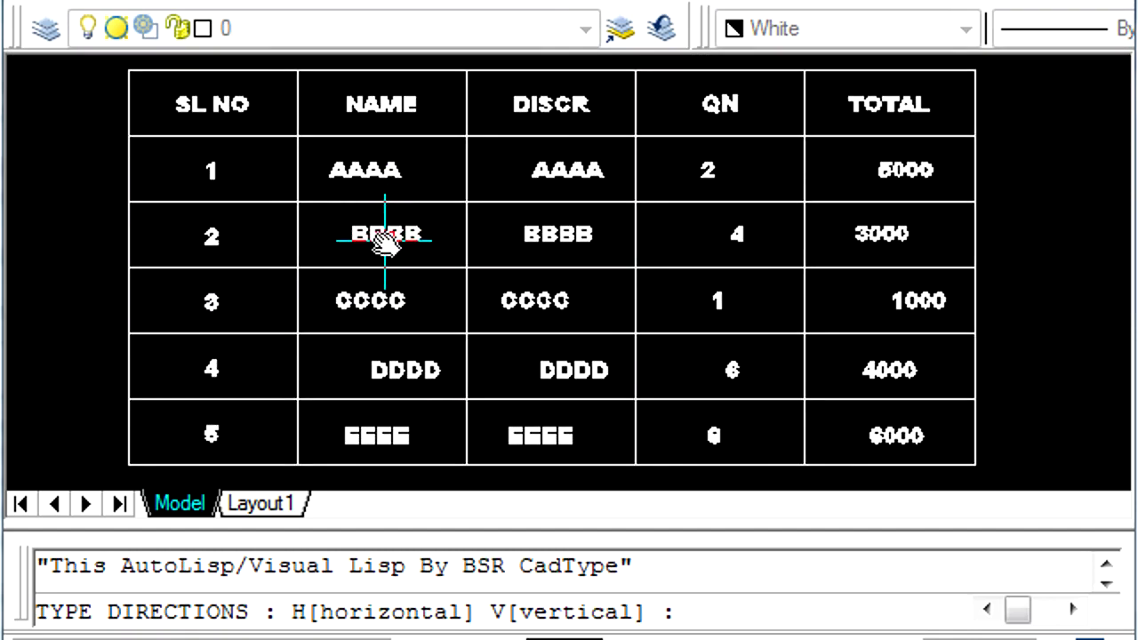
text(v)
key(Return)
text(25)
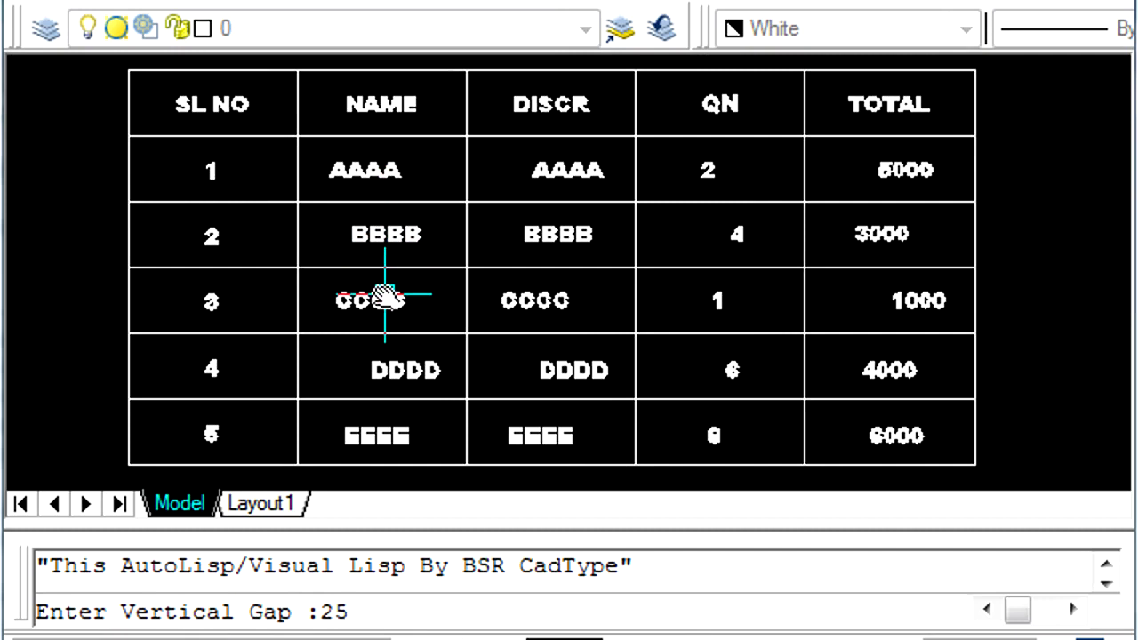
key(Return)
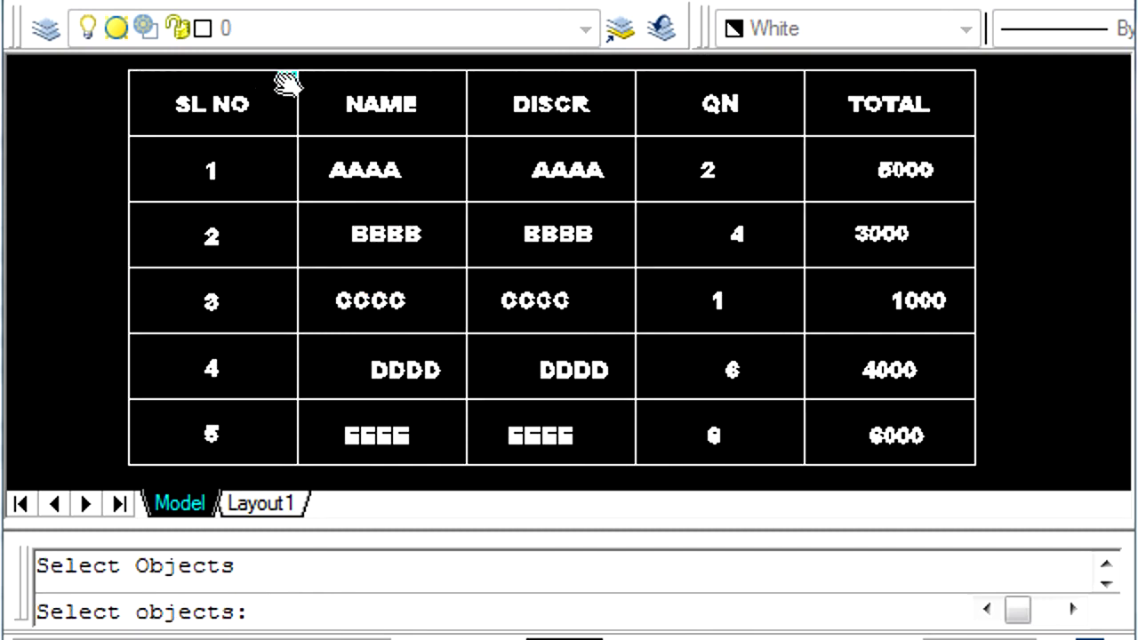
Step: Window-select the NAME header and AAAA to EEEE to stack them 25 units apart
text(W)
key(Return)
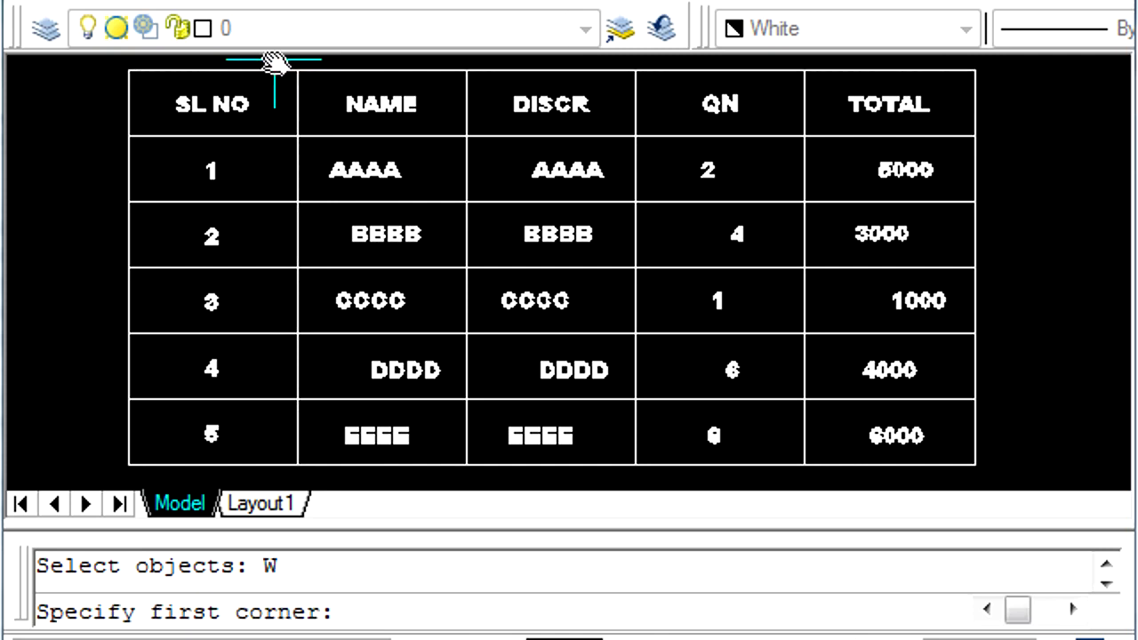
click(278, 66)
click(483, 477)
key(Return)
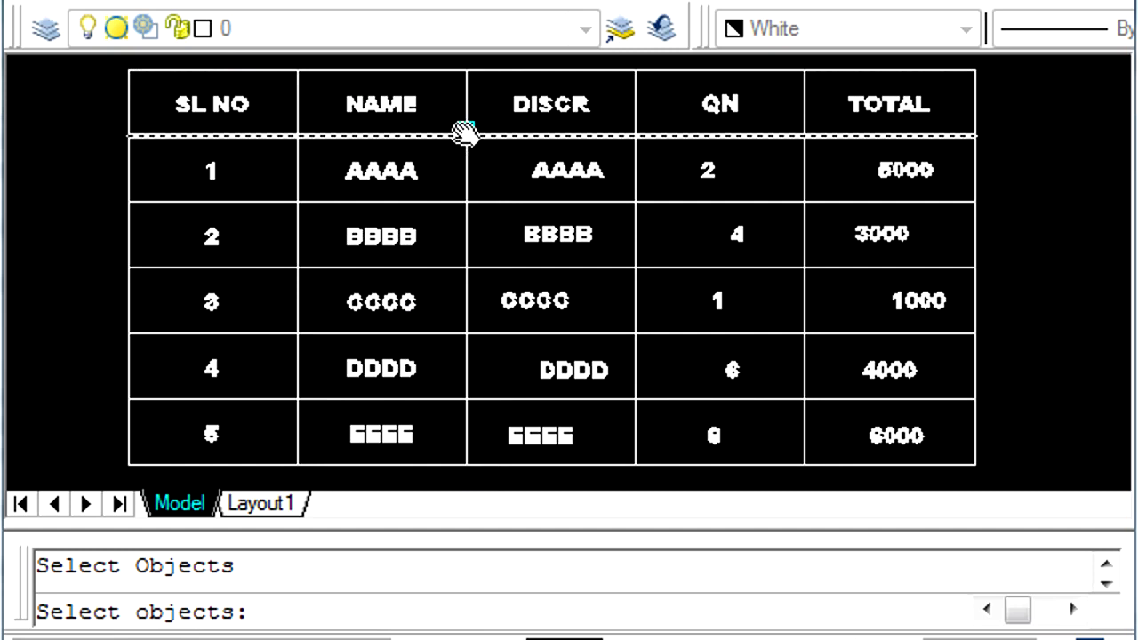
text(W)
key(Return)
scroll(467, 57, up, 3)
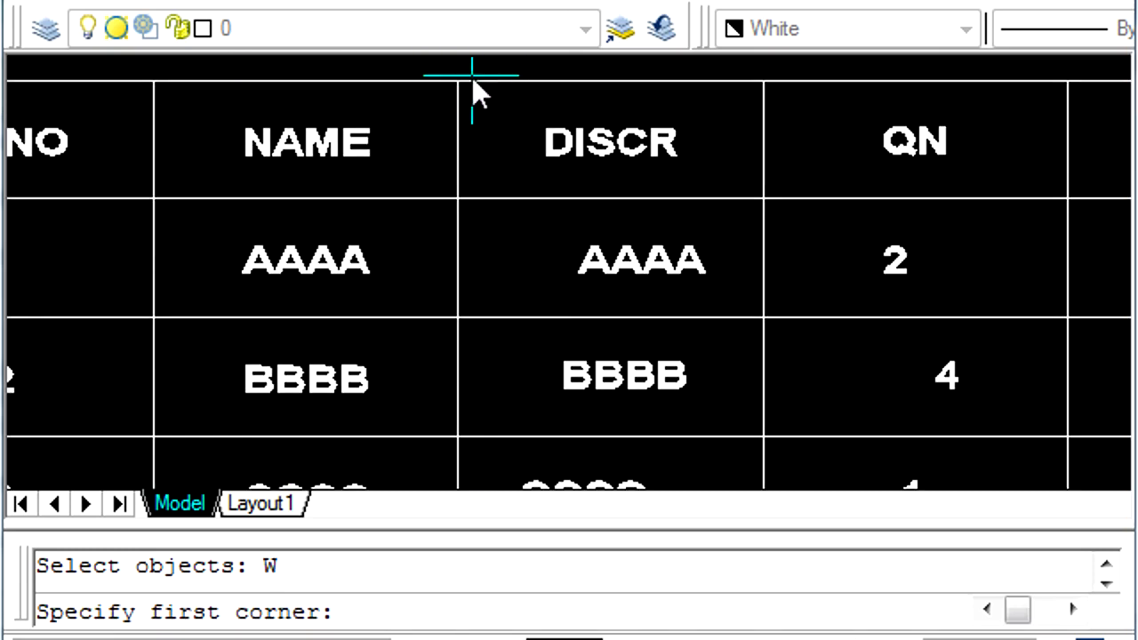
Step: Window-select the DISCR column texts and centre them on a common vertical line
click(472, 77)
scroll(575, 291, down, 3)
middle_drag(601, 340, 516, 253)
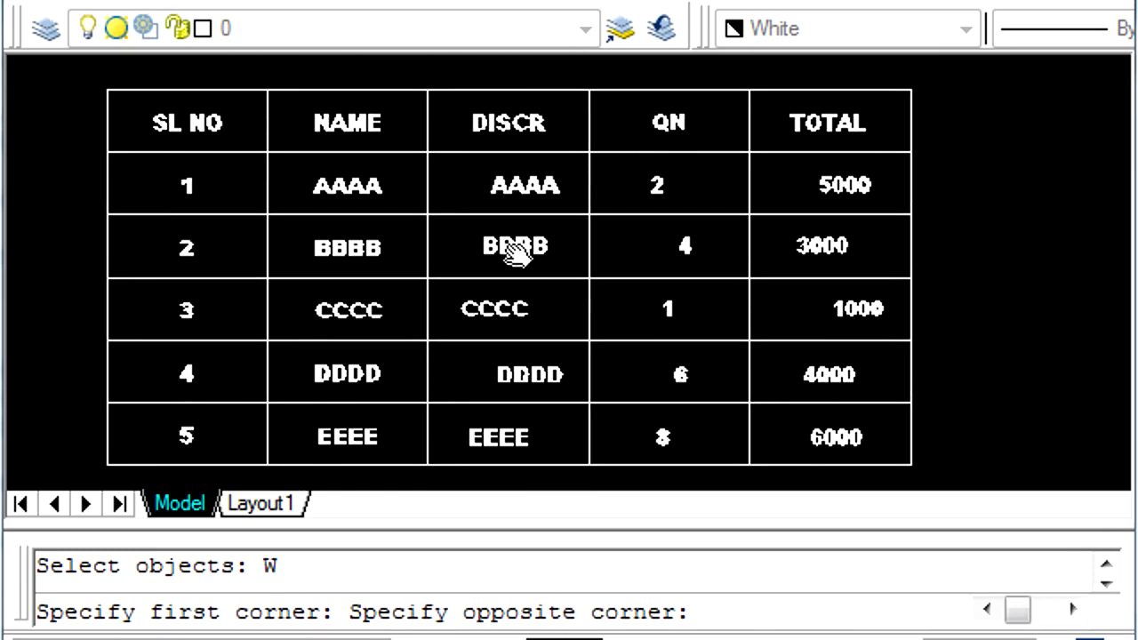
click(592, 477)
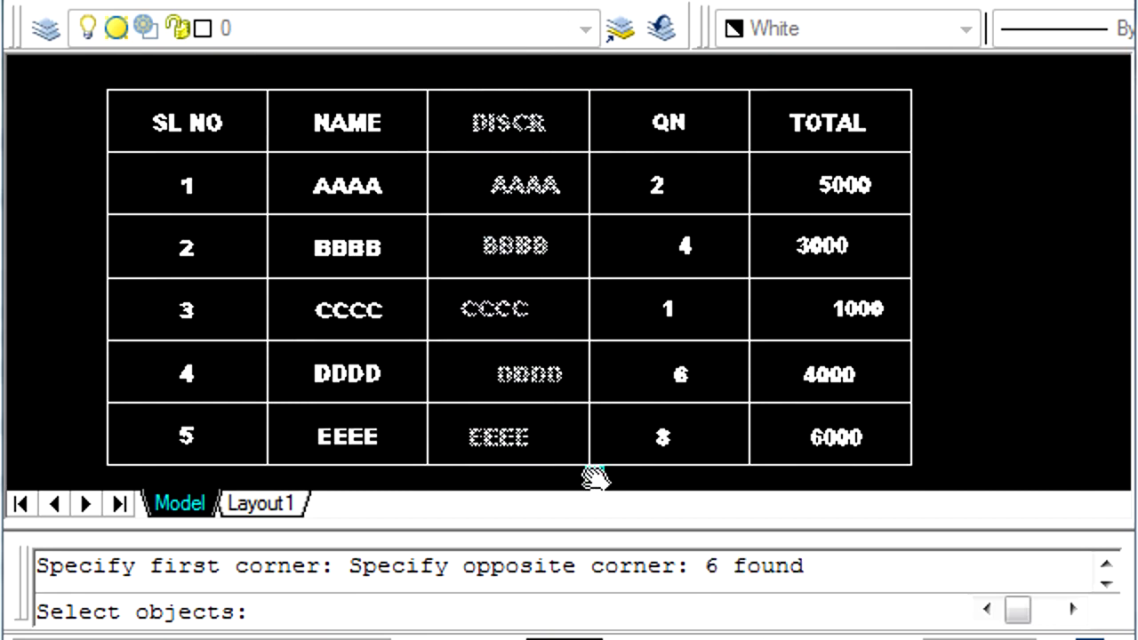
key(Return)
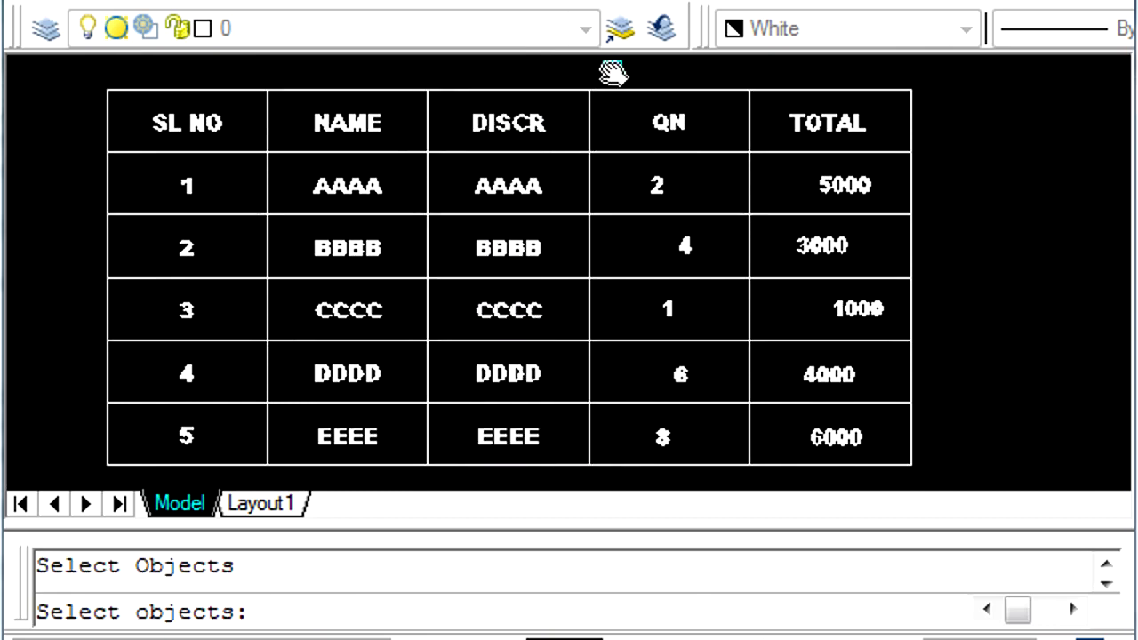
Step: Centre the QN and TOTAL column texts the same way
click(614, 72)
click(733, 464)
key(Return)
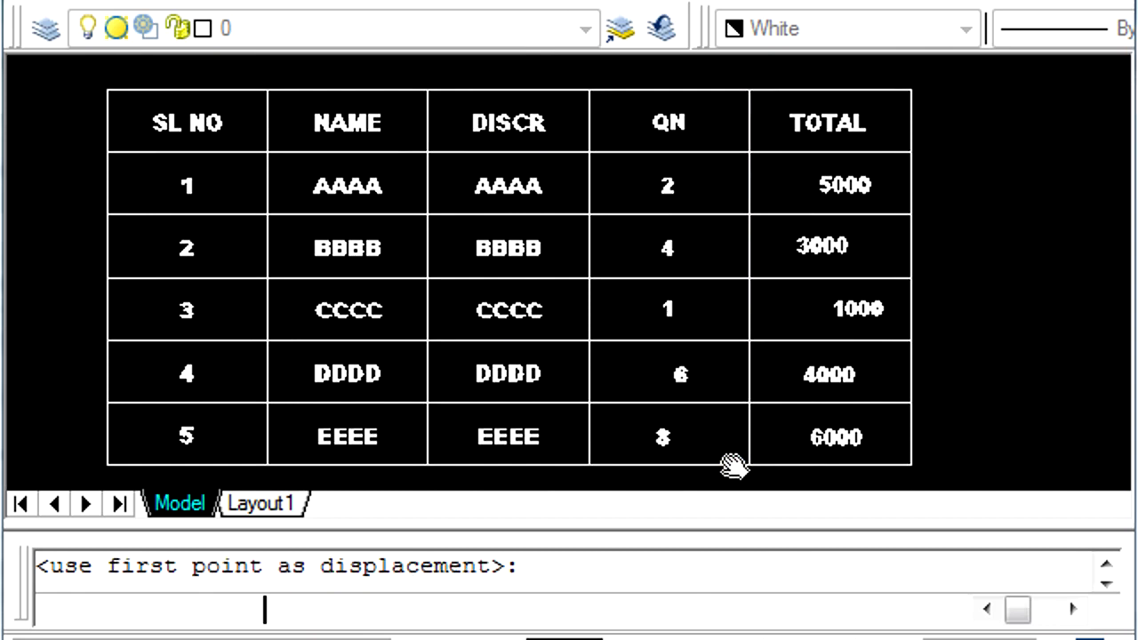
key(Return)
click(769, 69)
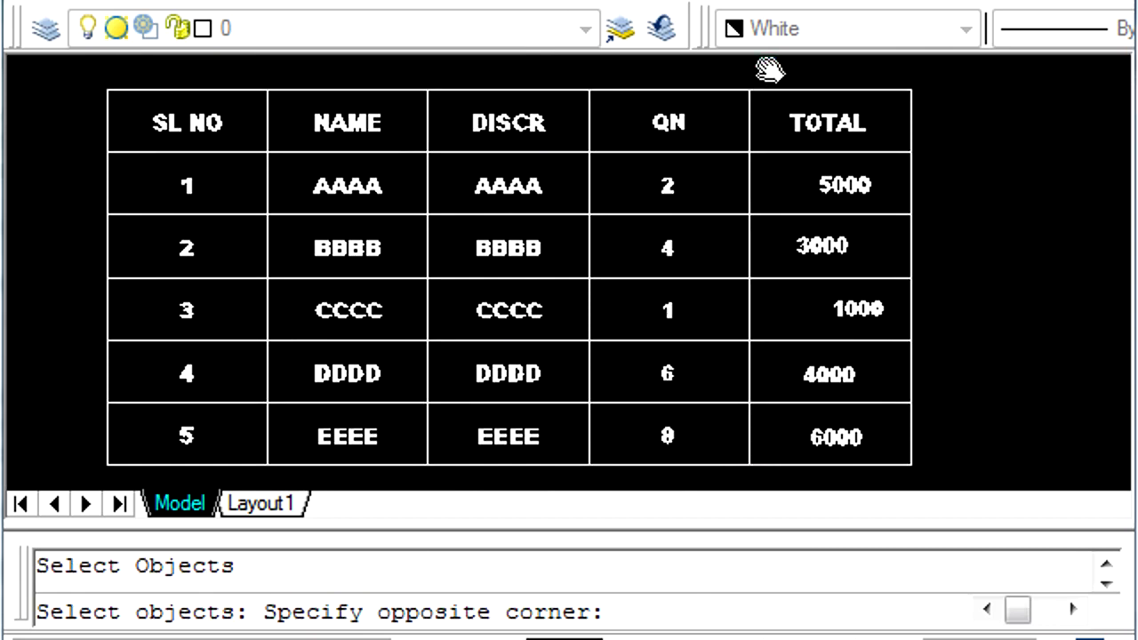
click(914, 445)
key(Return)
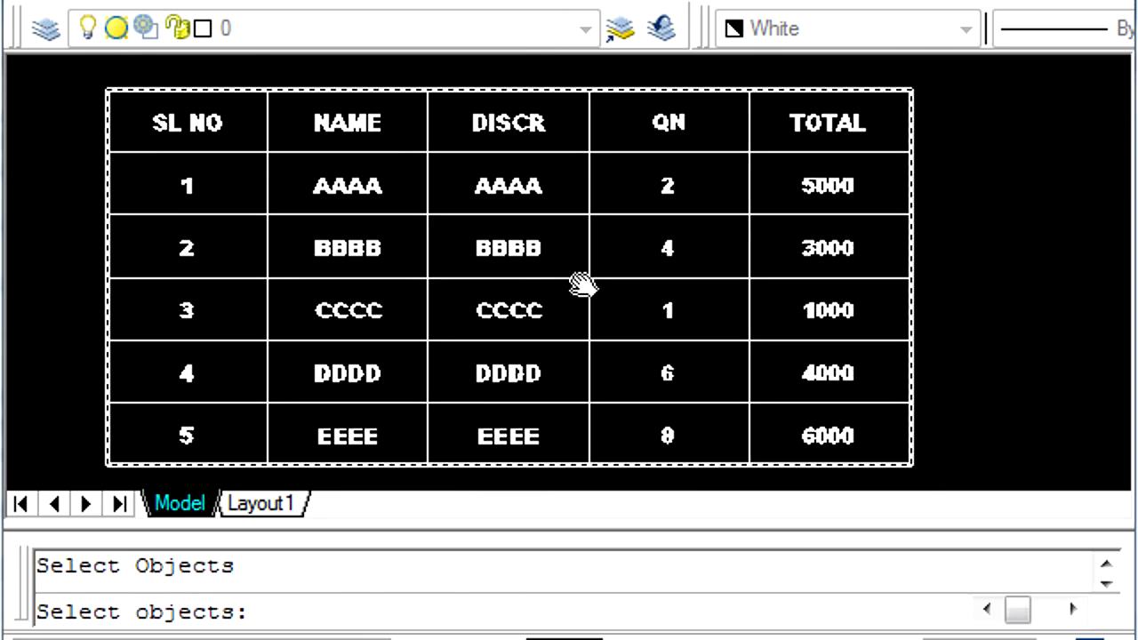
Step: Pan across the table to check the aligned columns, then end the alignment routine
scroll(389, 255, up, 5)
scroll(480, 322, down, 5)
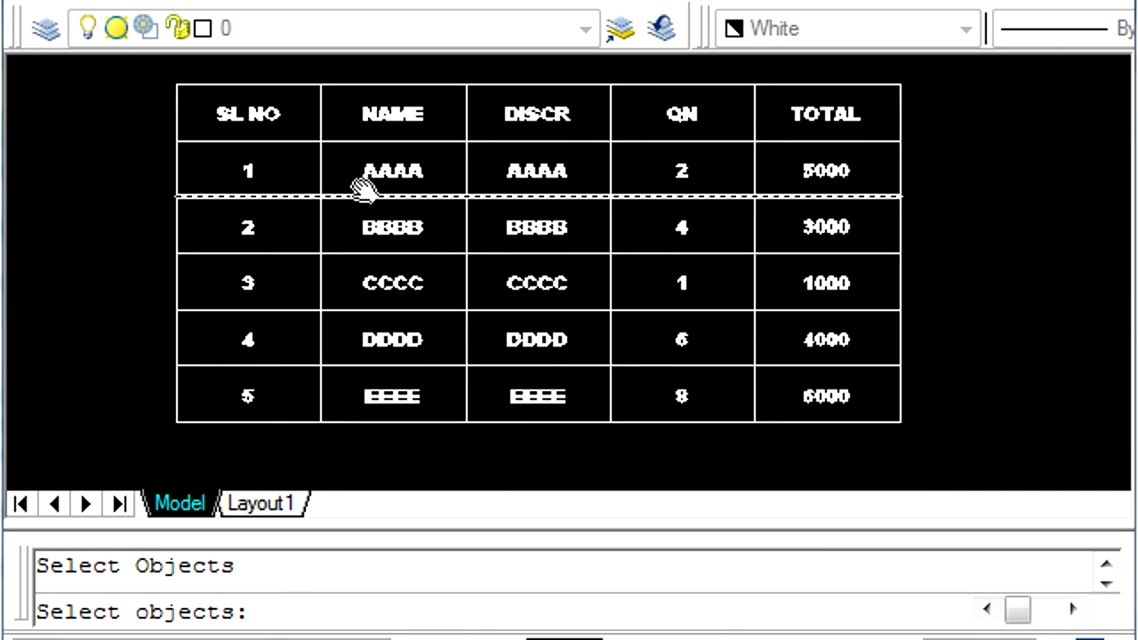
scroll(636, 229, up, 3)
middle_drag(636, 229, 610, 432)
mouse_move(737, 406)
middle_down()
mouse_move(754, 300)
mouse_move(910, 368)
middle_up()
middle_drag(308, 488, 427, 477)
middle_drag(97, 290, 350, 305)
mouse_move(460, 172)
middle_down()
mouse_move(445, 276)
mouse_move(253, 395)
middle_up()
middle_drag(590, 333, 414, 383)
mouse_move(471, 295)
middle_down()
mouse_move(442, 364)
mouse_move(665, 229)
middle_up()
scroll(552, 258, down, 3)
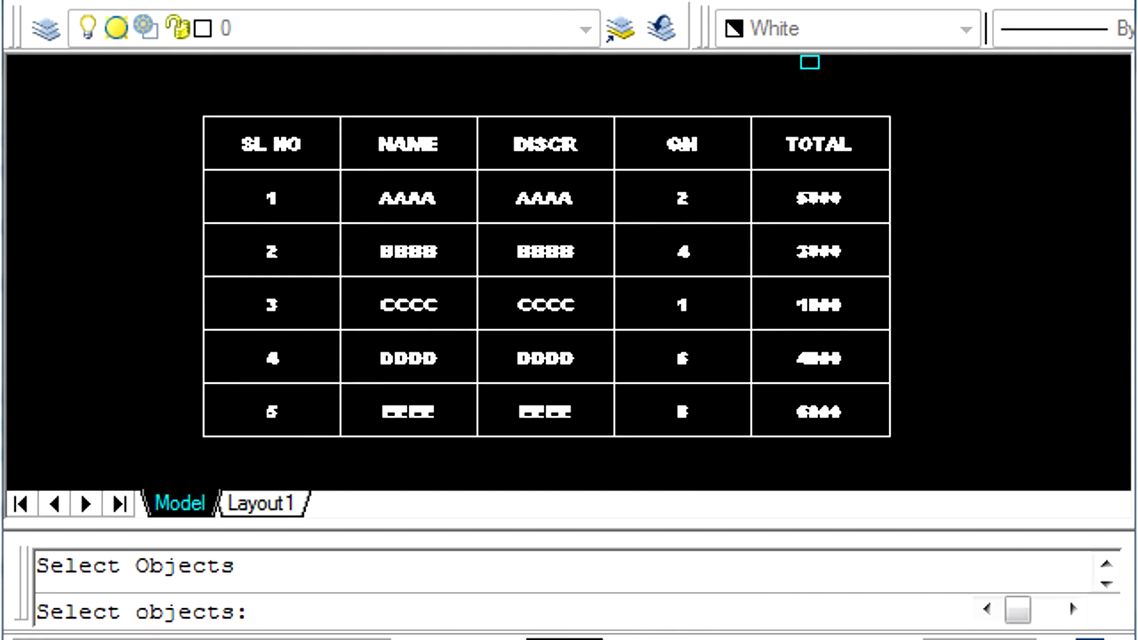
drag(809, 62, 178, 463)
key(Return)
Step: Pan and zoom to bring the whole column of numbers 1 to 18 into view
middle_drag(774, 216, 620, 394)
scroll(539, 264, up, 2)
scroll(433, 180, up, 2)
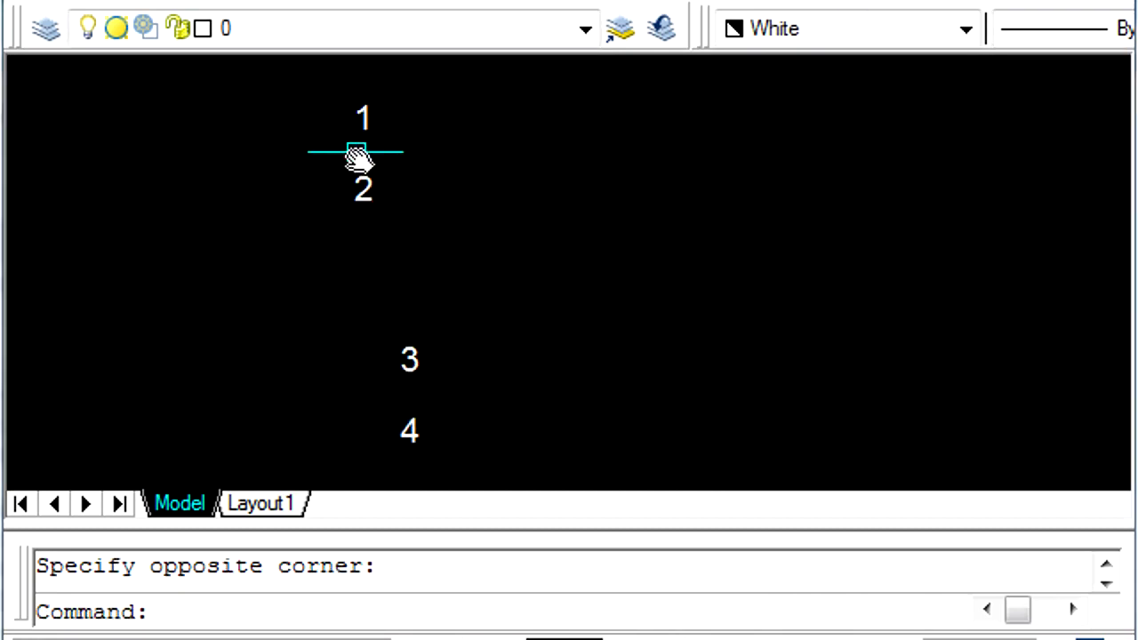
scroll(414, 255, down, 2)
middle_drag(437, 300, 458, 252)
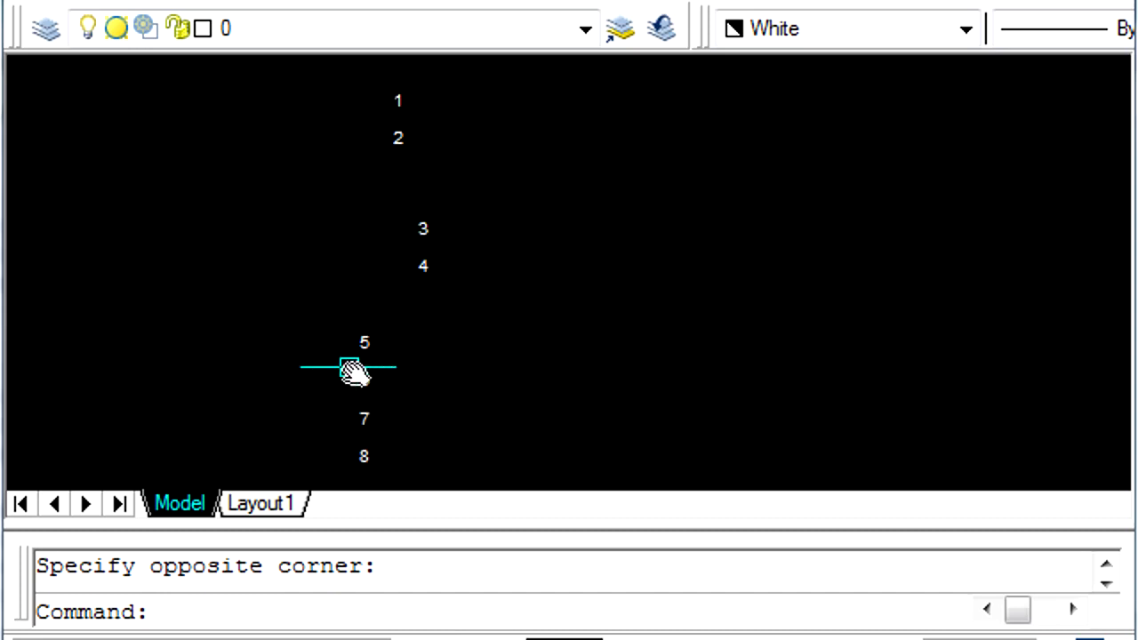
middle_drag(381, 412, 399, 231)
middle_drag(417, 368, 435, 305)
scroll(445, 356, down, 2)
mouse_move(447, 358)
middle_down()
mouse_move(460, 338)
mouse_move(440, 406)
middle_up()
scroll(439, 407, down, 1)
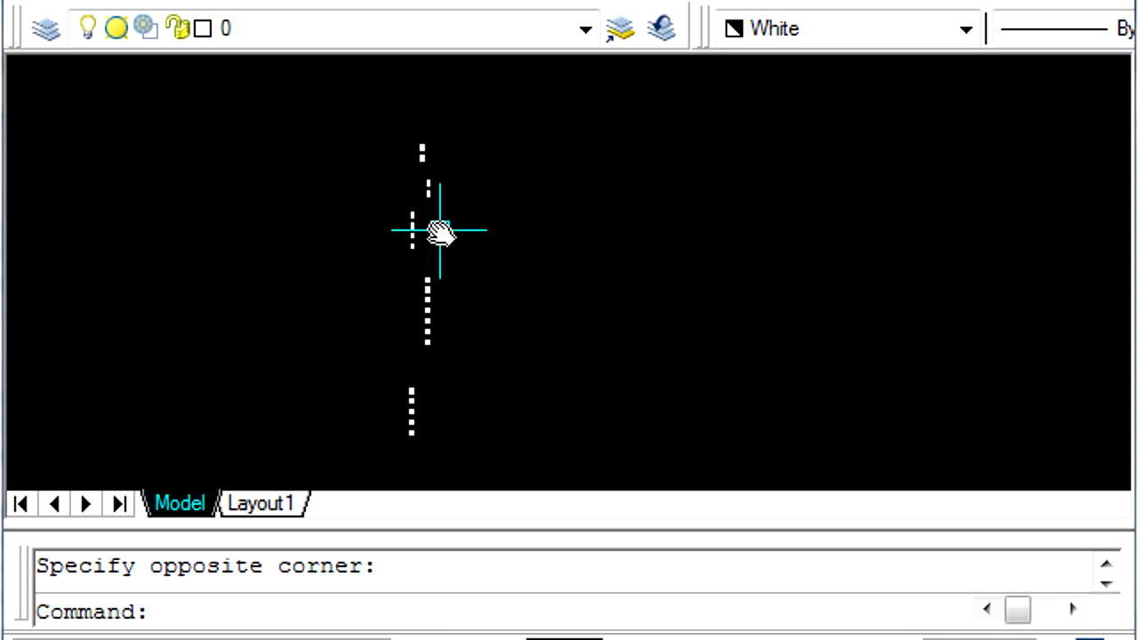
Step: Trace a PL polyline down through numbers 1 to 18 to show their uneven spacing
text(PL)
key(Return)
scroll(429, 141, up, 2)
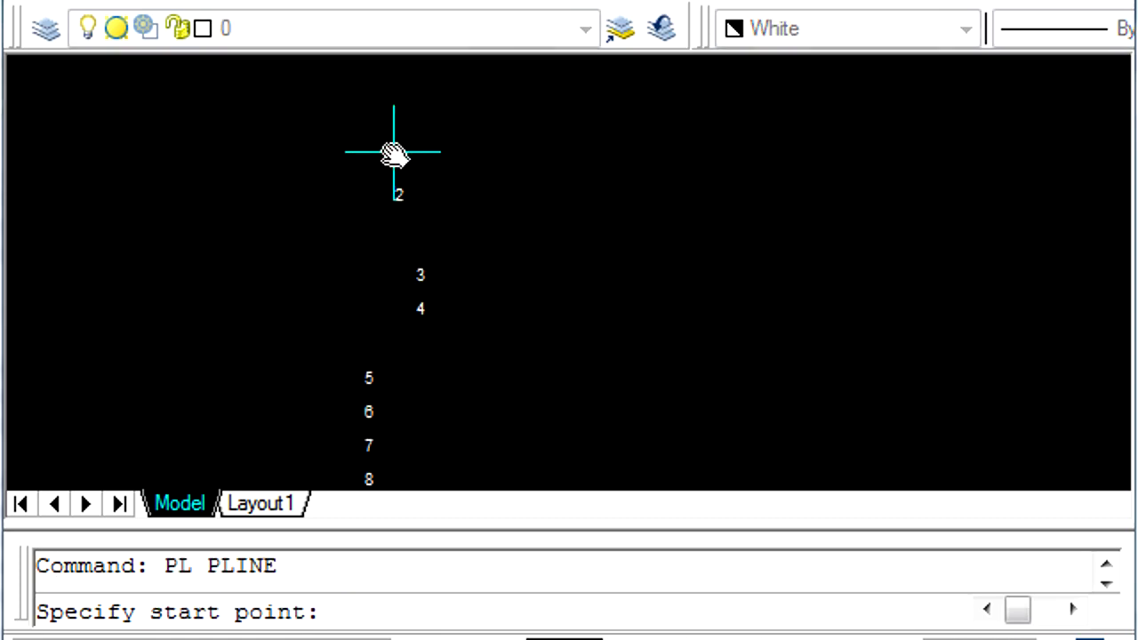
click(394, 153)
click(397, 205)
key(F8)
click(422, 269)
middle_drag(374, 418, 386, 211)
click(384, 301)
middle_drag(445, 428, 437, 71)
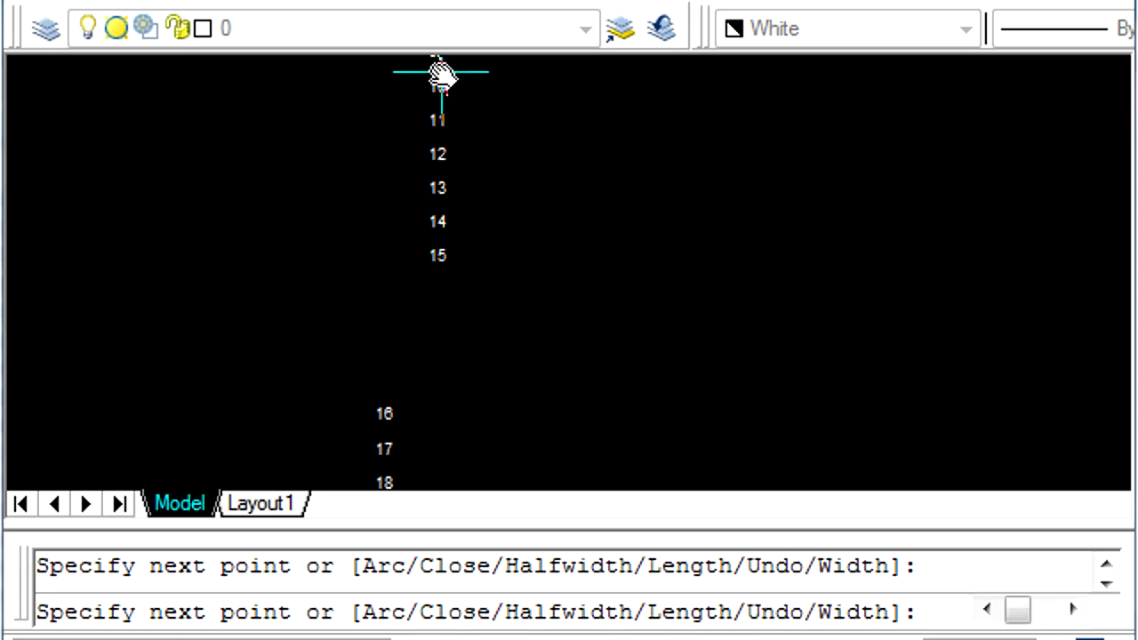
click(449, 258)
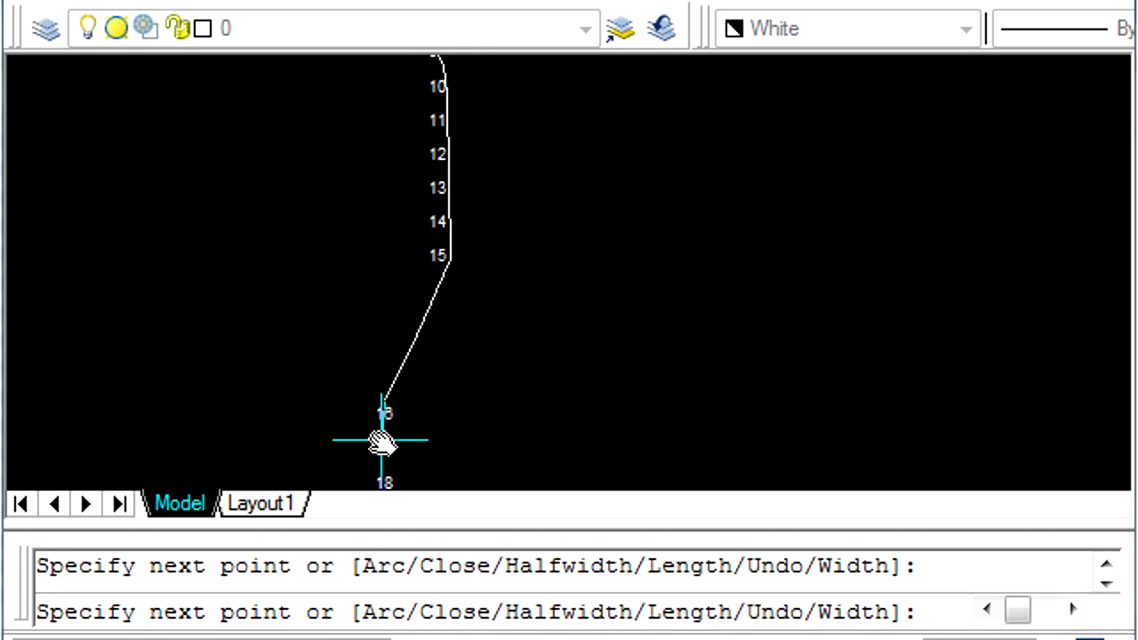
scroll(383, 208, down, 5)
click(394, 299)
key(Return)
Step: Review the traced polyline along the numbers, then erase it
scroll(495, 240, down, 2)
middle_drag(503, 140, 480, 328)
scroll(472, 311, up, 3)
mouse_move(452, 282)
middle_down()
mouse_move(454, 485)
mouse_move(444, 129)
middle_up()
middle_drag(508, 274, 498, 450)
key(Escape)
text(e)
key(Return)
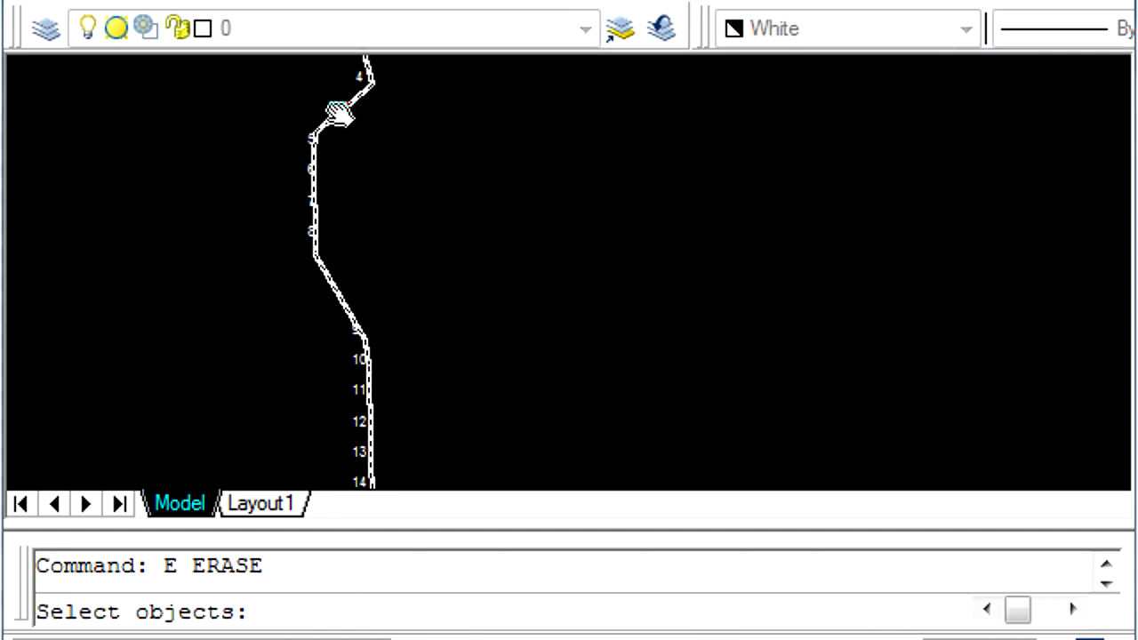
click(338, 112)
key(Return)
mouse_move(462, 173)
middle_down()
mouse_move(495, 249)
mouse_move(471, 165)
middle_up()
scroll(525, 222, up, 2)
key(Escape)
scroll(536, 244, down, 2)
scroll(590, 275, down, 2)
Step: Run GAP vertically with a 15-unit gap on all the window-selected numbers
middle_drag(560, 168, 517, 153)
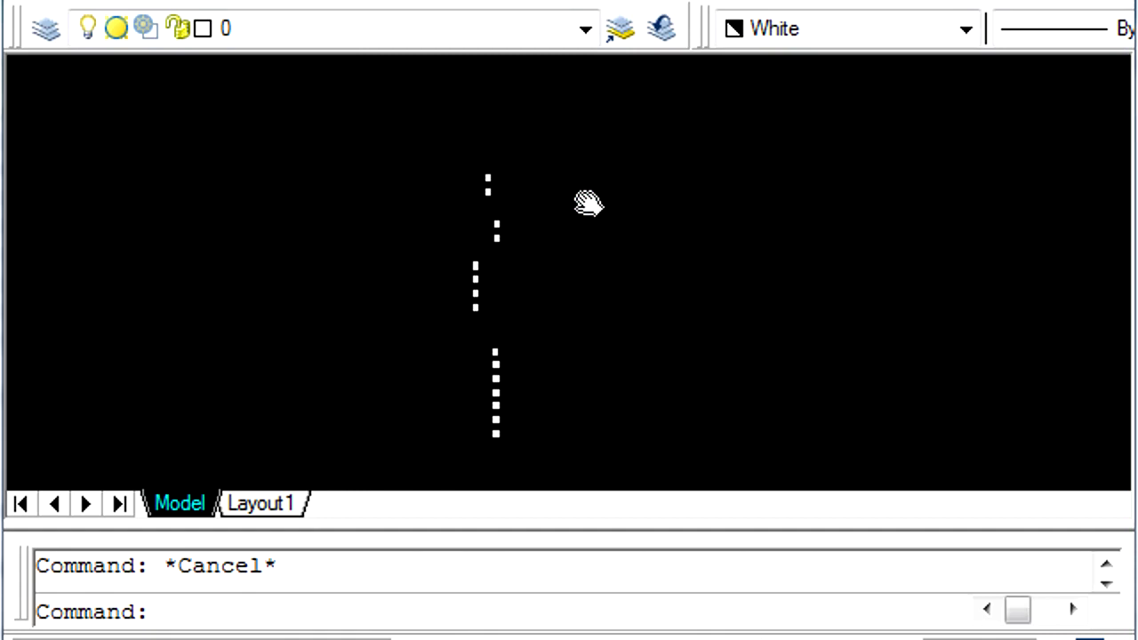
text(GA)
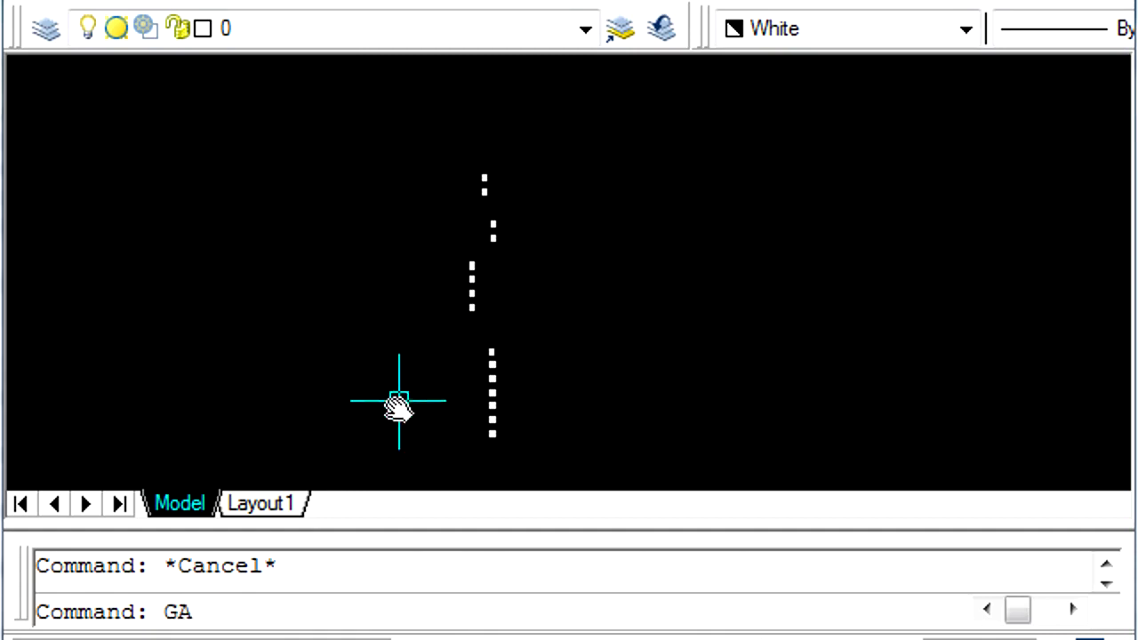
text(P)
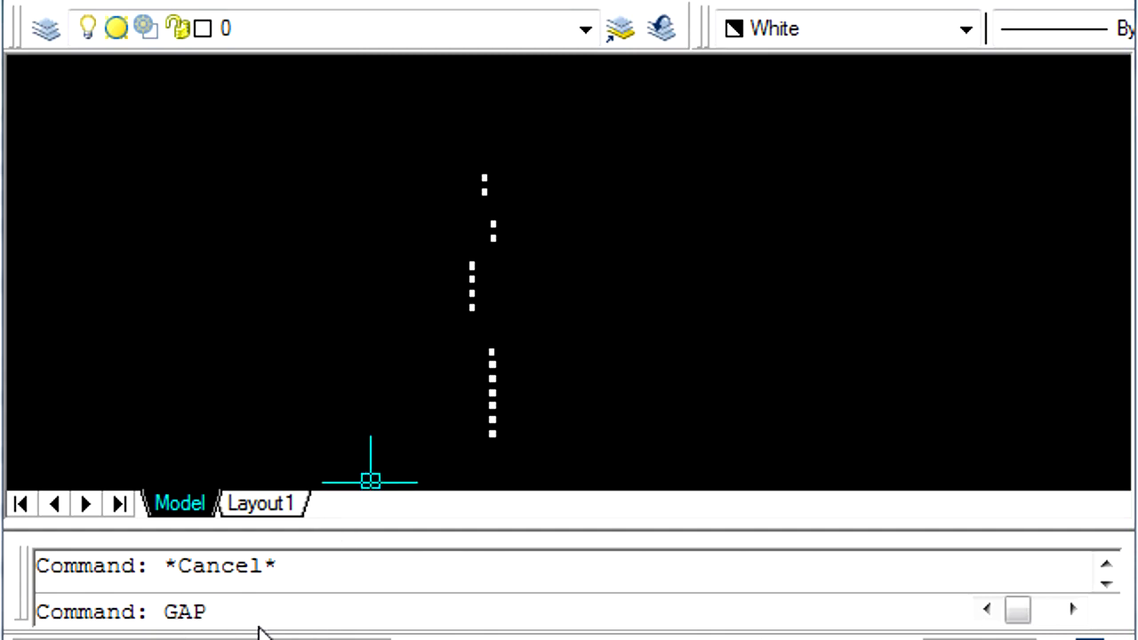
key(Return)
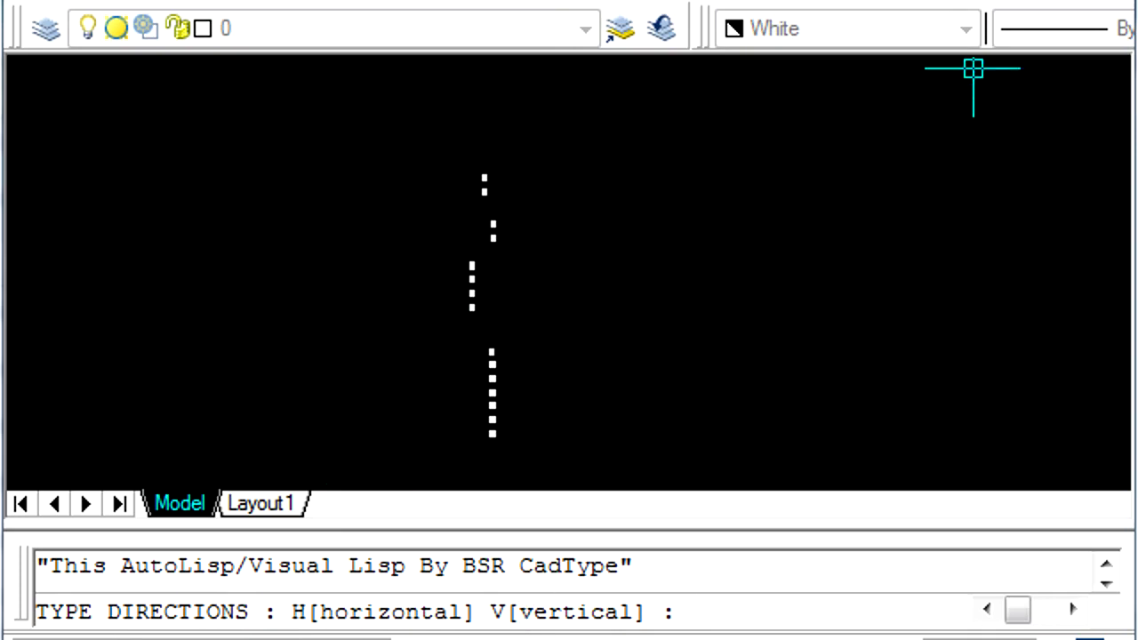
text(V)
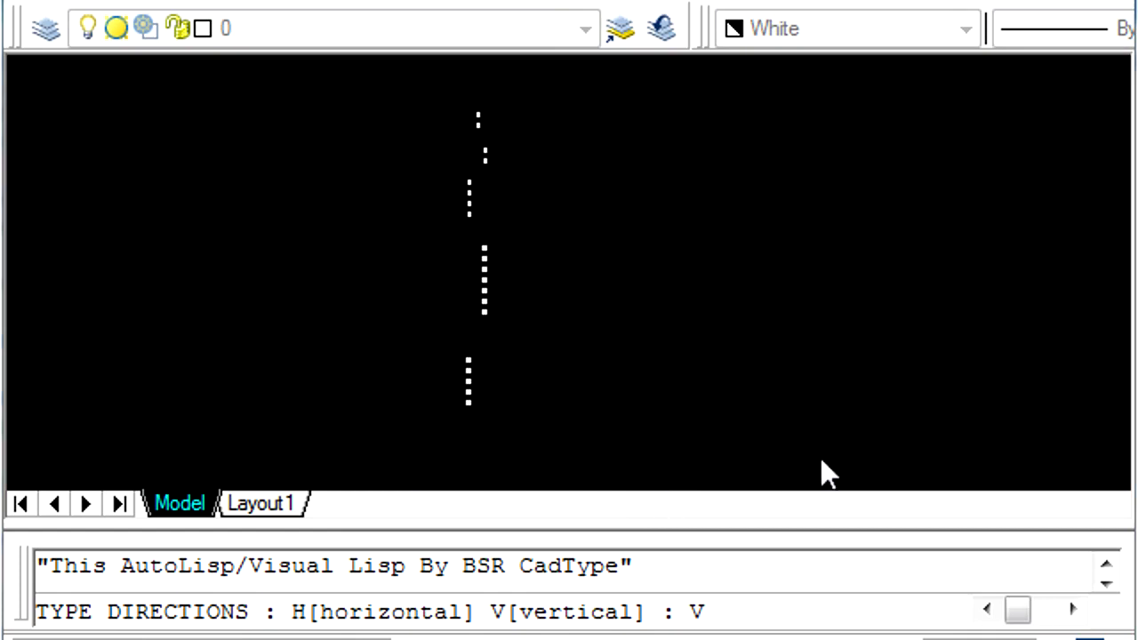
key(Return)
text(1)
key(BackSpace)
text(5)
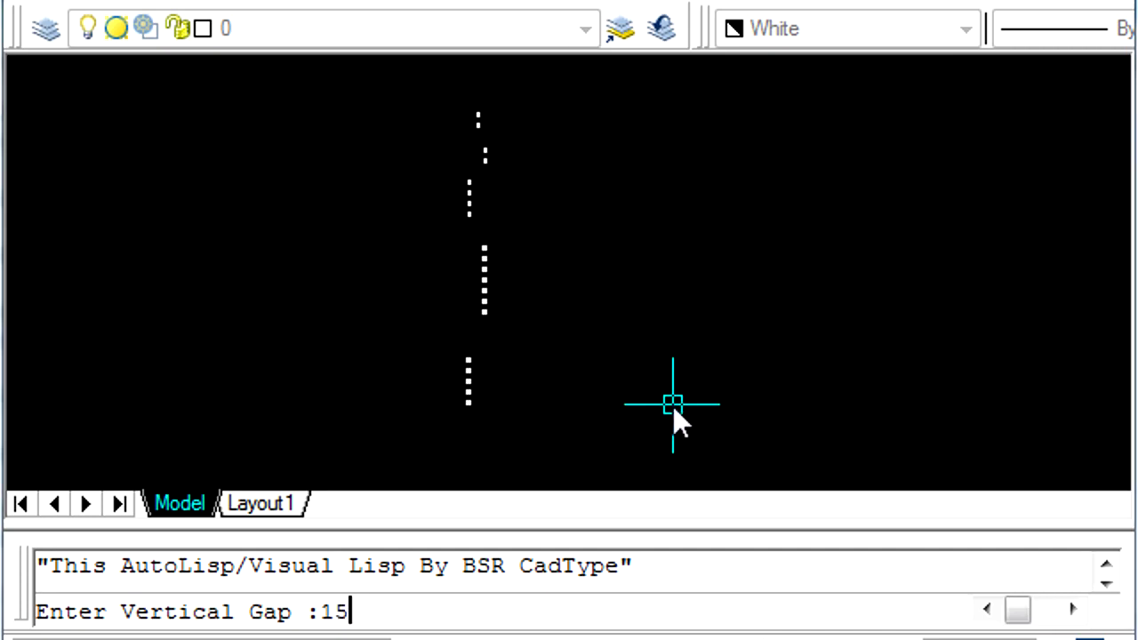
key(Return)
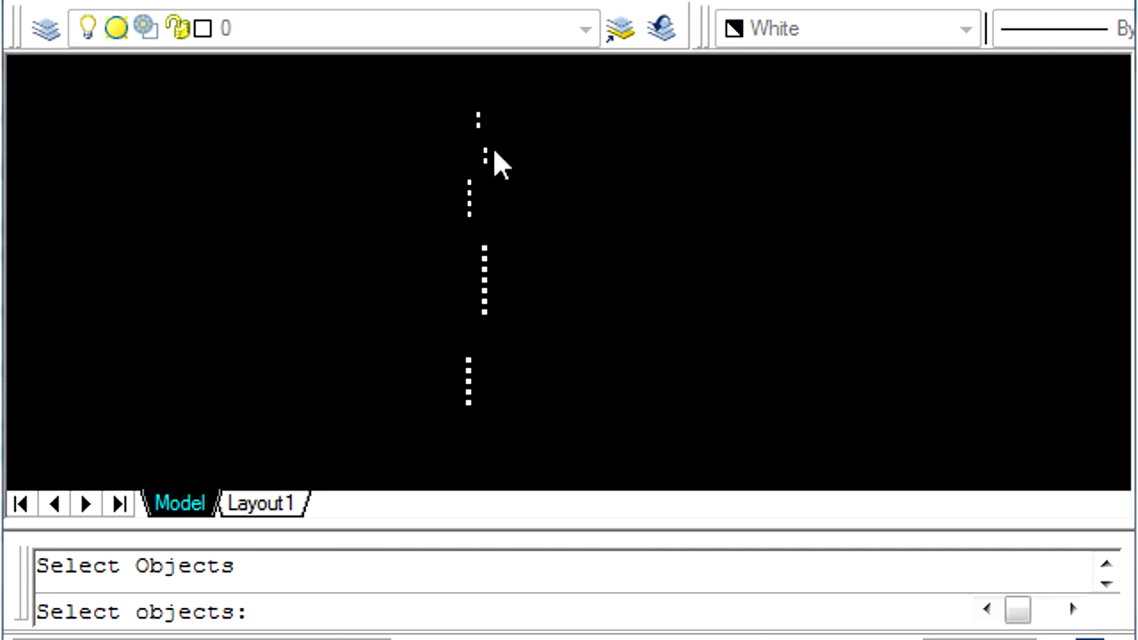
click(403, 104)
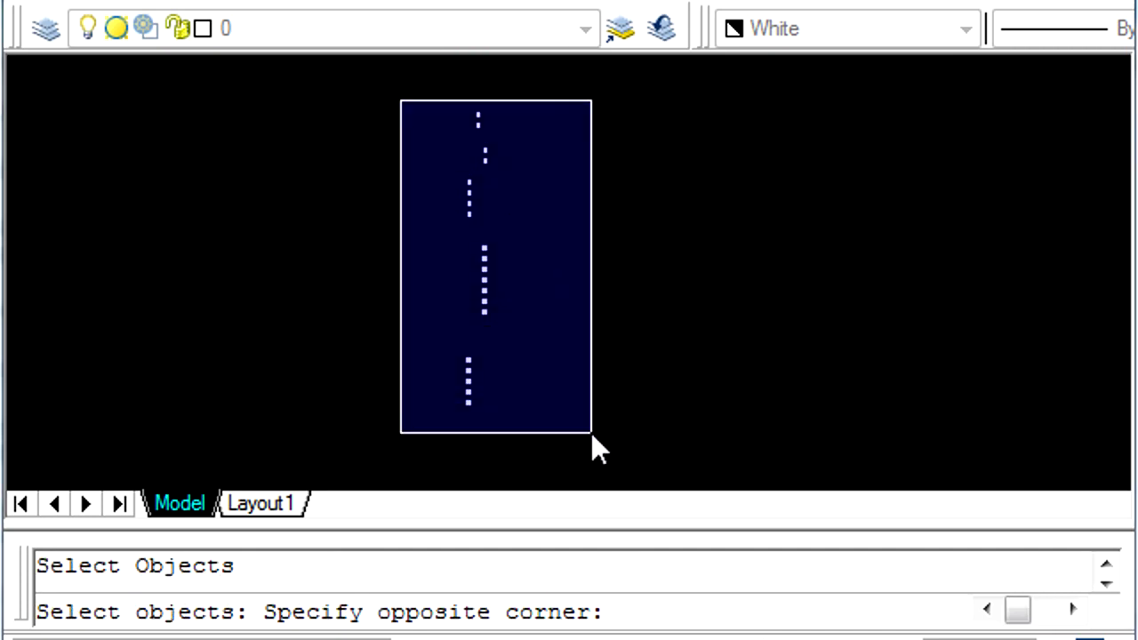
click(591, 433)
key(Return)
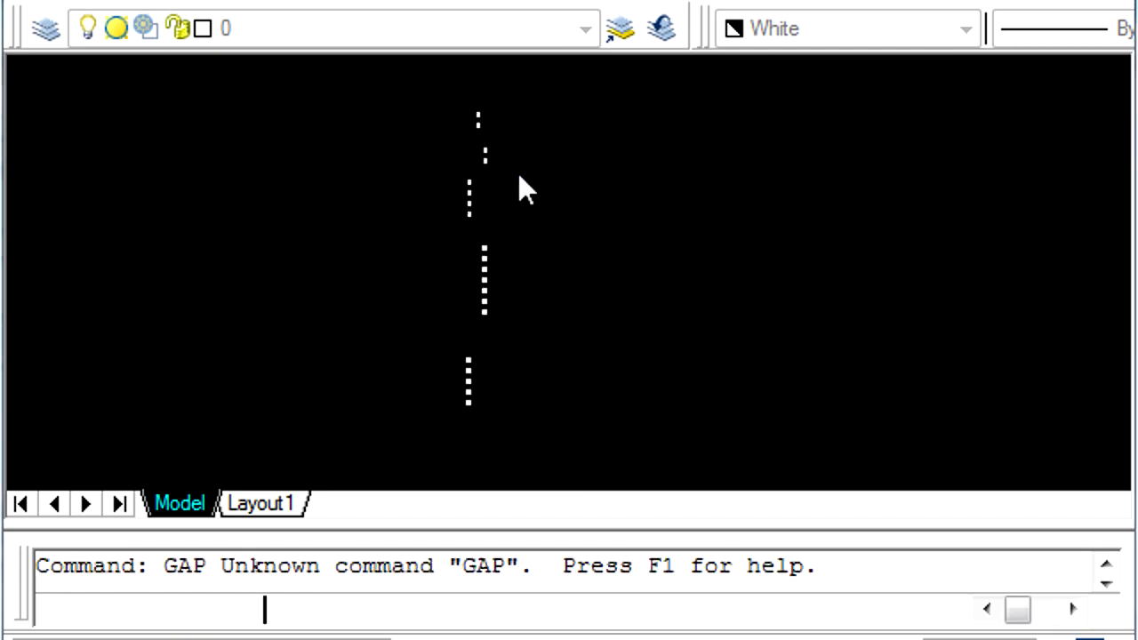
key(Return)
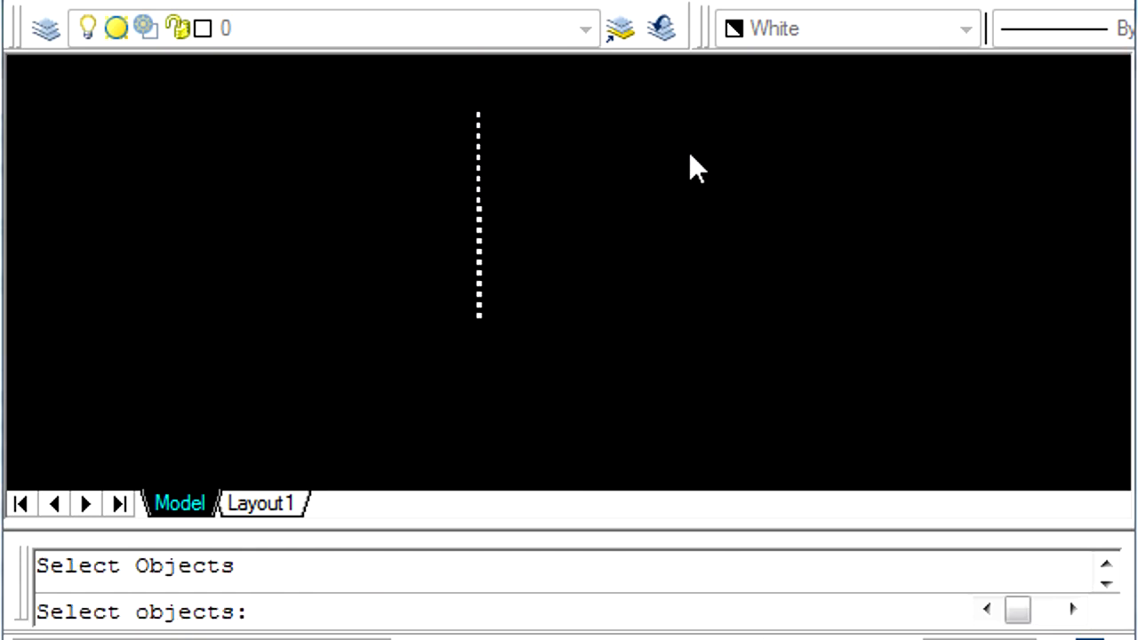
Step: Bring the number column into view and rerun GAP set to vertical with a 25-unit gap
scroll(524, 209, up, 5)
mouse_move(525, 216)
middle_down()
mouse_move(477, 397)
mouse_move(459, 51)
middle_up()
scroll(494, 278, down, 8)
scroll(477, 300, up, 5)
scroll(478, 293, down, 6)
middle_drag(513, 267, 503, 371)
scroll(503, 371, down, 4)
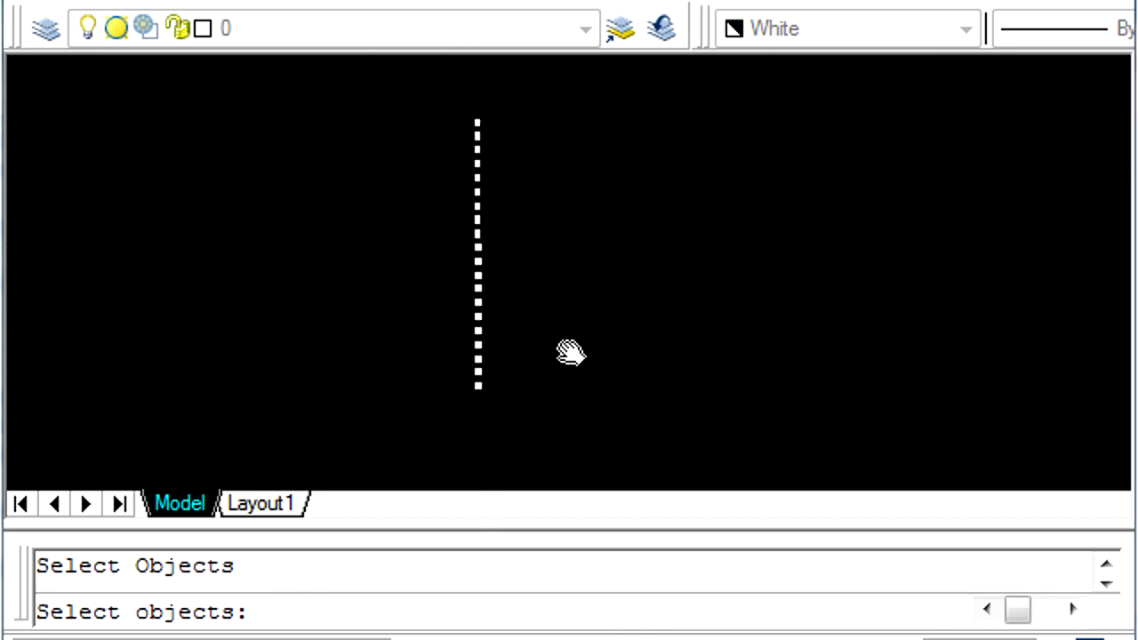
middle_drag(571, 350, 605, 371)
key(Escape)
key(Escape)
text(GA)
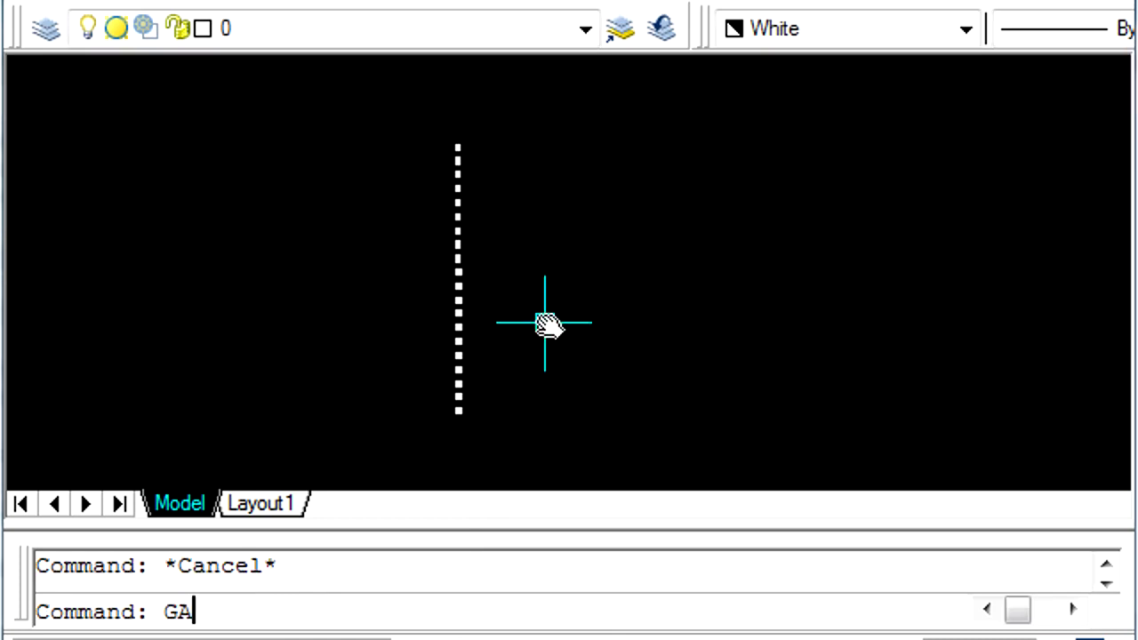
key(Return)
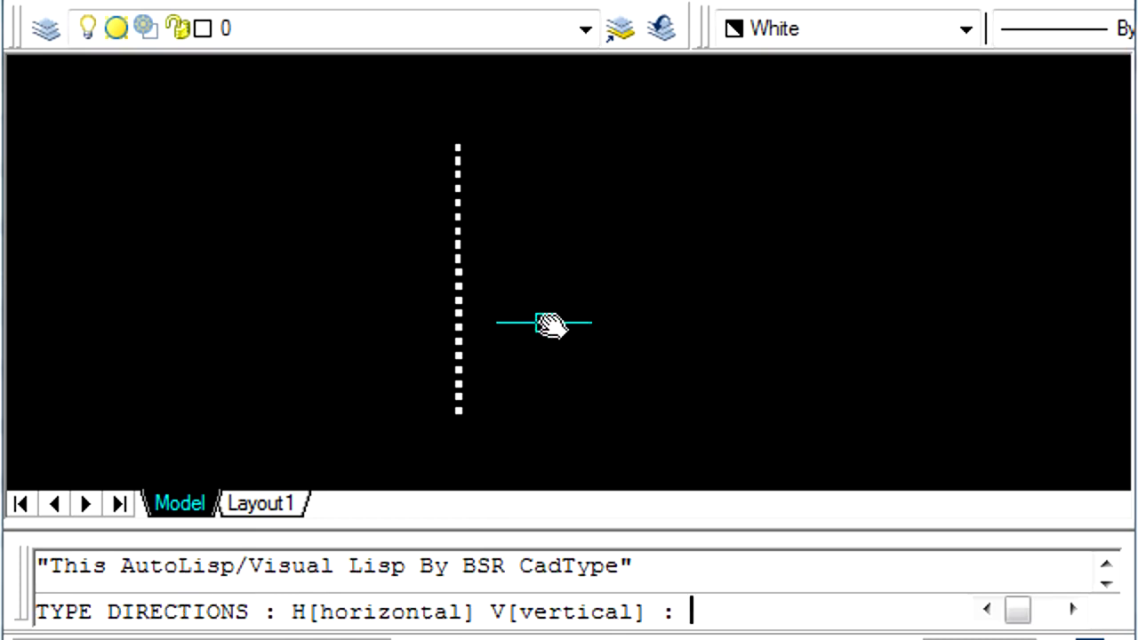
text(Enter V)
key(Return)
text(25)
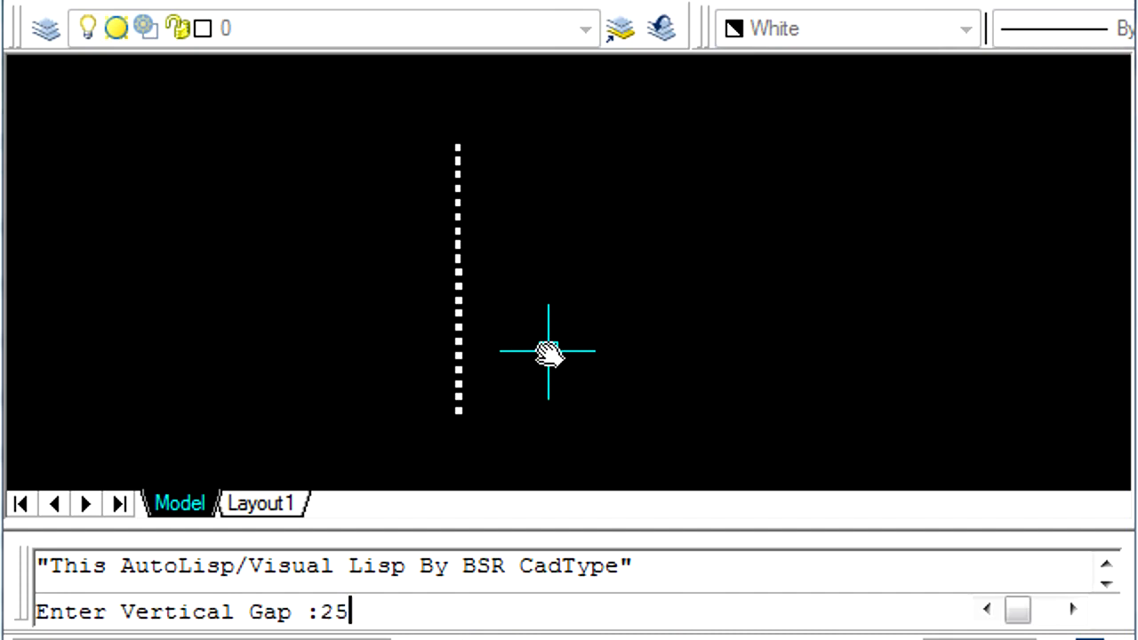
key(Return)
Step: Apply the 25-unit spacing to the window-selected number column and look over the result
click(374, 112)
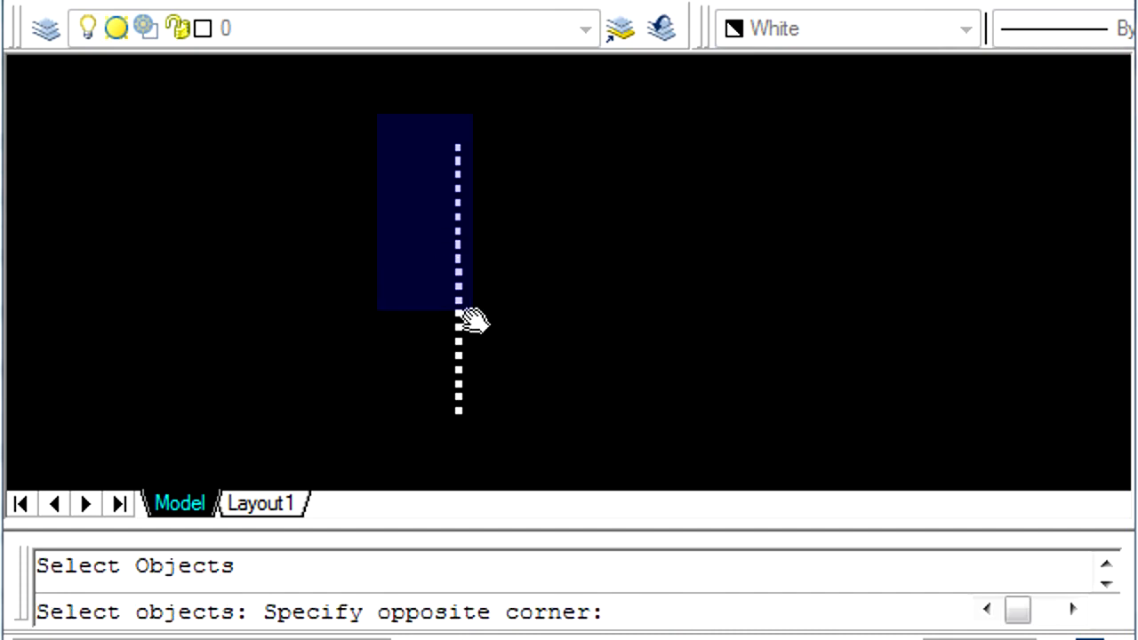
click(535, 466)
key(Return)
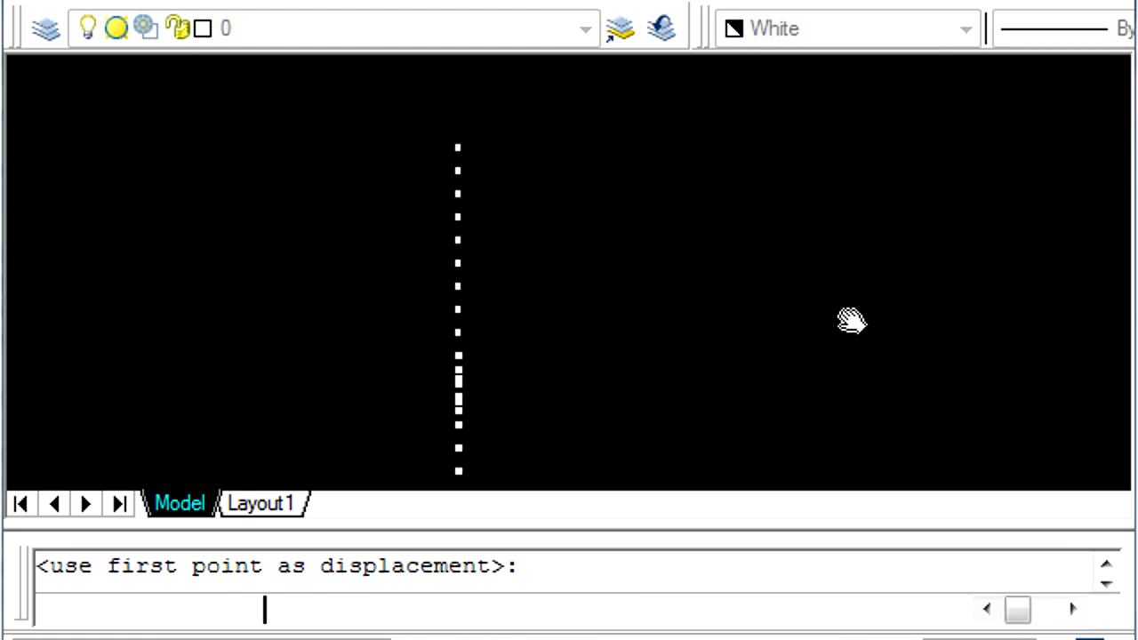
scroll(590, 213, down, 3)
scroll(590, 213, down, 5)
mouse_move(643, 338)
mouse_down()
mouse_move(539, 413)
mouse_move(482, 216)
mouse_move(307, 236)
mouse_up()
key(Escape)
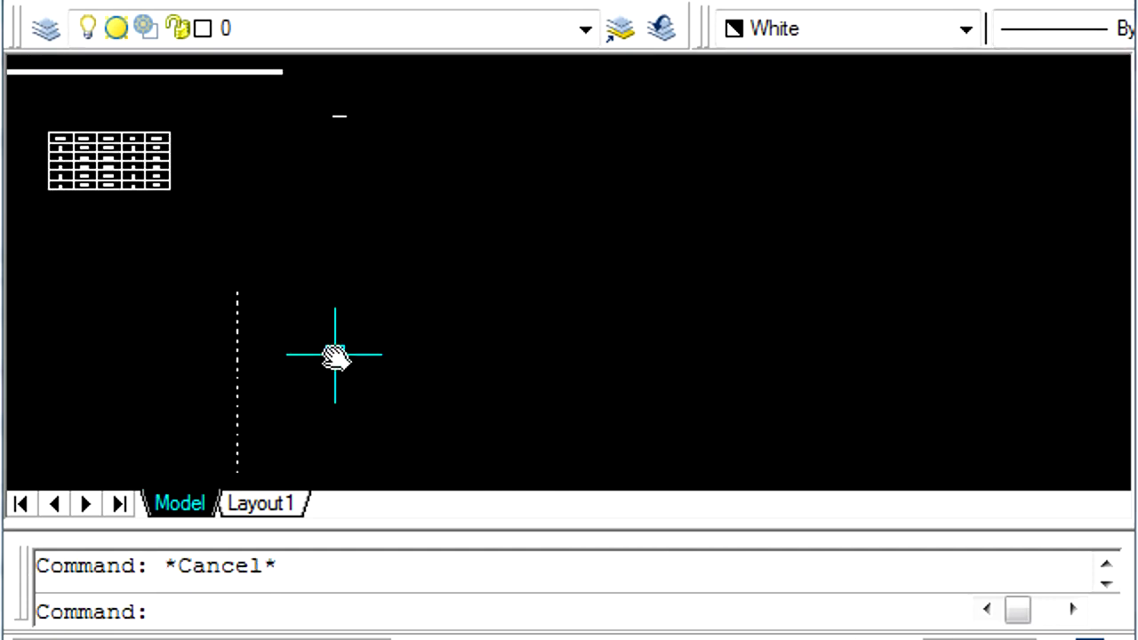
Step: Zoom to the stacked number texts and start GAP set to horizontal with a 50-unit gap
scroll(325, 322, up, 3)
middle_drag(362, 297, 302, 206)
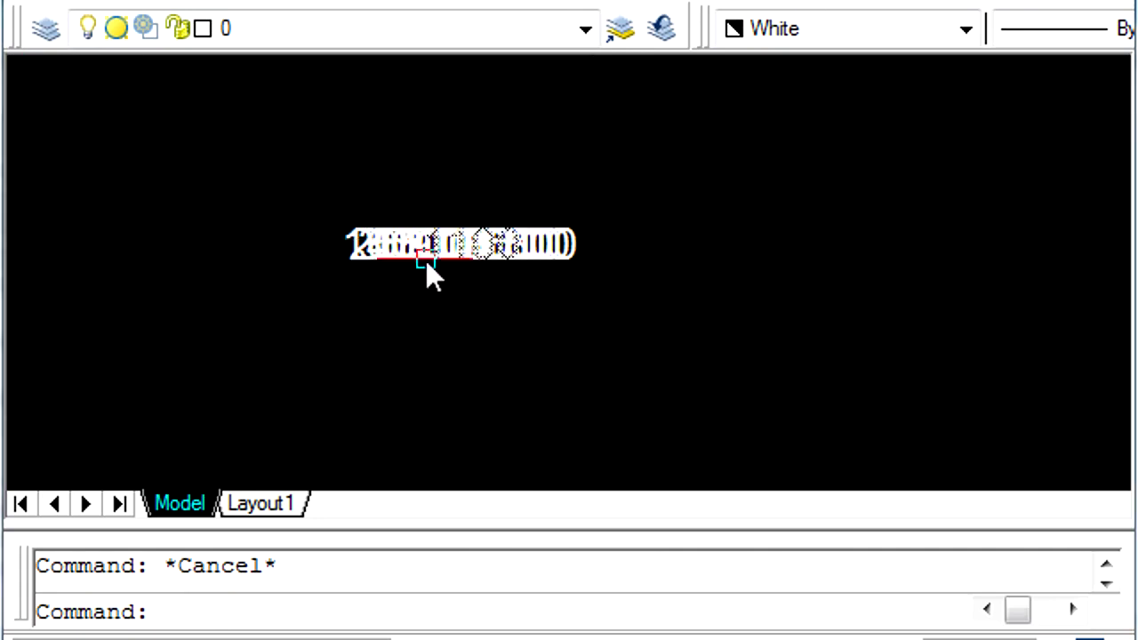
scroll(424, 256, up, 3)
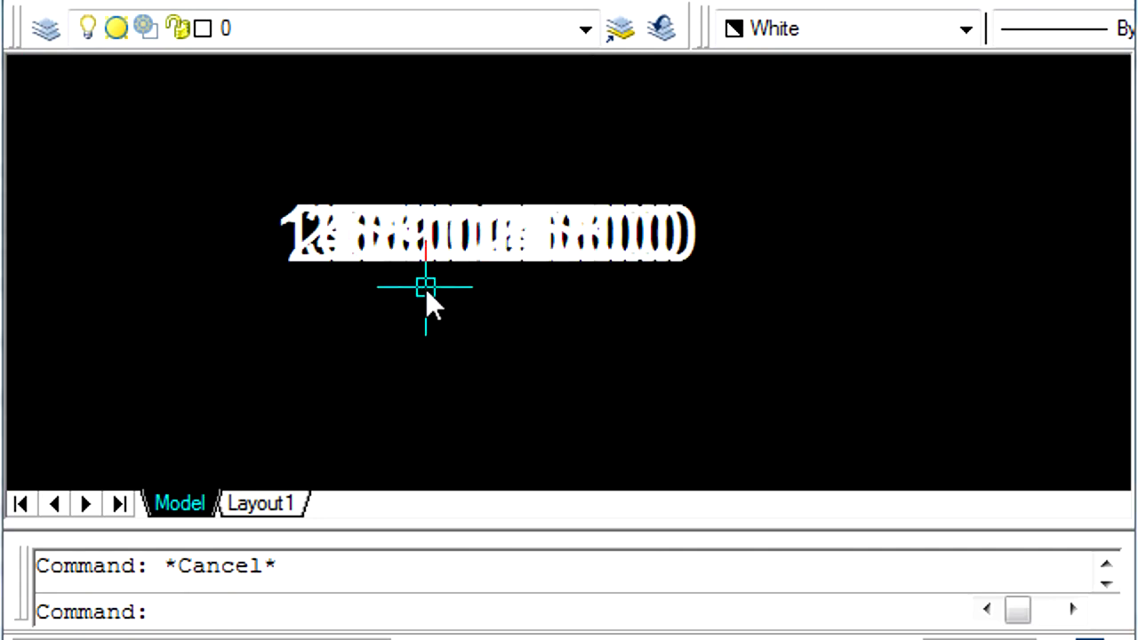
text(GAP)
key(Return)
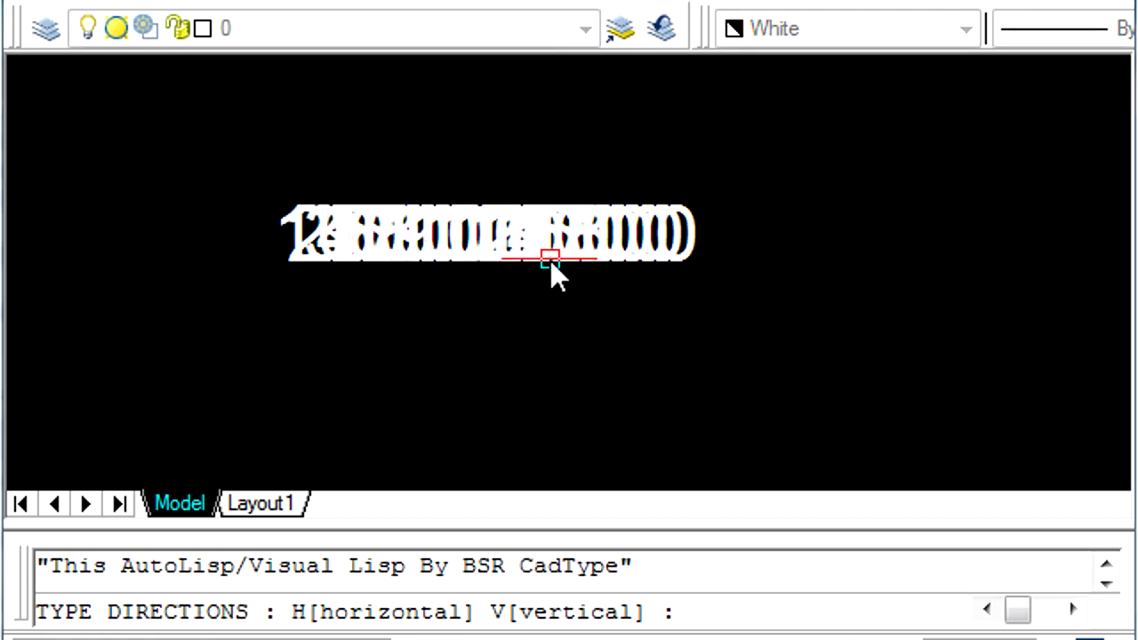
text(H)
key(Return)
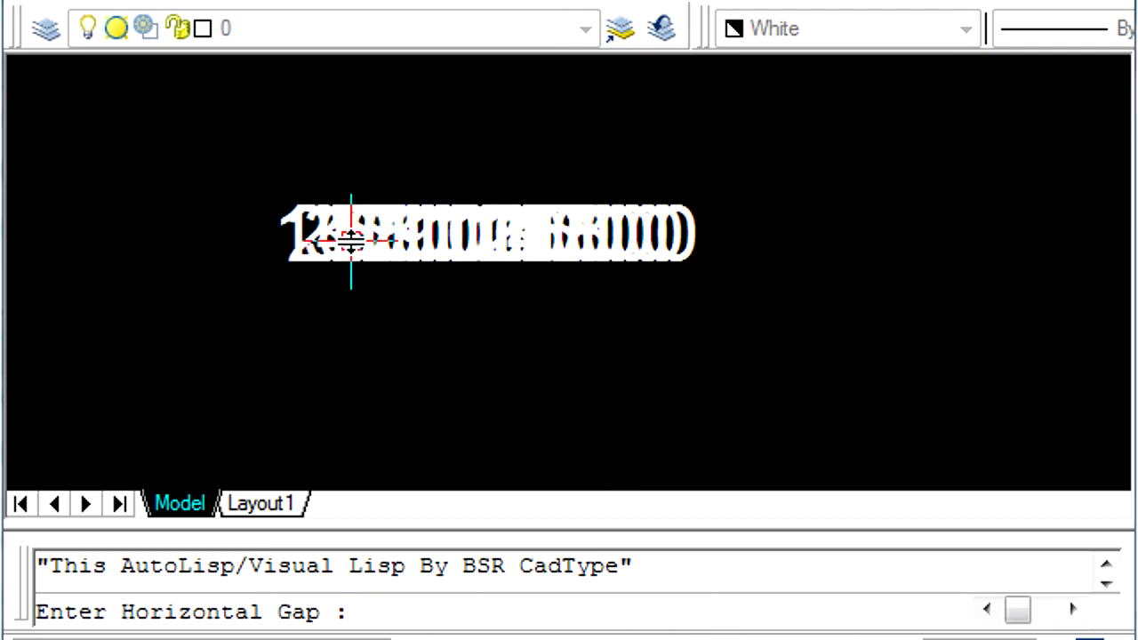
text(50)
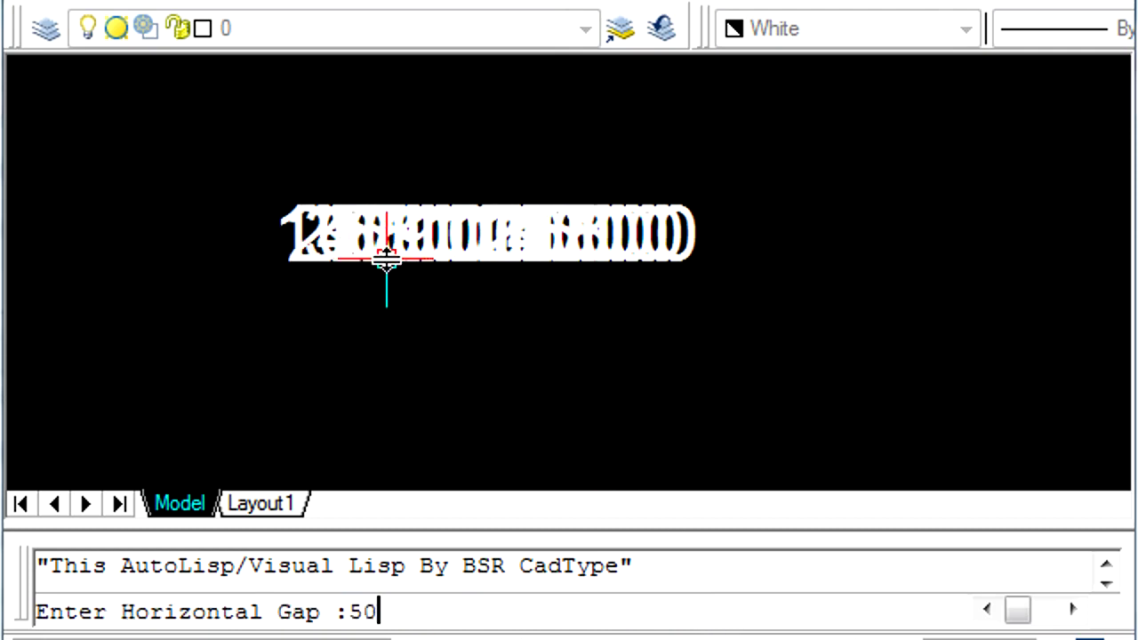
key(Return)
Step: Window-select the 18 overlapping number texts to receive the horizontal spacing
scroll(307, 205, down, 3)
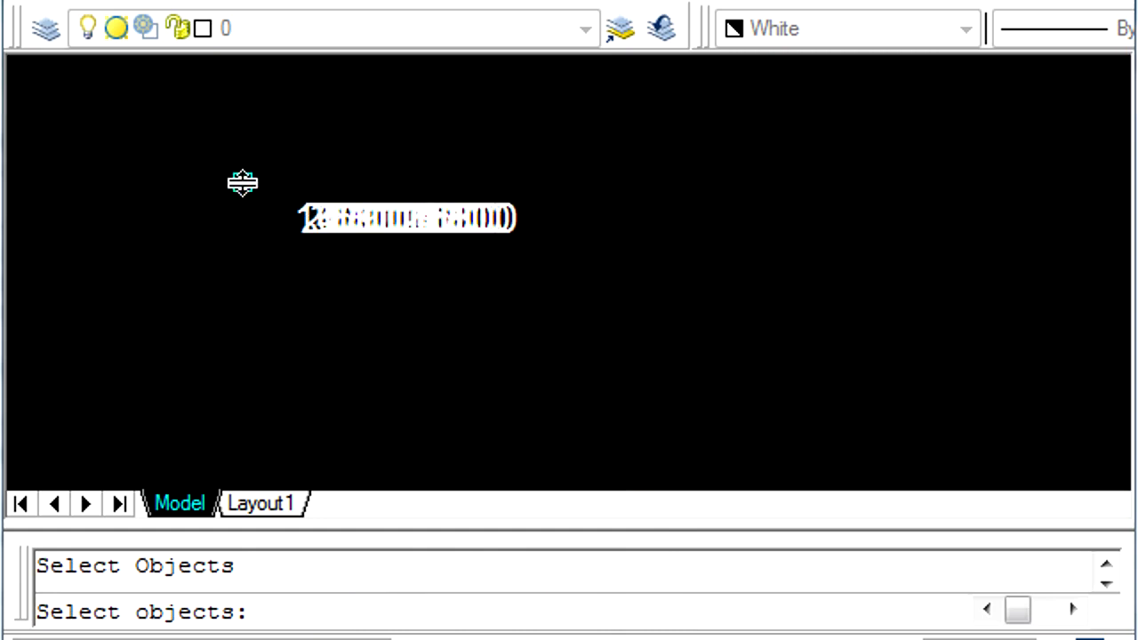
scroll(242, 185, down, 3)
scroll(238, 178, down, 3)
click(196, 153)
click(356, 234)
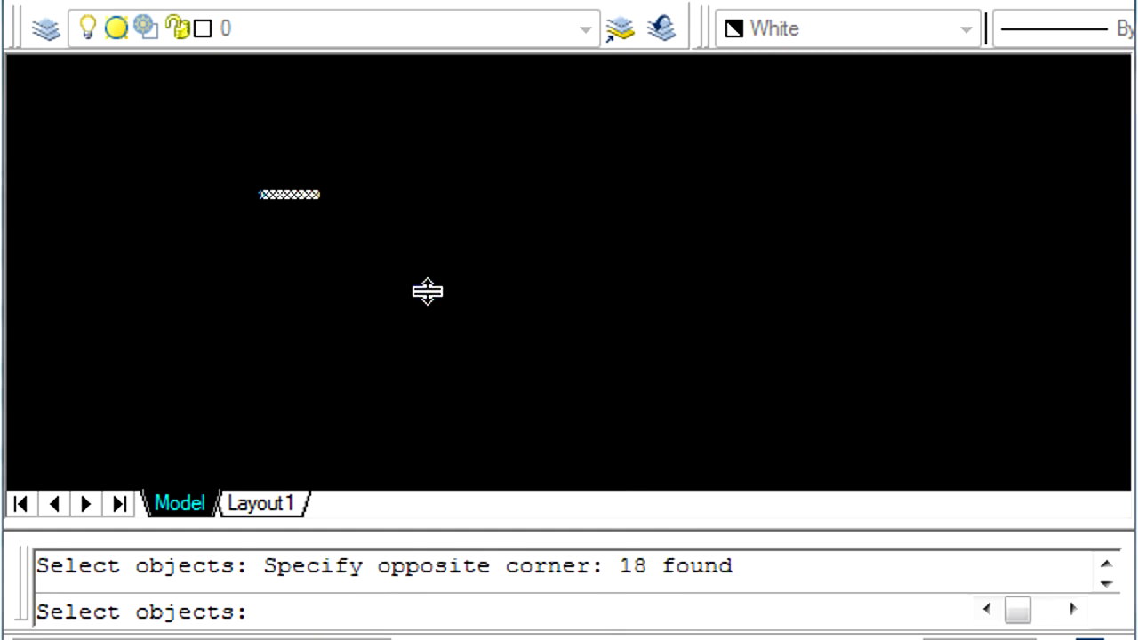
key(Return)
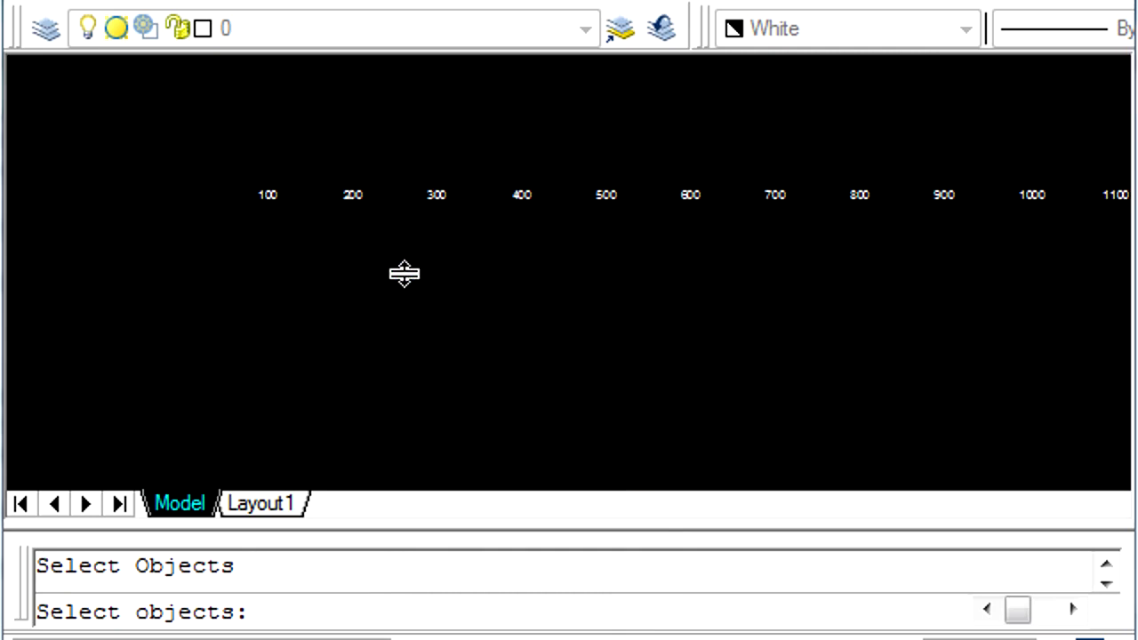
scroll(401, 272, up, 5)
mouse_move(305, 198)
middle_down()
mouse_move(326, 282)
mouse_move(339, 287)
middle_up()
middle_drag(600, 248, 437, 264)
scroll(506, 256, down, 6)
scroll(432, 308, down, 3)
middle_drag(772, 282, 661, 286)
scroll(782, 328, up, 3)
scroll(788, 330, up, 2)
scroll(788, 330, down, 5)
middle_drag(526, 348, 594, 316)
scroll(594, 316, up, 3)
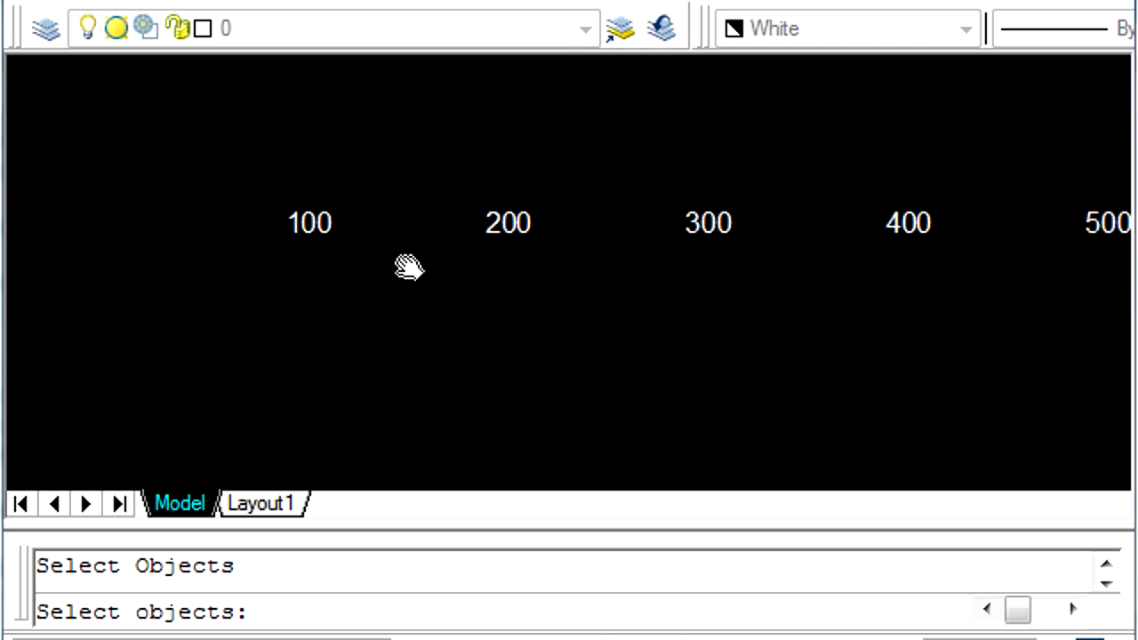
scroll(407, 267, up, 2)
key(Escape)
key(Escape)
text(DI)
key(Return)
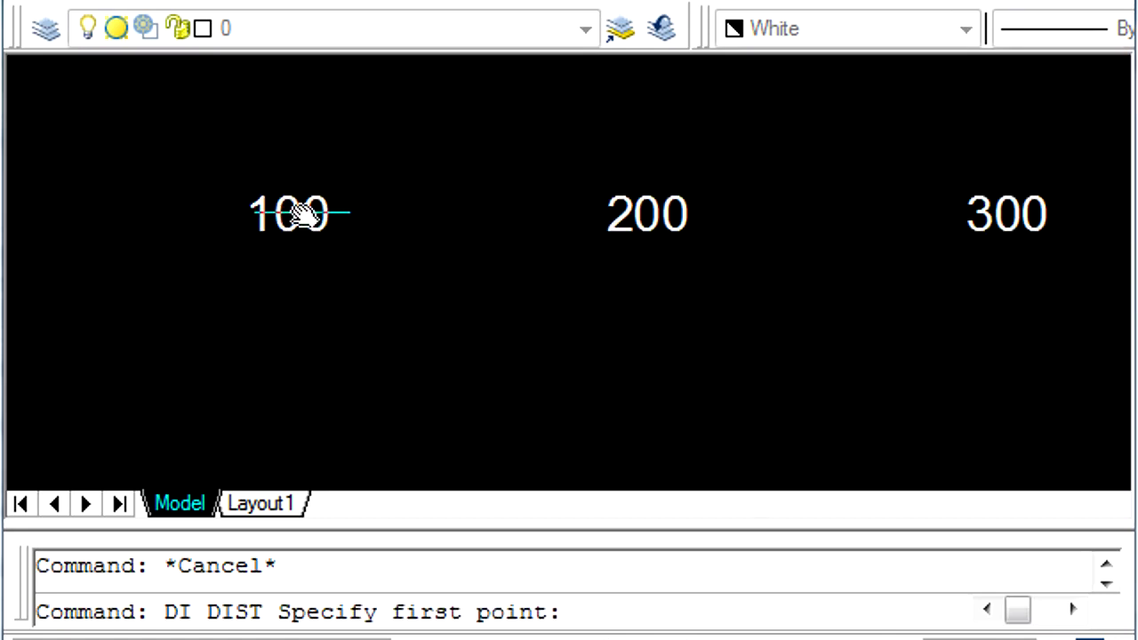
click(296, 211)
click(663, 212)
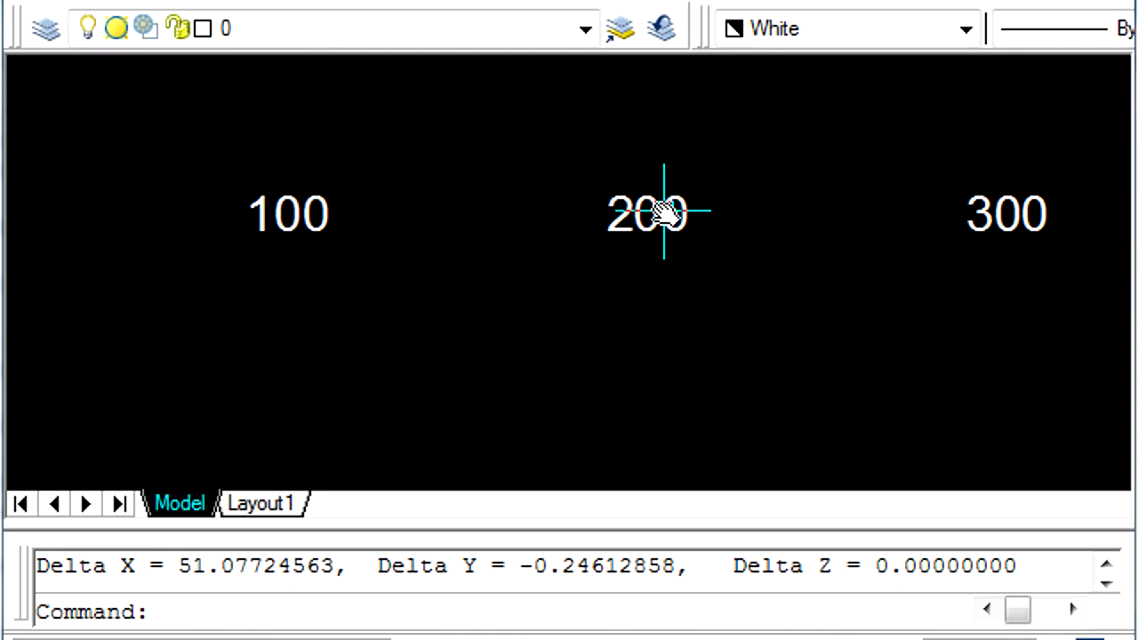
key(Escape)
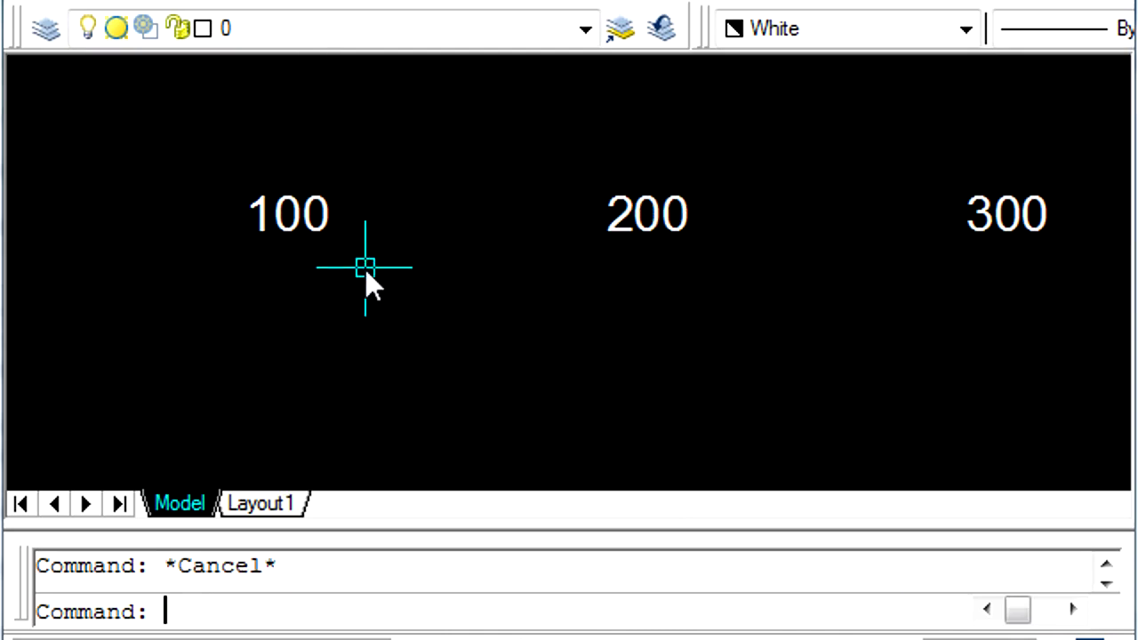
Step: Start GAP again with horizontal direction and a 25-unit gap
text(GA)
key(Return)
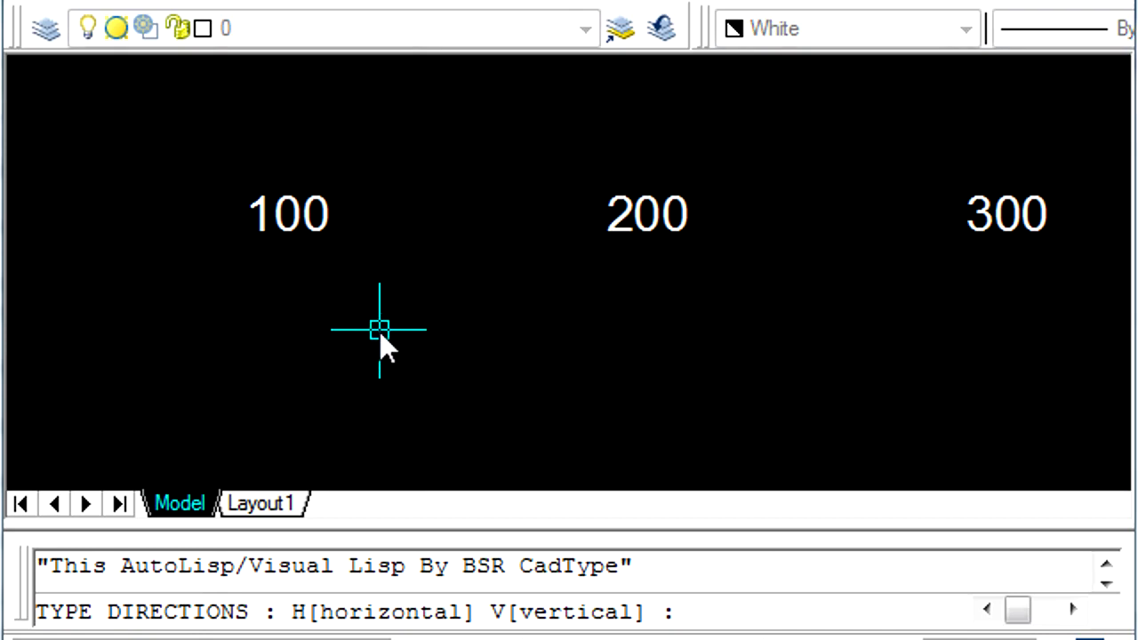
key(Return)
text(25)
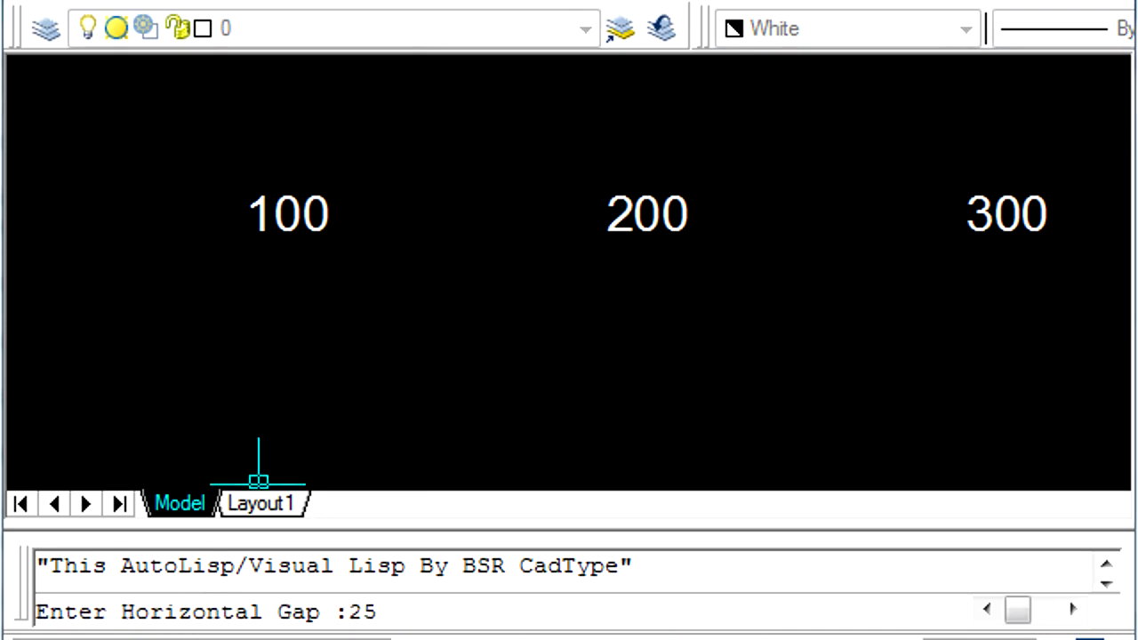
key(Return)
Step: Window-select the row of 18 numbers and apply the 25-unit horizontal spacing
scroll(220, 229, down, 5)
scroll(218, 226, down, 5)
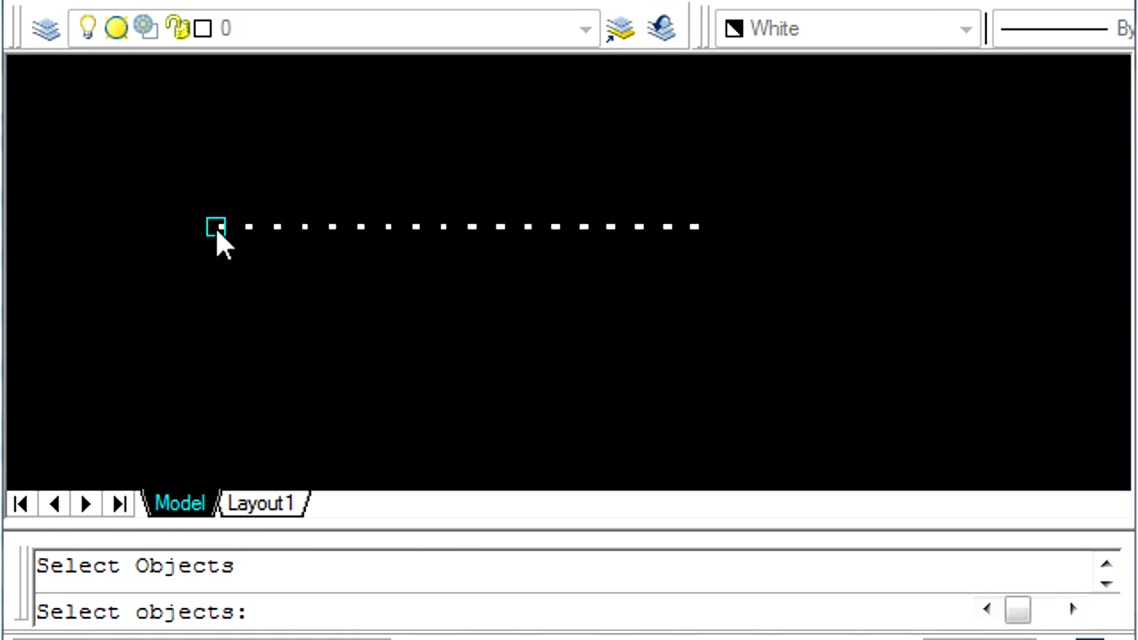
click(168, 163)
click(722, 299)
scroll(236, 254, up, 5)
middle_drag(228, 242, 334, 375)
scroll(325, 311, up, 5)
scroll(365, 293, down, 3)
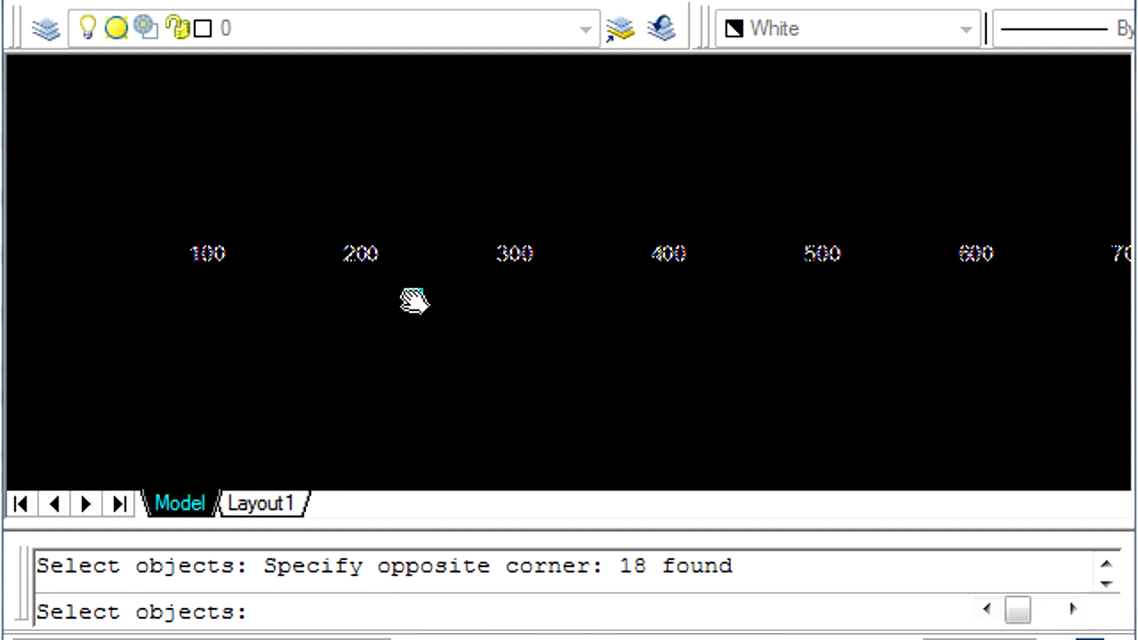
key(Return)
click(415, 303)
key(Escape)
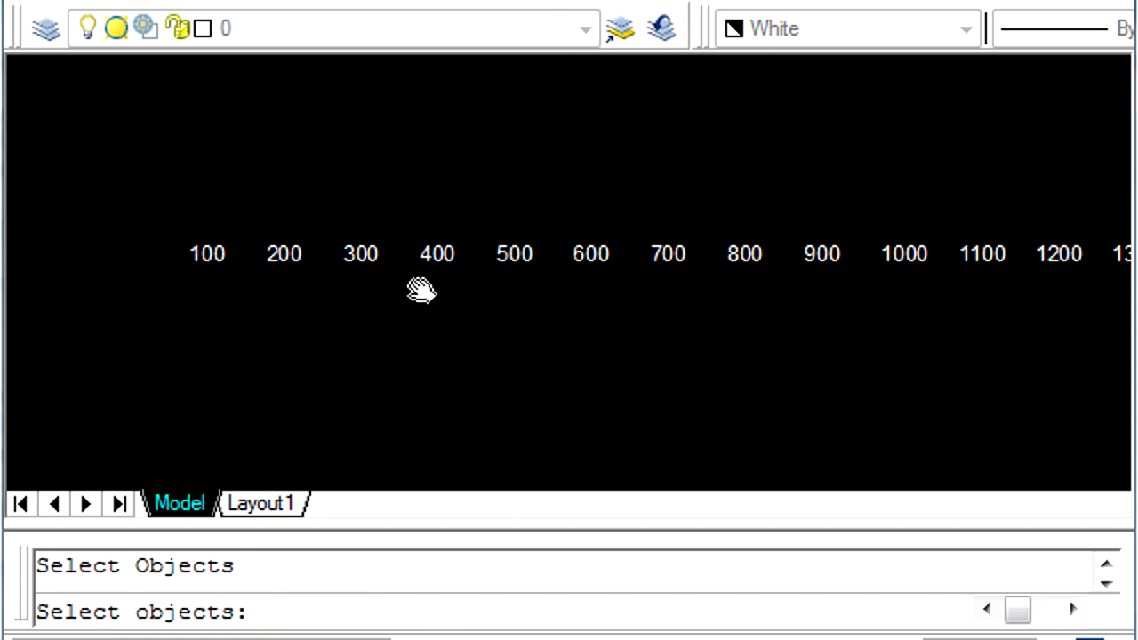
scroll(411, 294, down, 3)
scroll(498, 178, down, 5)
key(Escape)
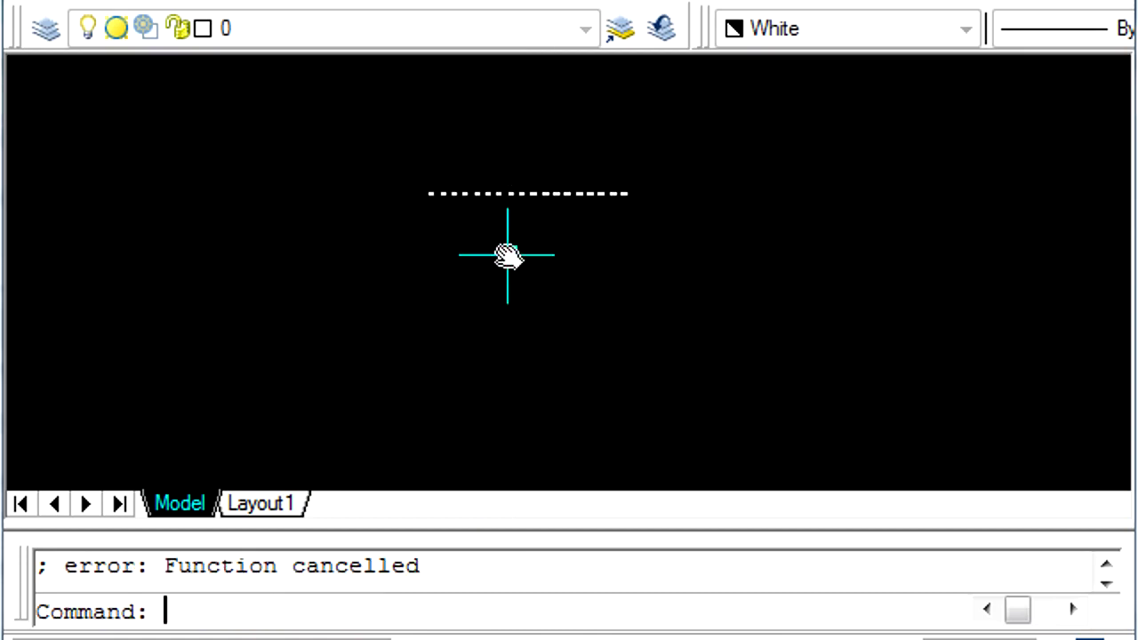
click(1017, 152)
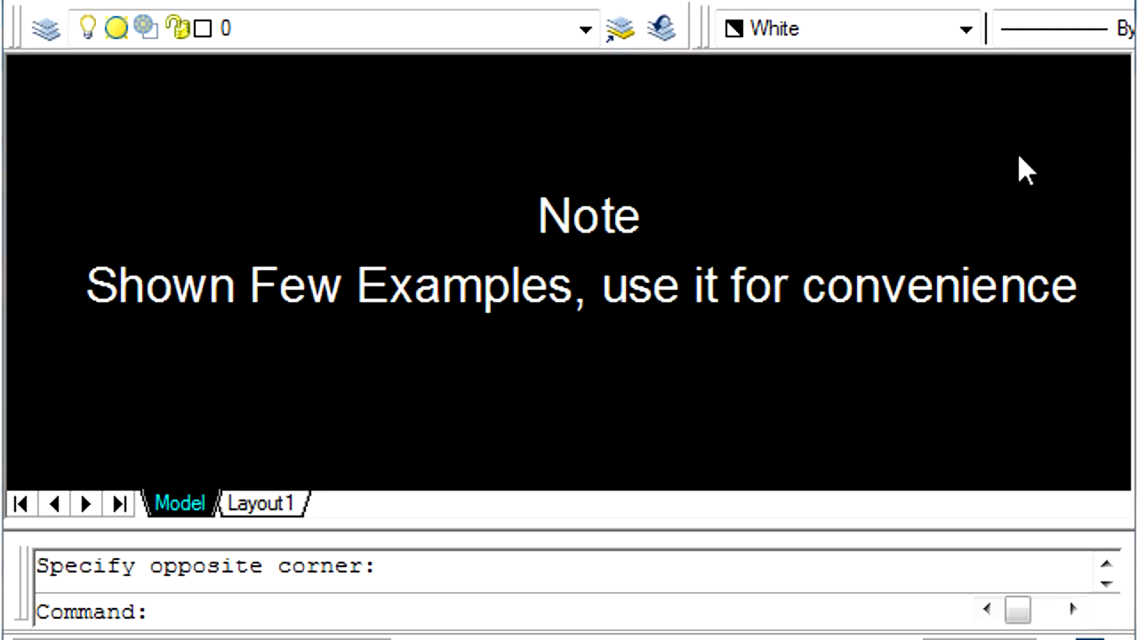